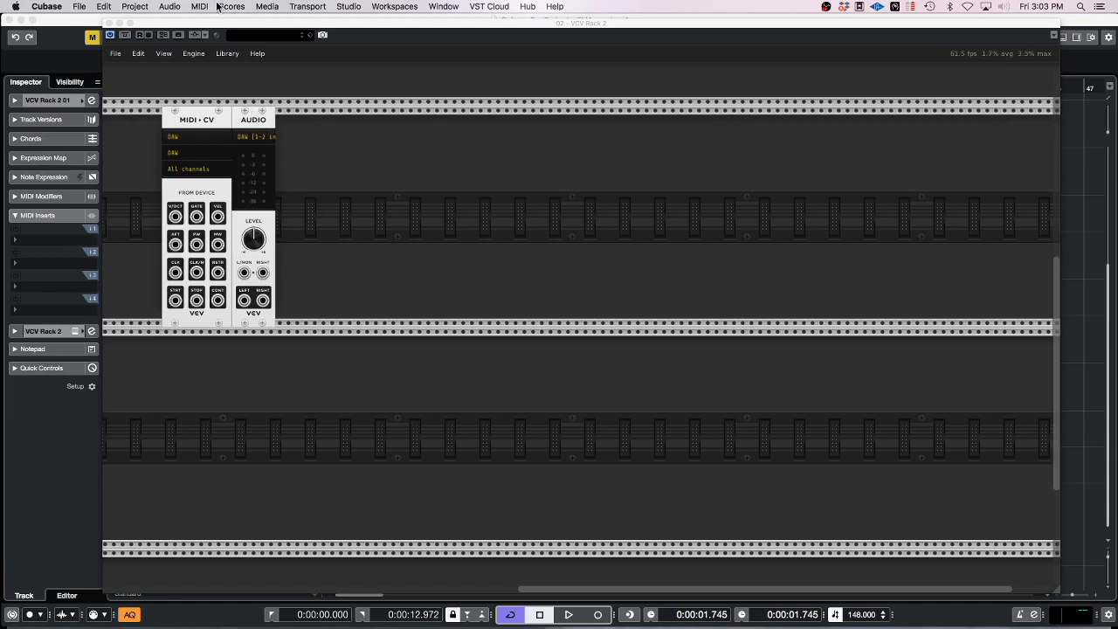
Step: Move the AUDIO module along the upper rack row to leave a wide gap after the MIDI-CV module
mouse_move(274, 30)
left_mouse_down()
mouse_move(254, 45)
mouse_move(260, 24)
mouse_move(253, 33)
mouse_move(265, 38)
left_mouse_up()
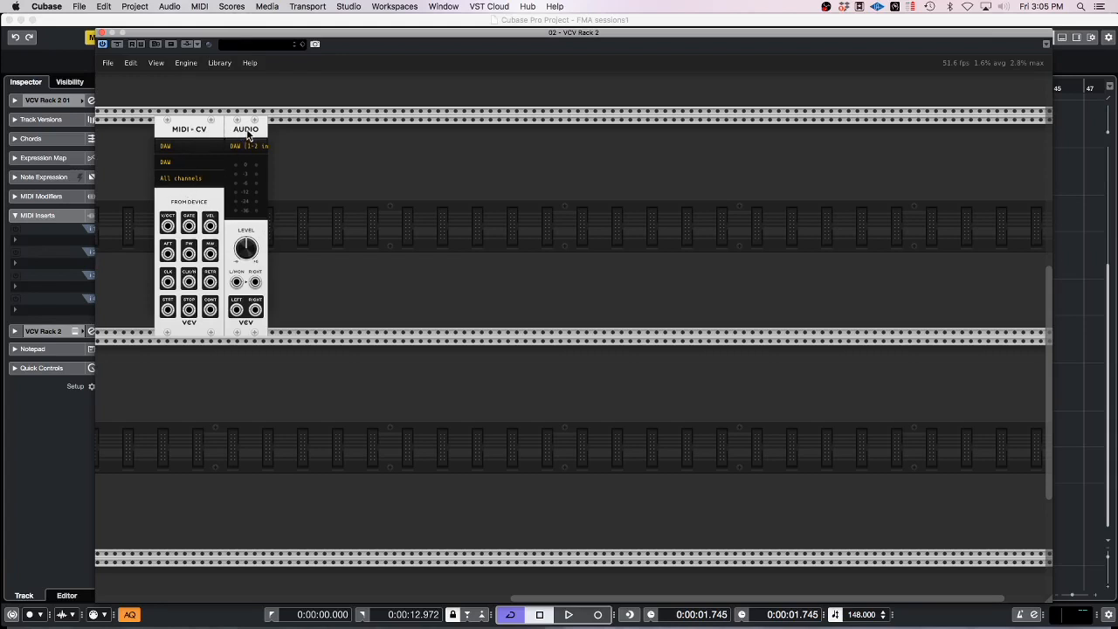
left_click_drag(248, 133, 876, 132)
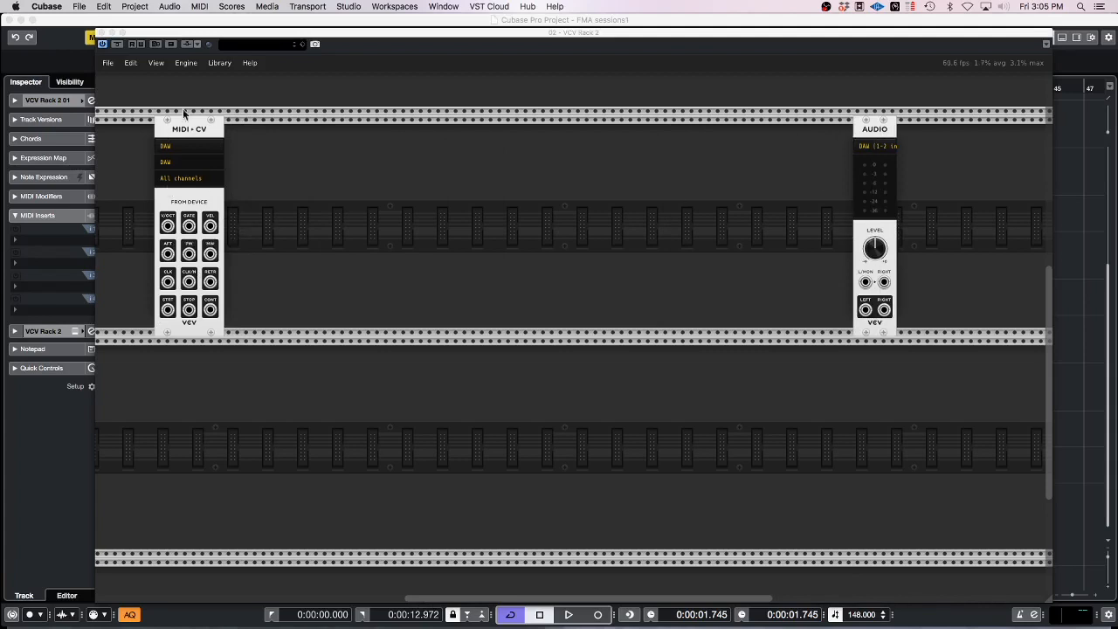
Step: Review the MIDI-CV module's driver, device and MIDI channel options without changing the selections
left_click(176, 148)
left_click(167, 164)
left_click(167, 164)
left_click(180, 148)
left_click(170, 183)
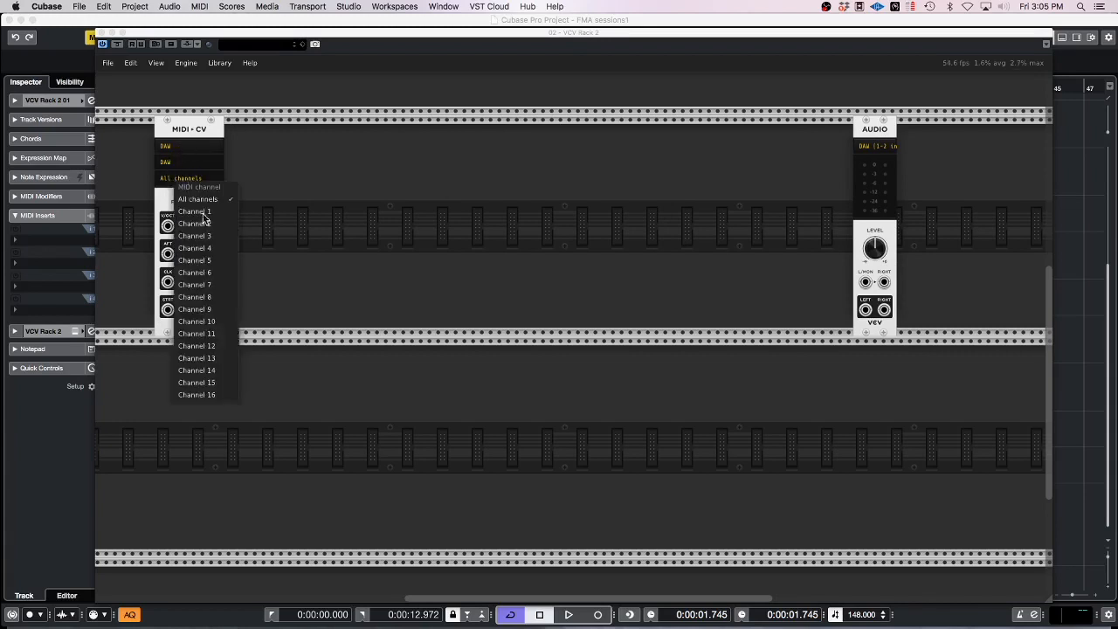
left_click(186, 138)
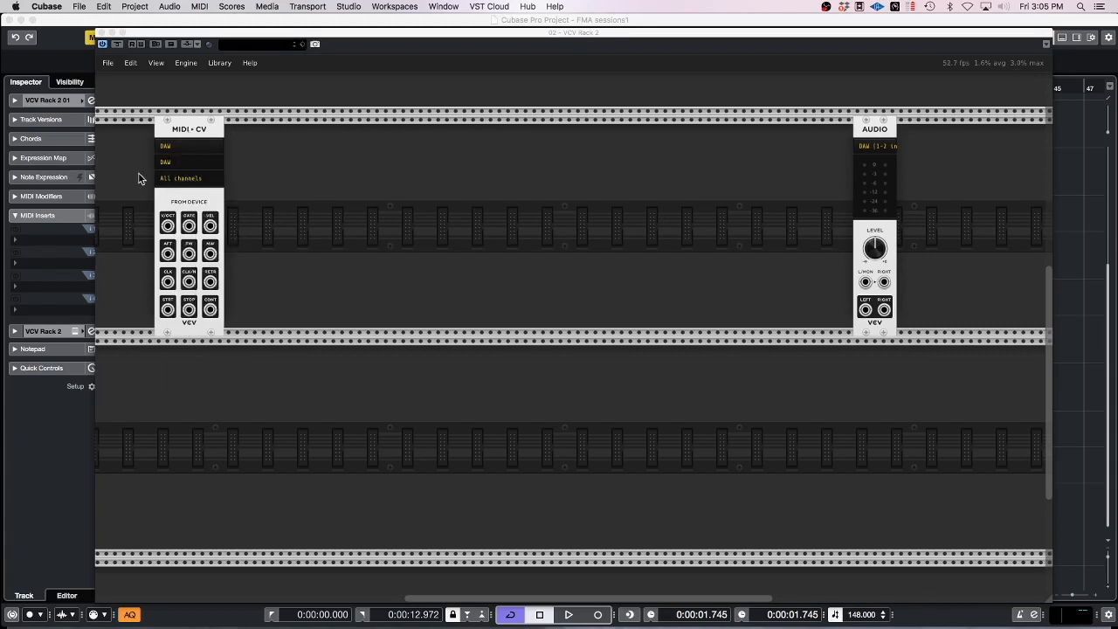
Step: Uncover the track Inspector and show the Audio Fader for the VCV Rack 2 instrument channel
left_click_drag(193, 38, 227, 7)
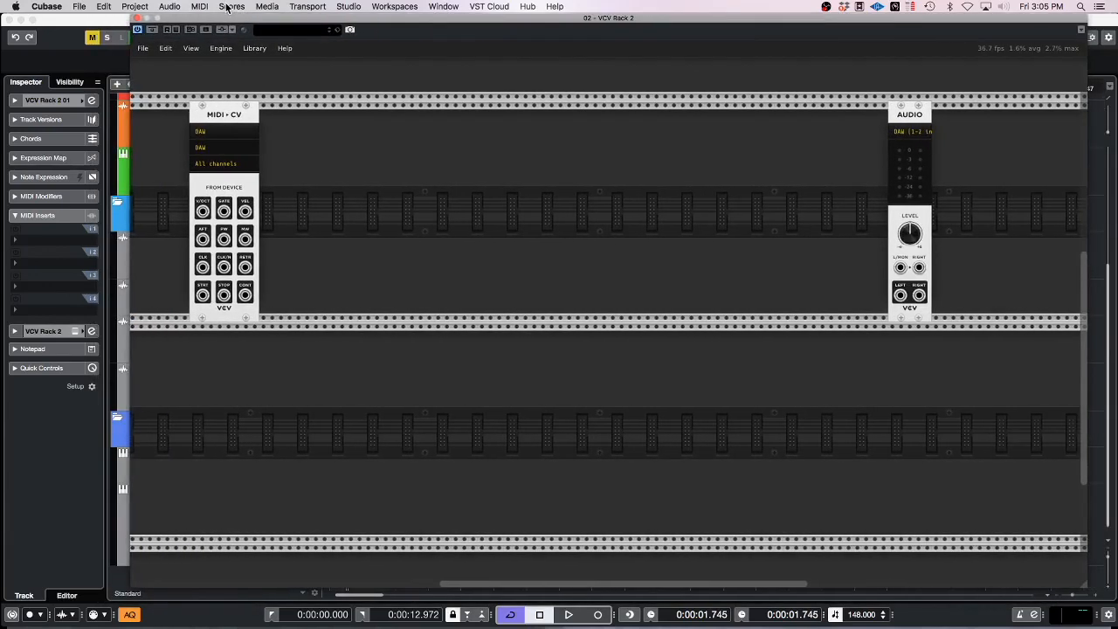
left_click(65, 349)
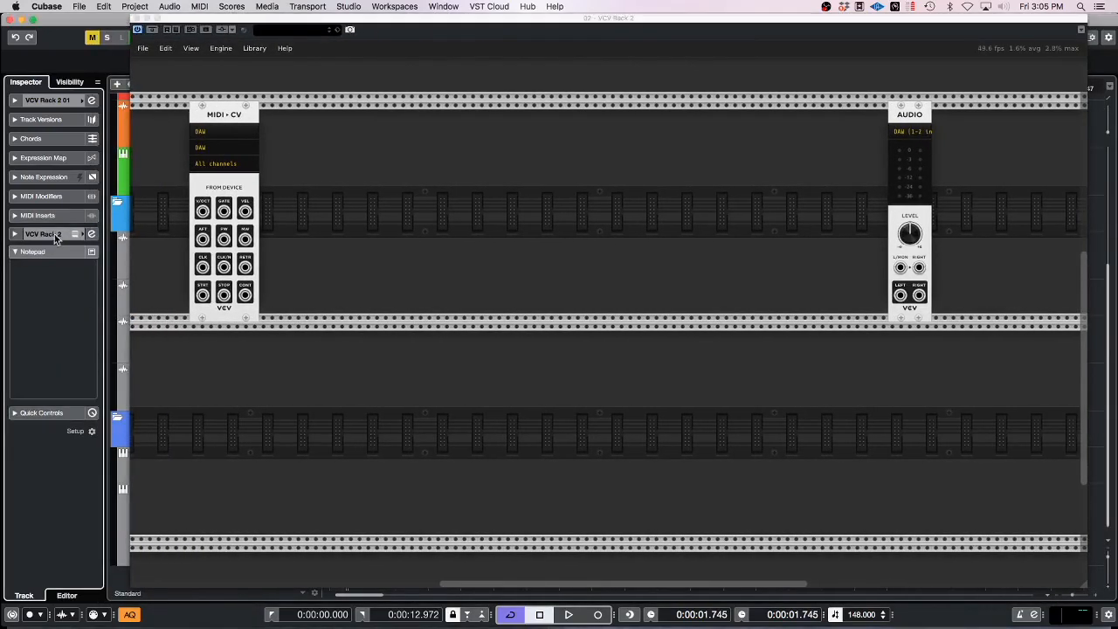
left_click(33, 252)
left_click(48, 100)
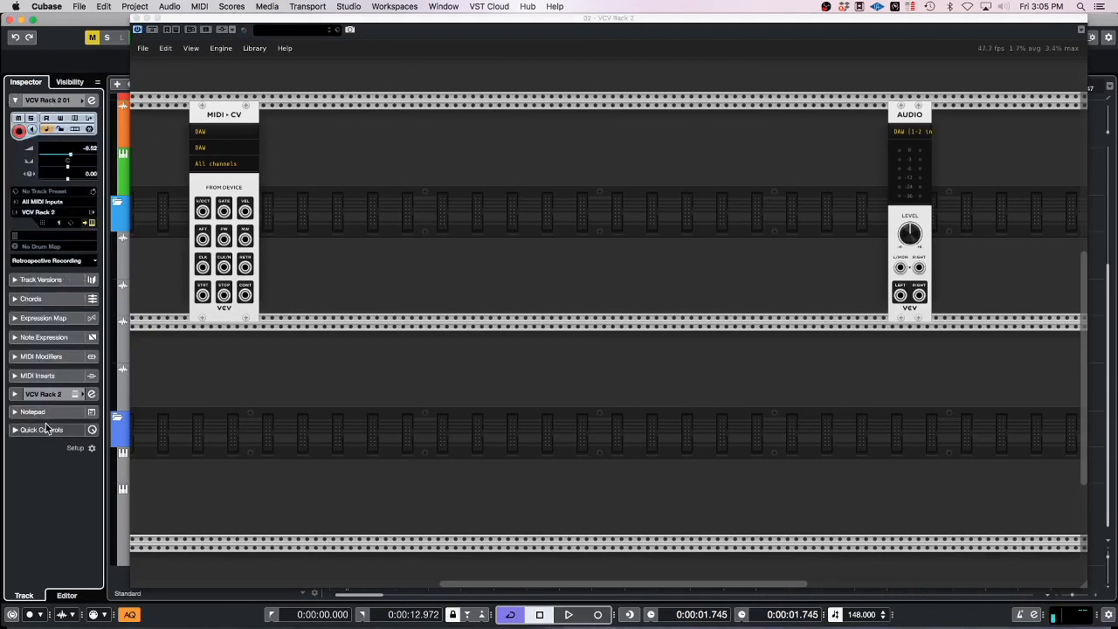
left_click(48, 394)
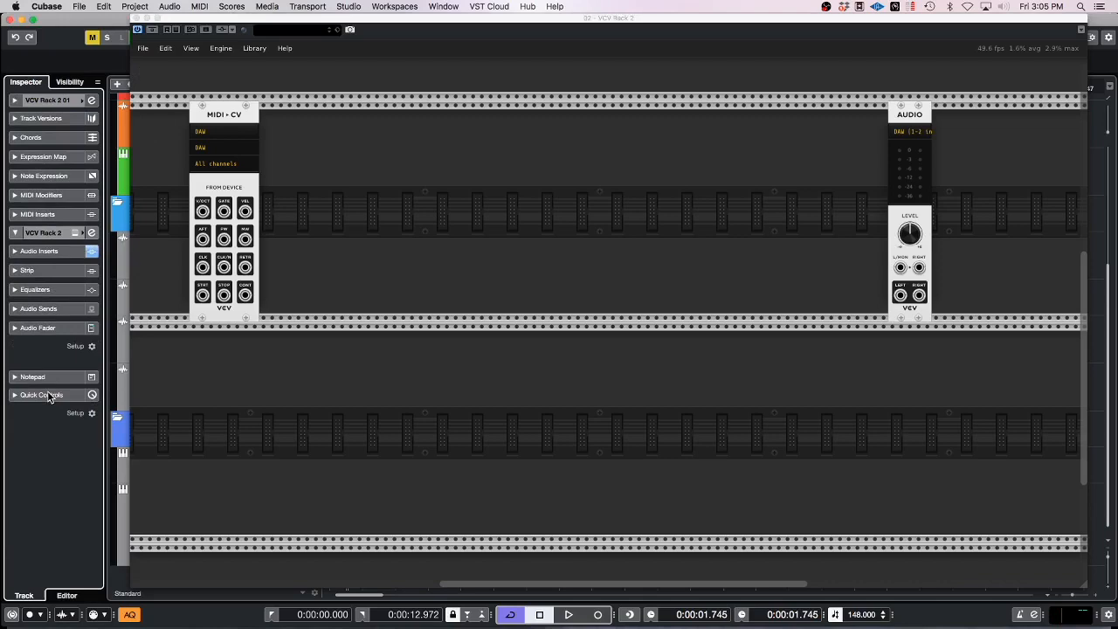
left_click(40, 327)
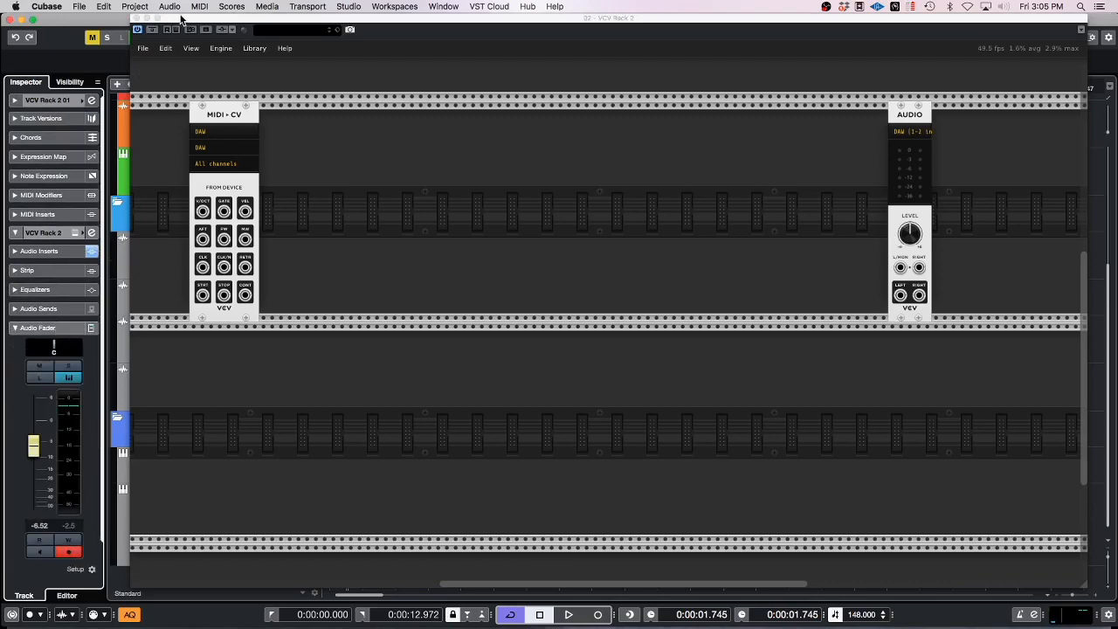
mouse_move(181, 17)
left_mouse_down()
mouse_move(517, 42)
mouse_move(365, 25)
mouse_move(188, 30)
mouse_move(206, 38)
mouse_move(175, 40)
mouse_move(185, 39)
left_mouse_up()
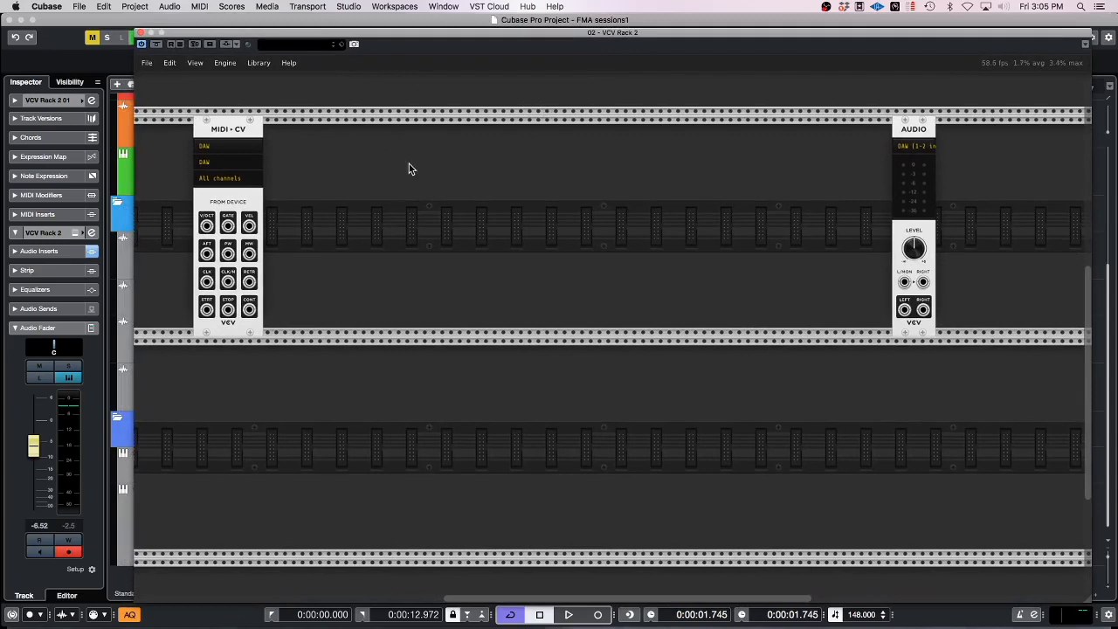
Step: Examine the modules available in the VCV Rack module browser, from the Instruō modules through to the last row
right_click(362, 167)
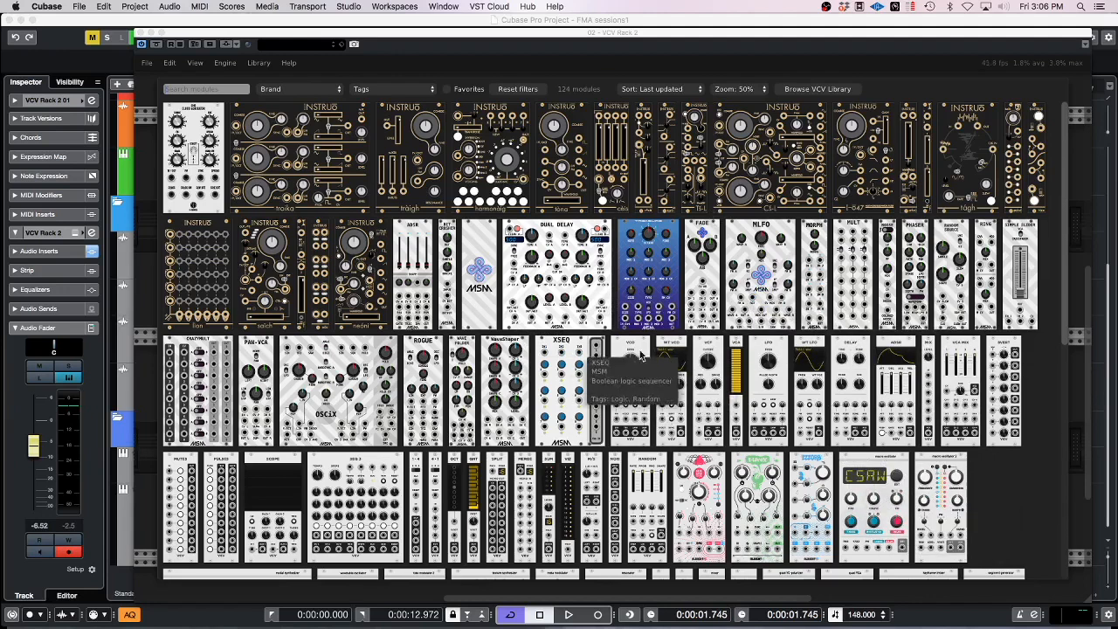
scroll(614, 358, "down", 5)
scroll(605, 373, "down", 6)
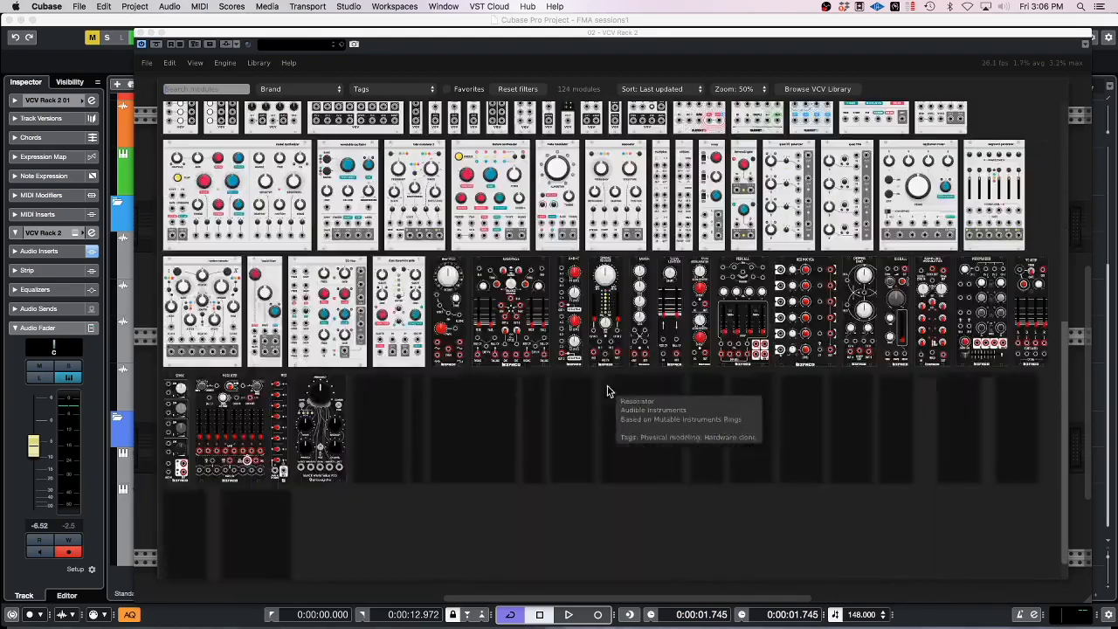
scroll(603, 384, "up", 8)
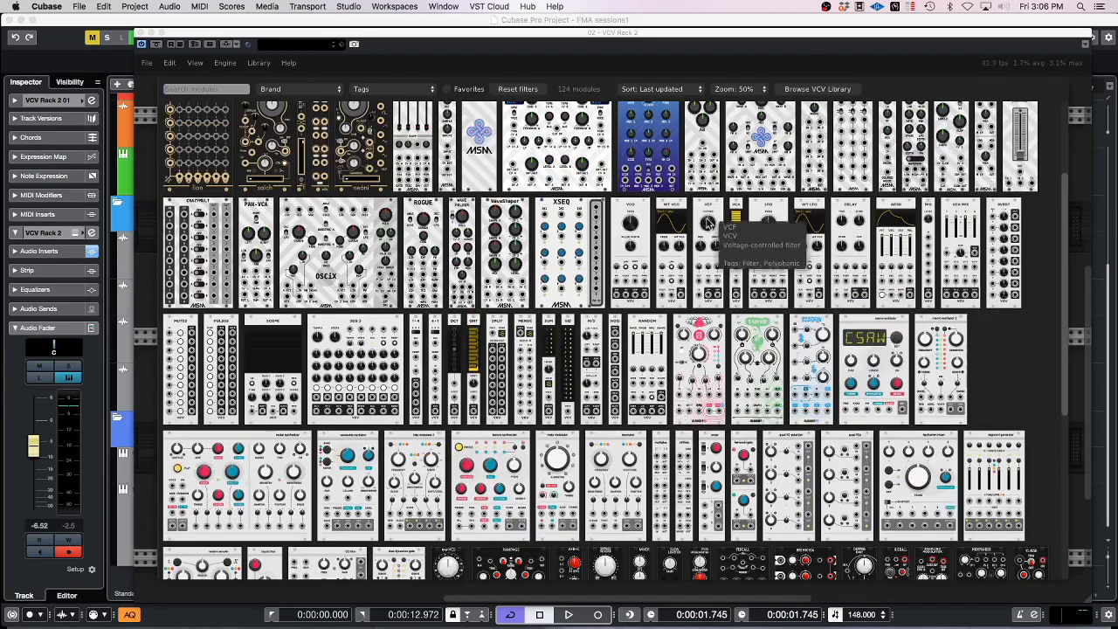
scroll(663, 262, "up", 2)
scroll(727, 306, "down", 10)
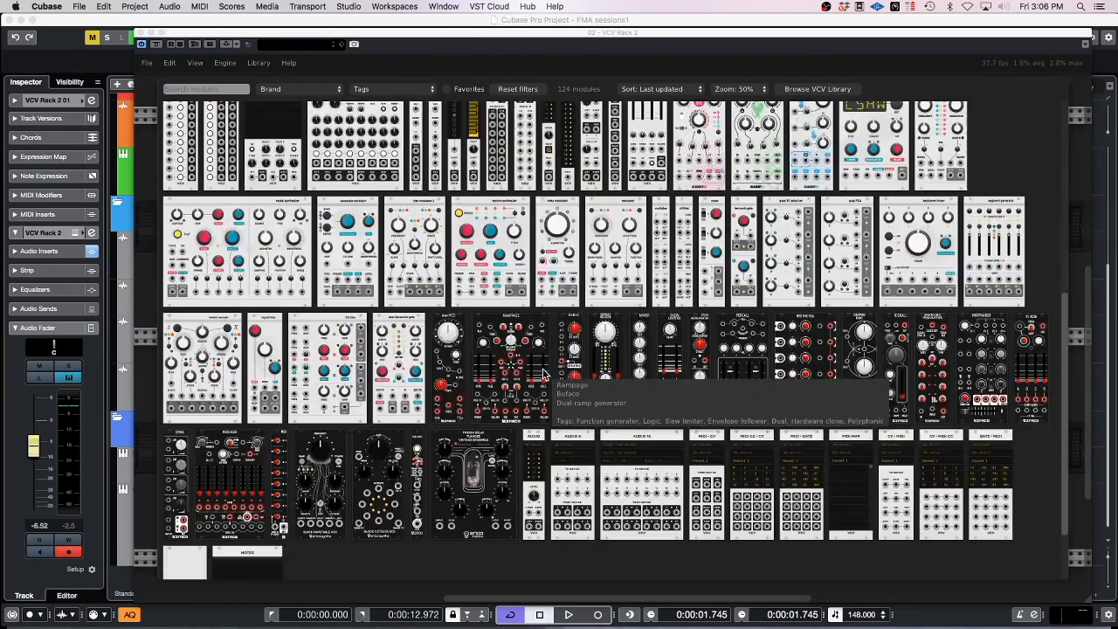
scroll(597, 351, "down", 3)
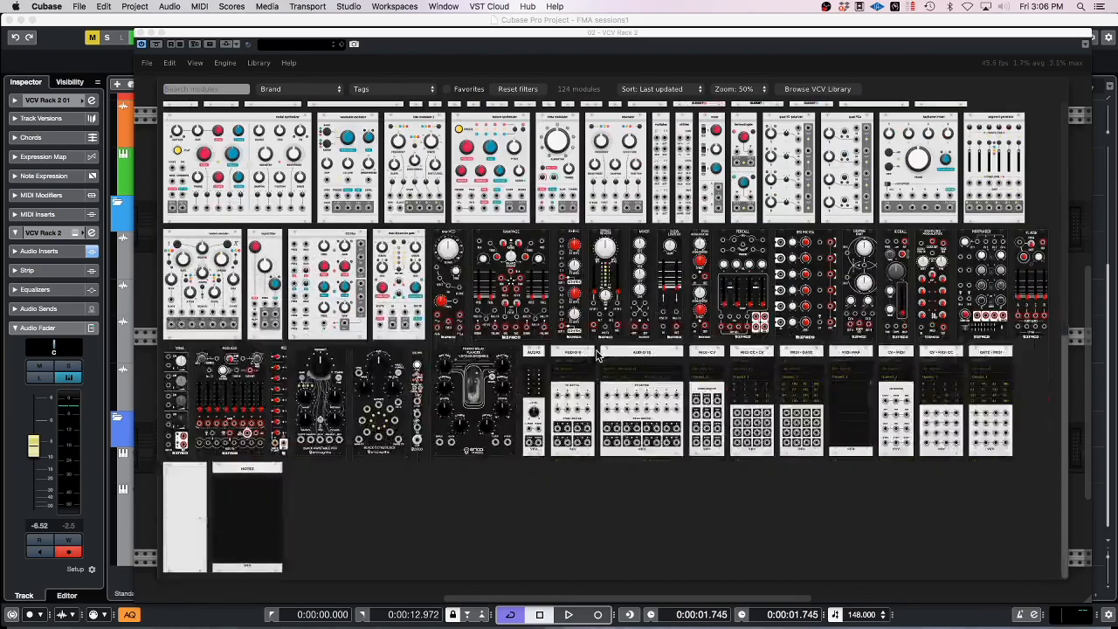
scroll(597, 351, "up", 7)
scroll(597, 351, "up", 9)
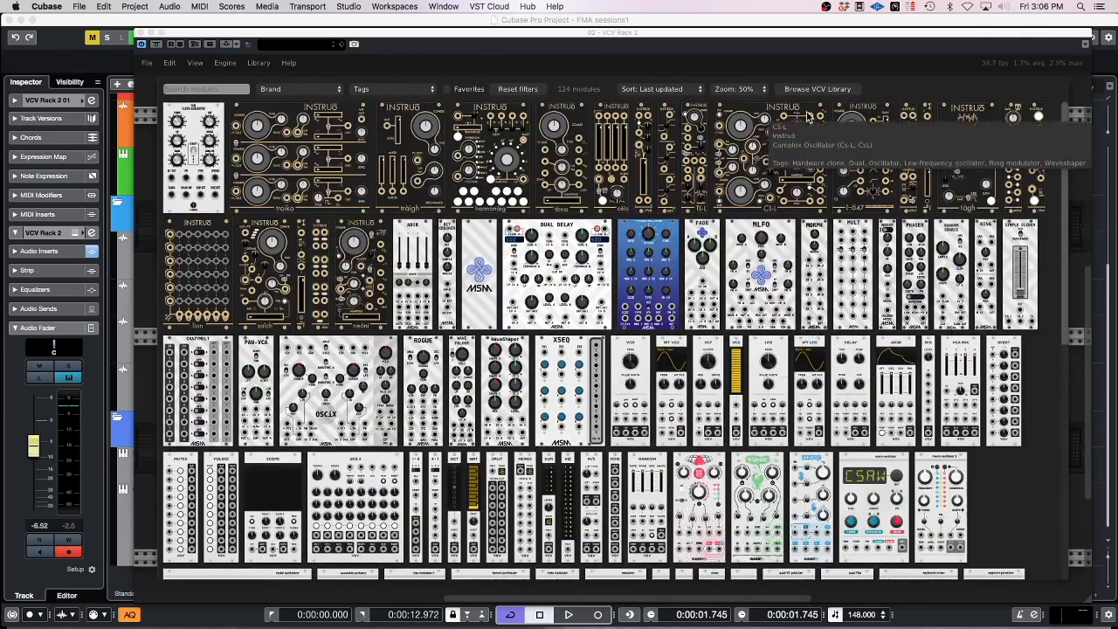
Step: Add the Instruō neóni oscillator between MIDI-CV and AUDIO and patch its sawtooth output to the AUDIO module's left/mono input
left_click(354, 260)
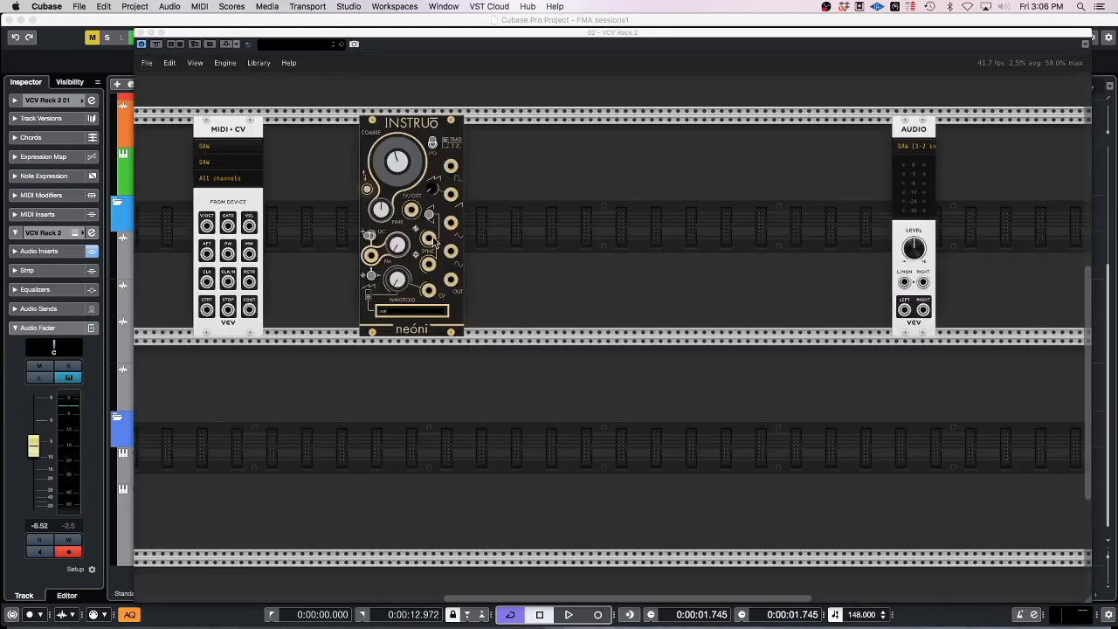
left_click_drag(426, 121, 645, 124)
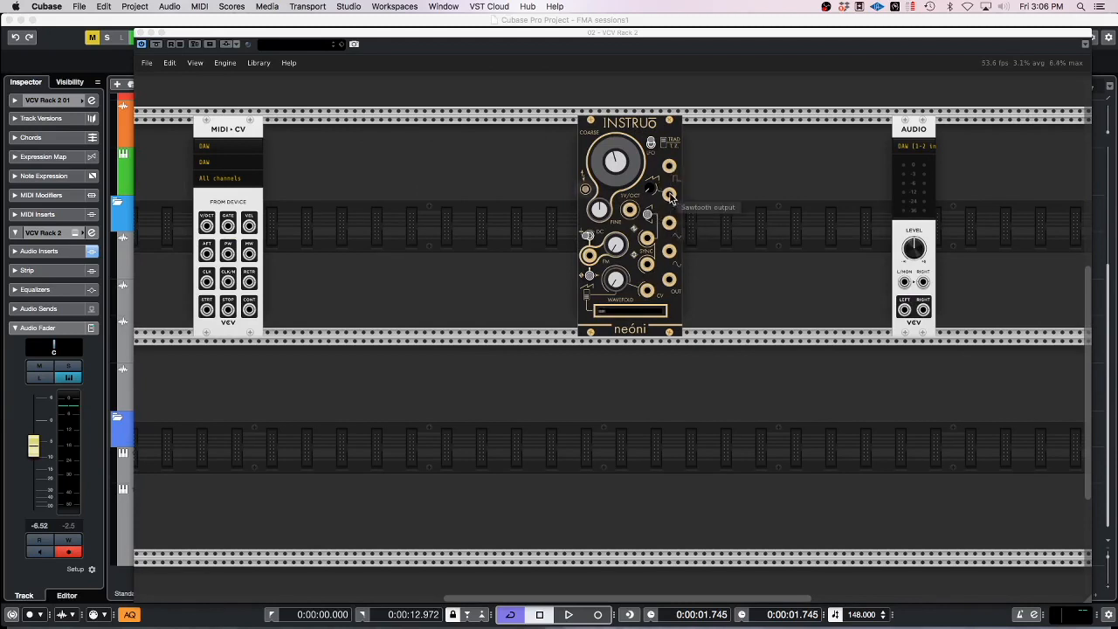
left_click_drag(669, 194, 901, 280)
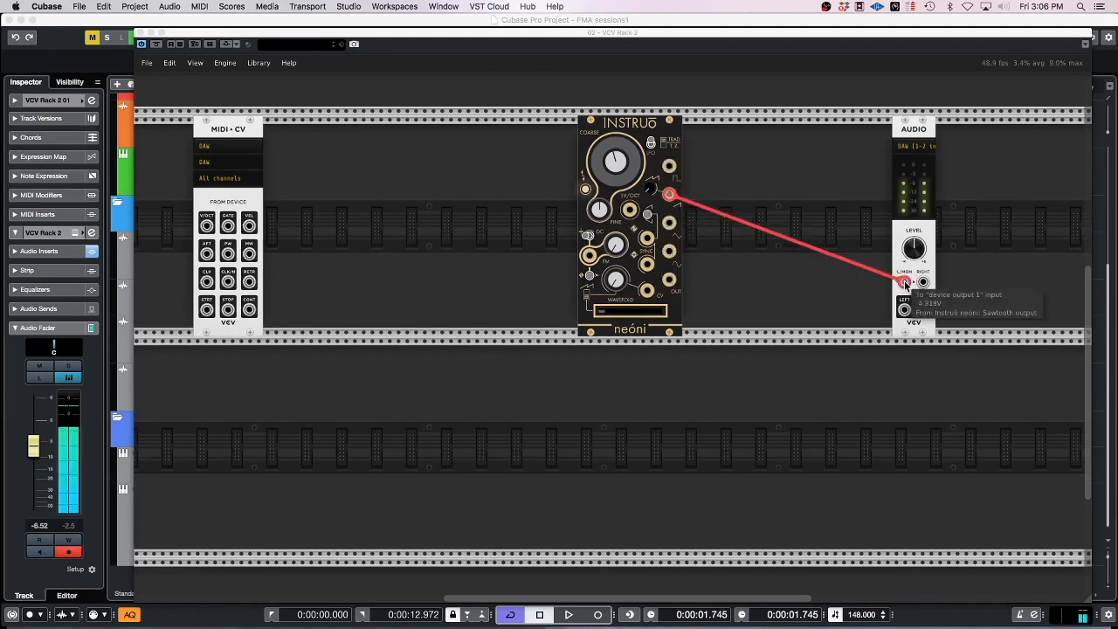
Step: Lower the VCV Rack 2 channel fader to -15.5 and turn down the neóni's coarse tuning slightly
left_click_drag(34, 452, 34, 476)
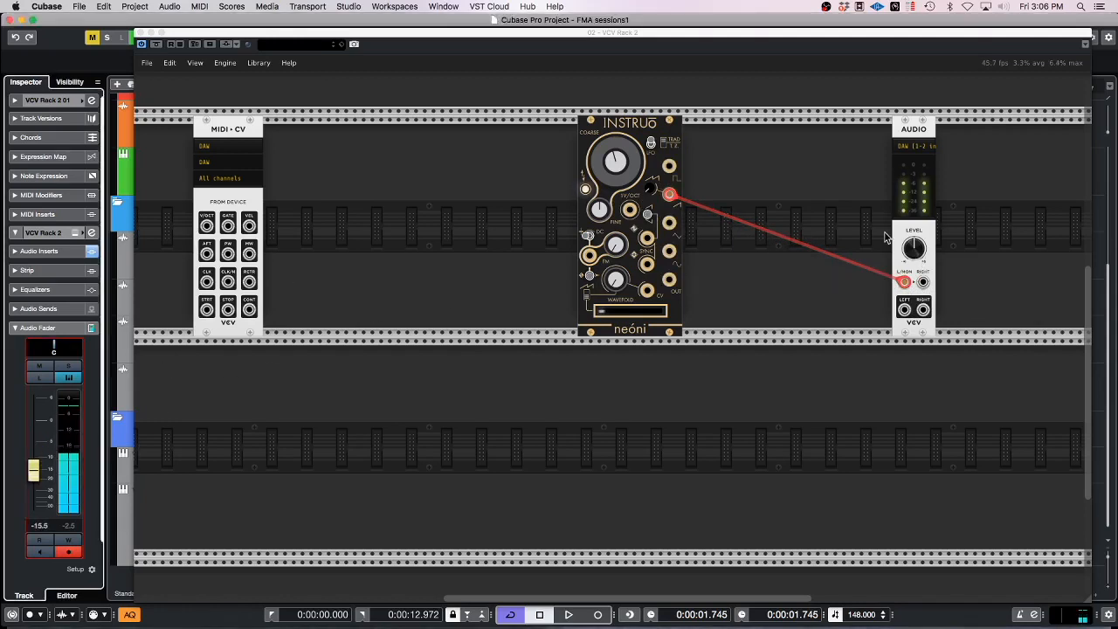
mouse_move(617, 168)
left_mouse_down()
mouse_move(617, 196)
mouse_move(617, 184)
left_mouse_up()
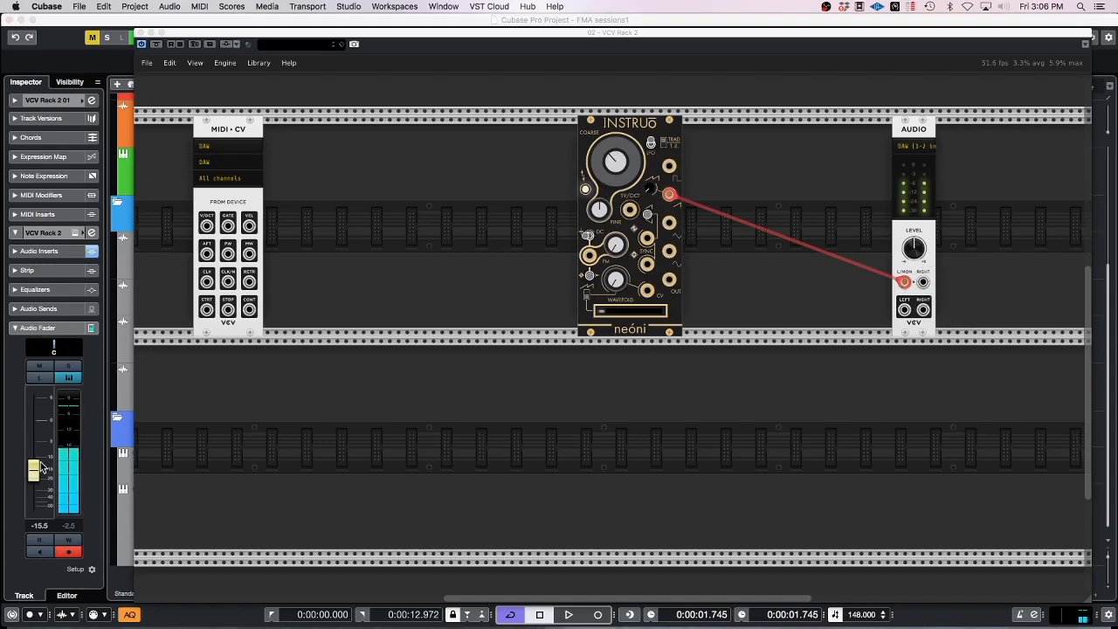
Step: Mute the VCV Rack 2 channel, unmute it briefly to hear the constant oscillator tone, and mute it again
left_click(45, 370)
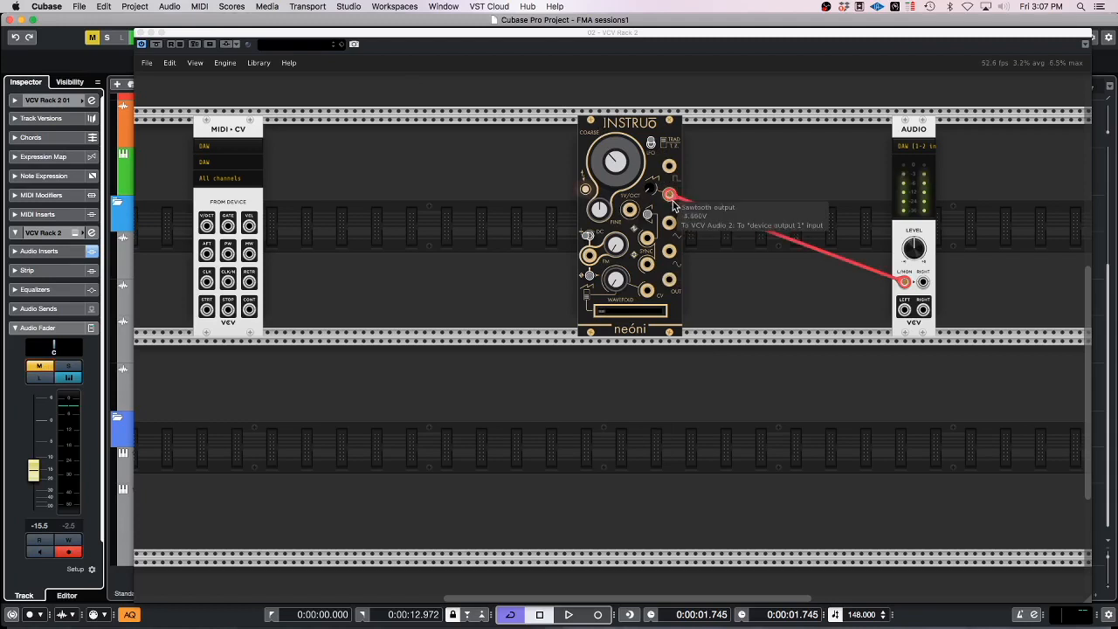
left_click(38, 365)
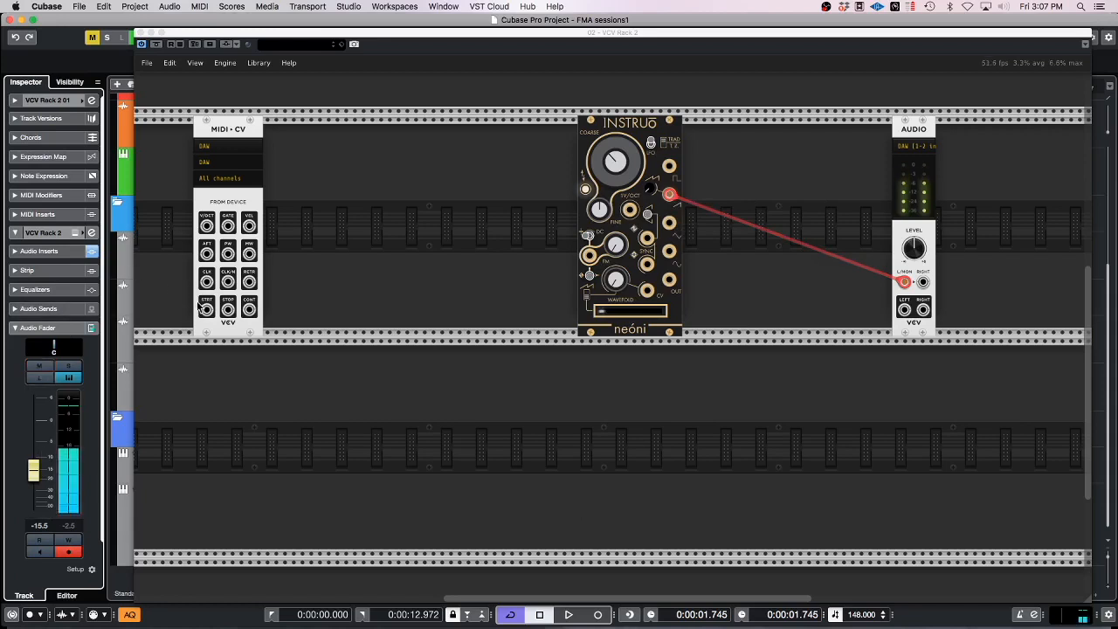
left_click(40, 367)
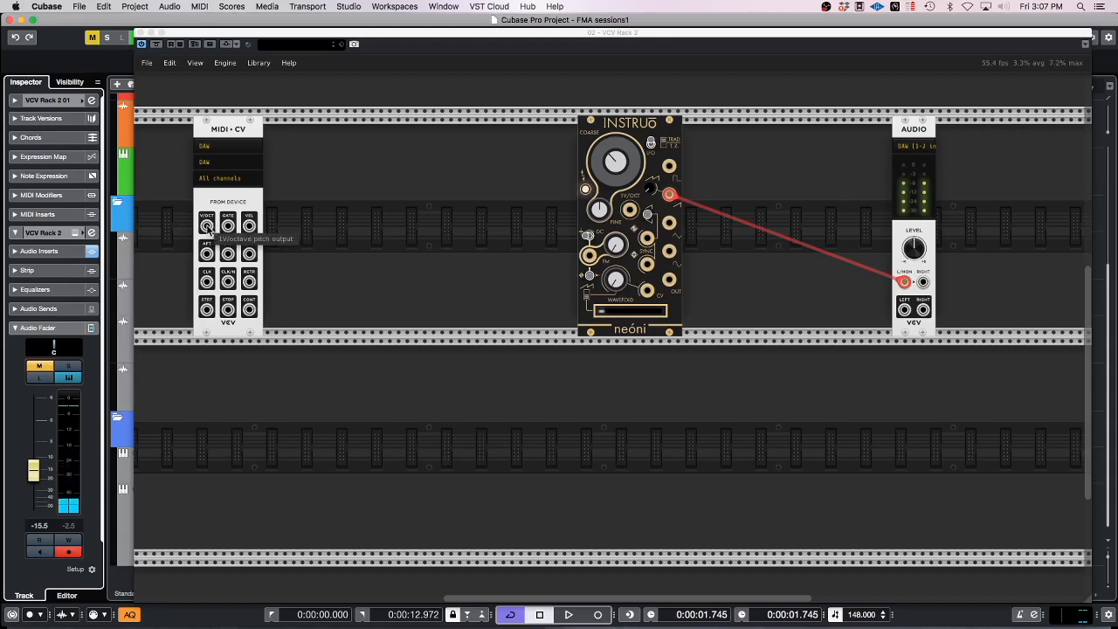
Step: Patch the MIDI-CV V/Oct output to the neóni's 1V/Oct input and briefly unmute the channel to test the pitch control
left_click_drag(206, 226, 628, 211)
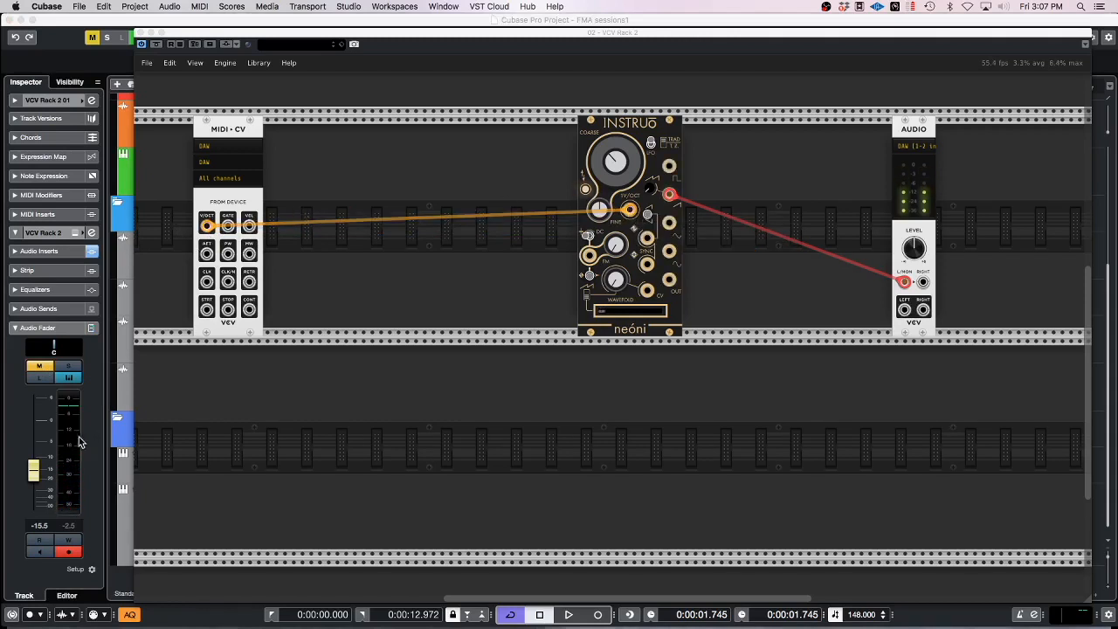
left_click(39, 366)
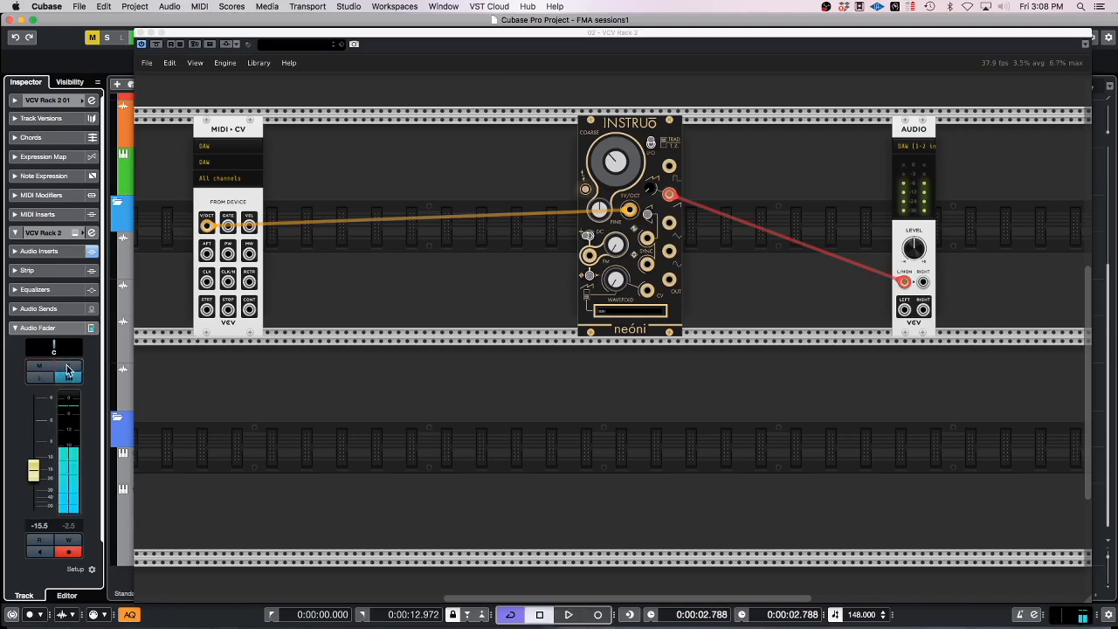
left_click(38, 365)
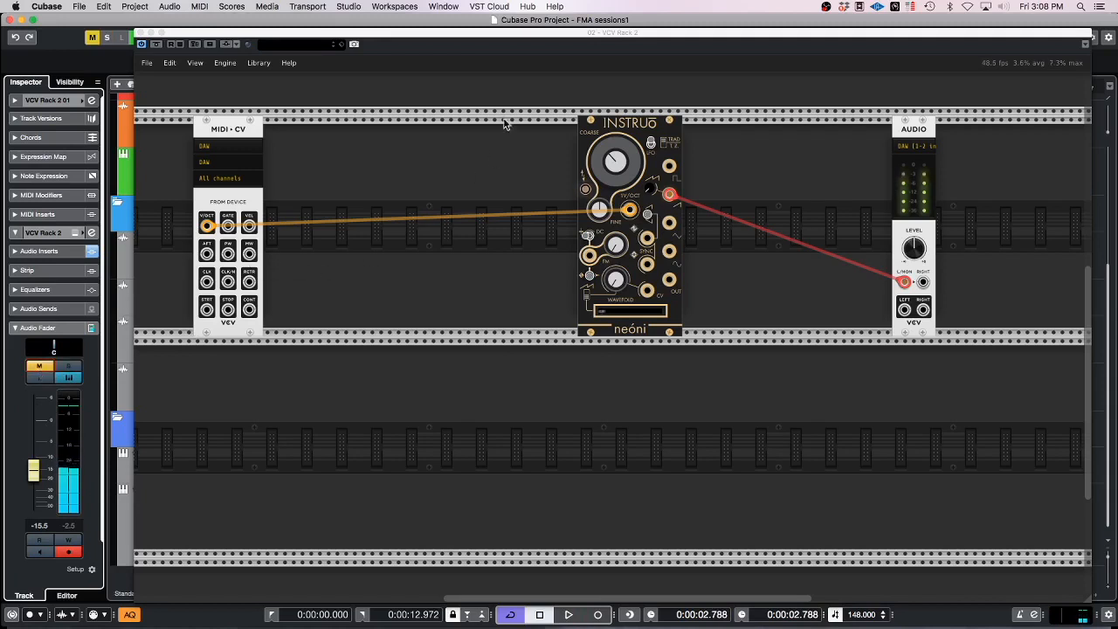
Step: Move the neóni closer to MIDI-CV and add the VCV ADSR module beside it with a small gap
left_click_drag(624, 122, 491, 124)
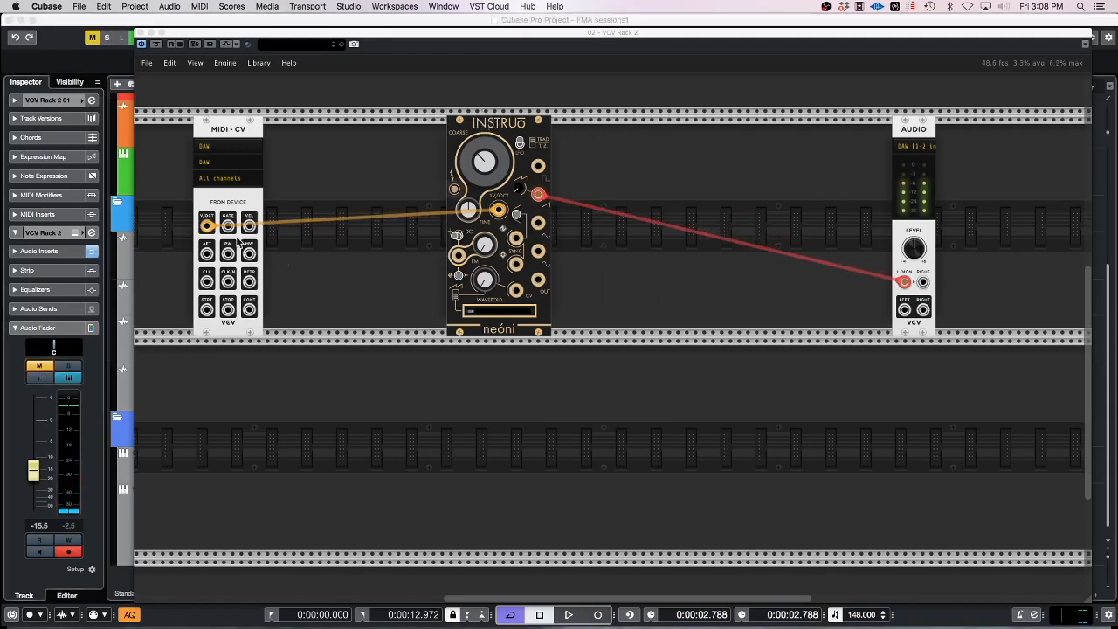
right_click(599, 145)
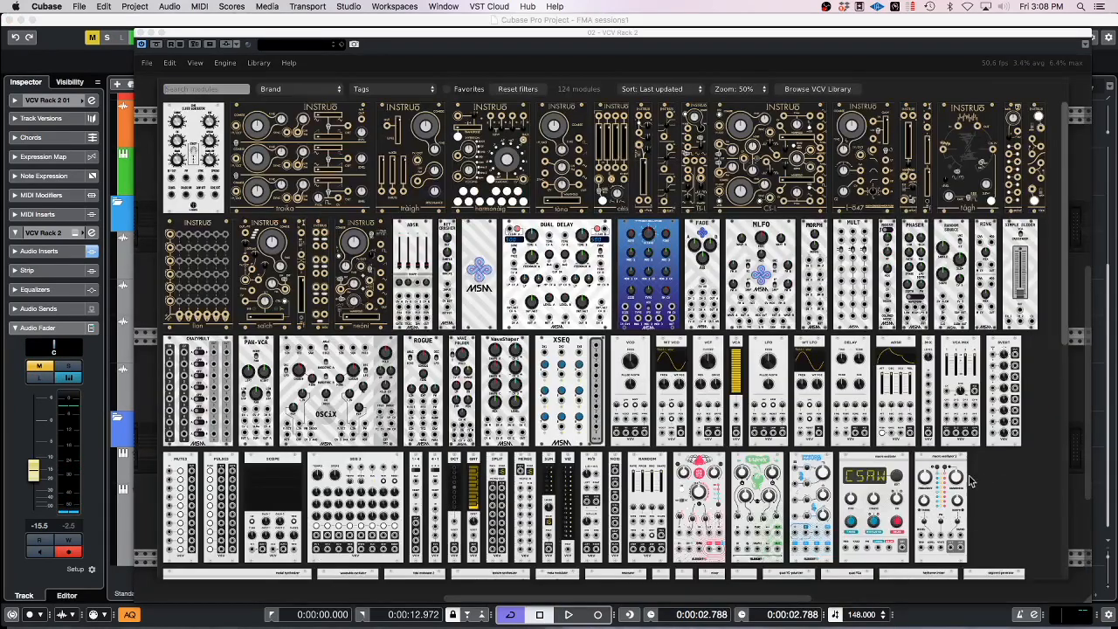
key("Escape")
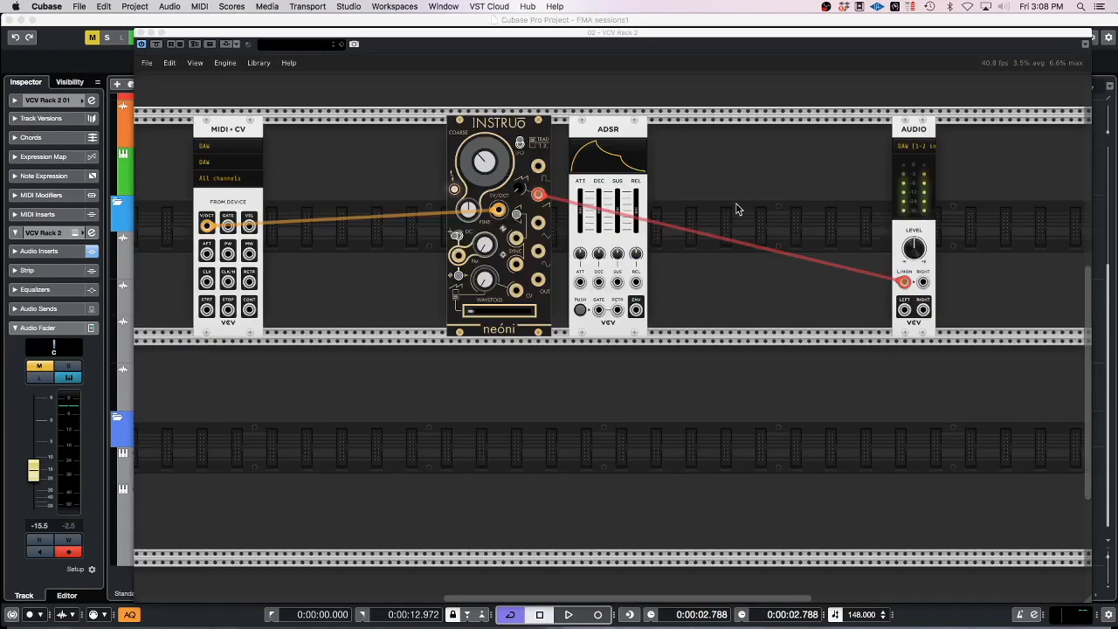
left_click_drag(616, 131, 634, 131)
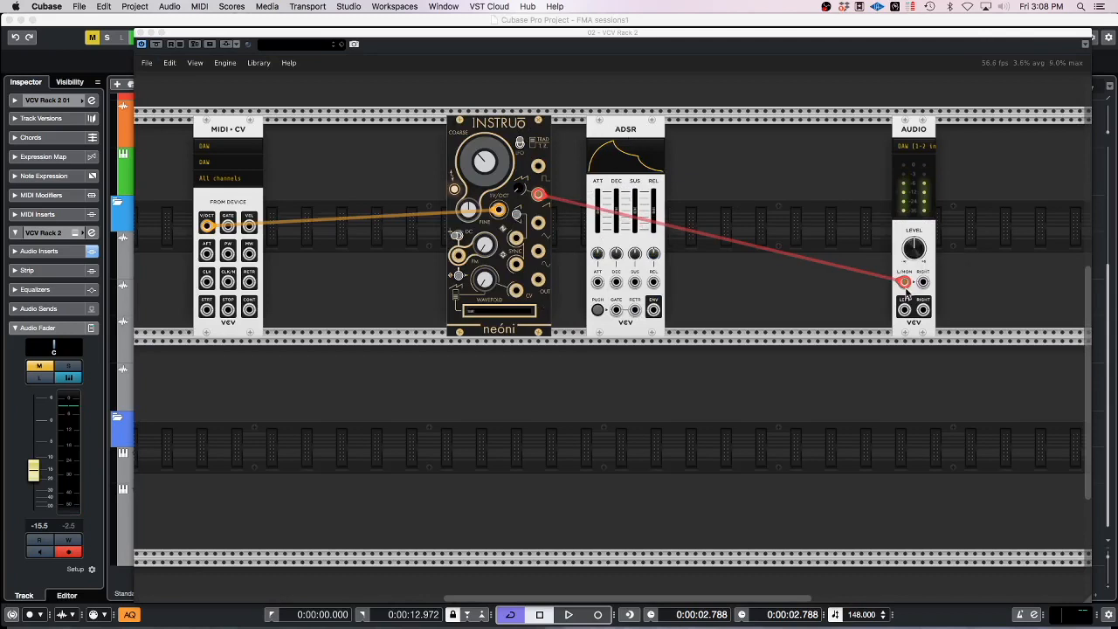
Step: Remove the cable between the neóni's sawtooth output and the AUDIO input, and shift the ADSR slightly closer to the AUDIO module
left_click_drag(903, 282, 539, 199)
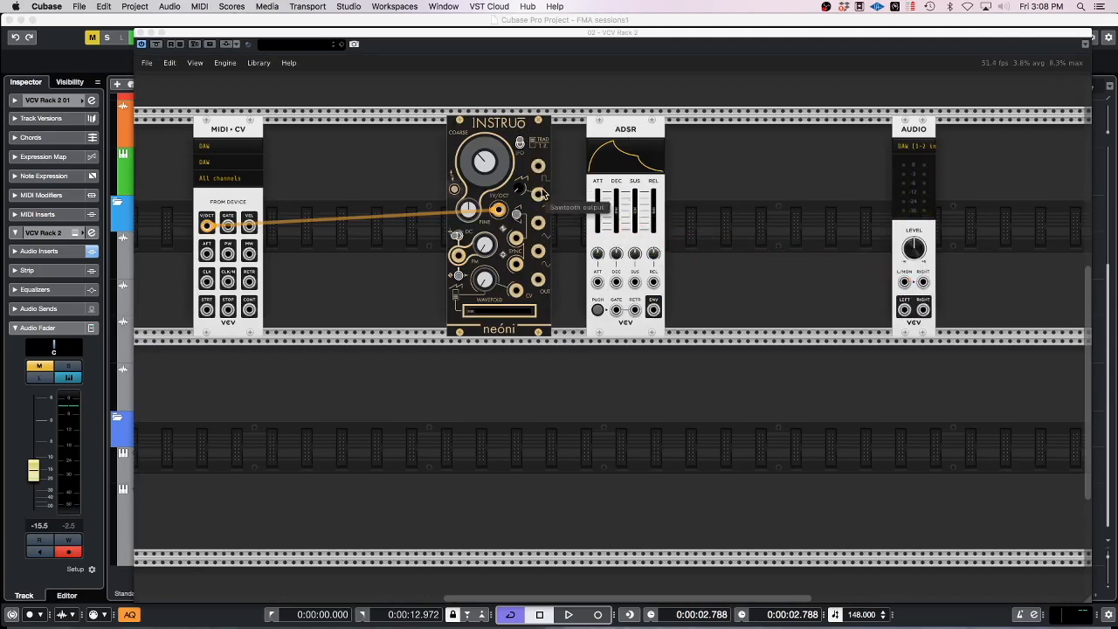
left_click_drag(636, 128, 661, 126)
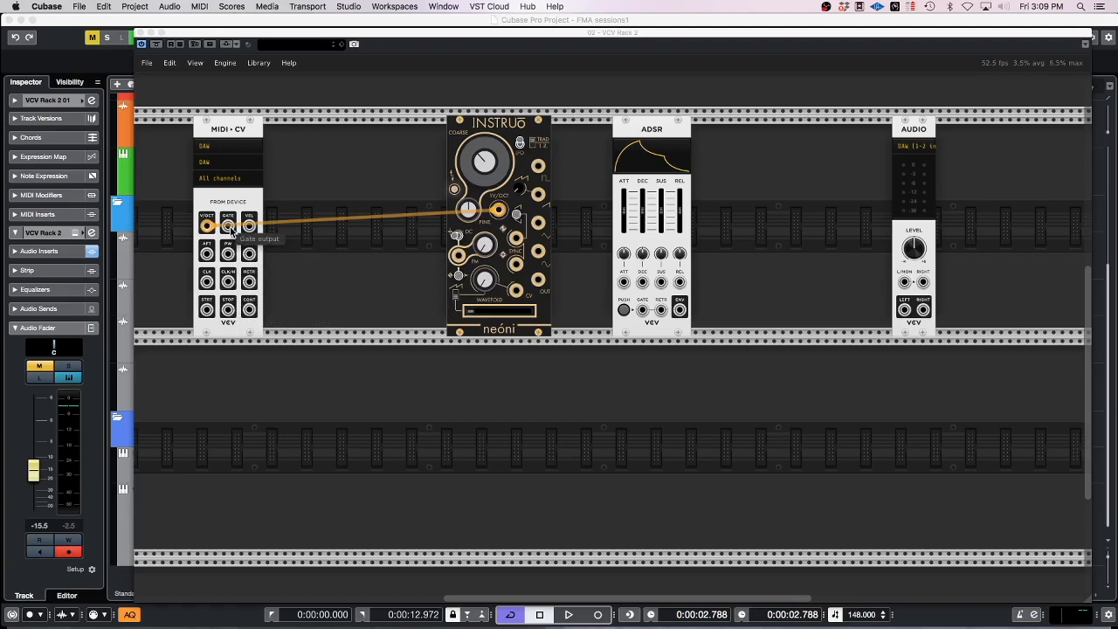
Step: Patch the MIDI-CV gate output to the ADSR gate input, with the attack at minimum and the release raised slightly
left_click_drag(229, 227, 643, 317)
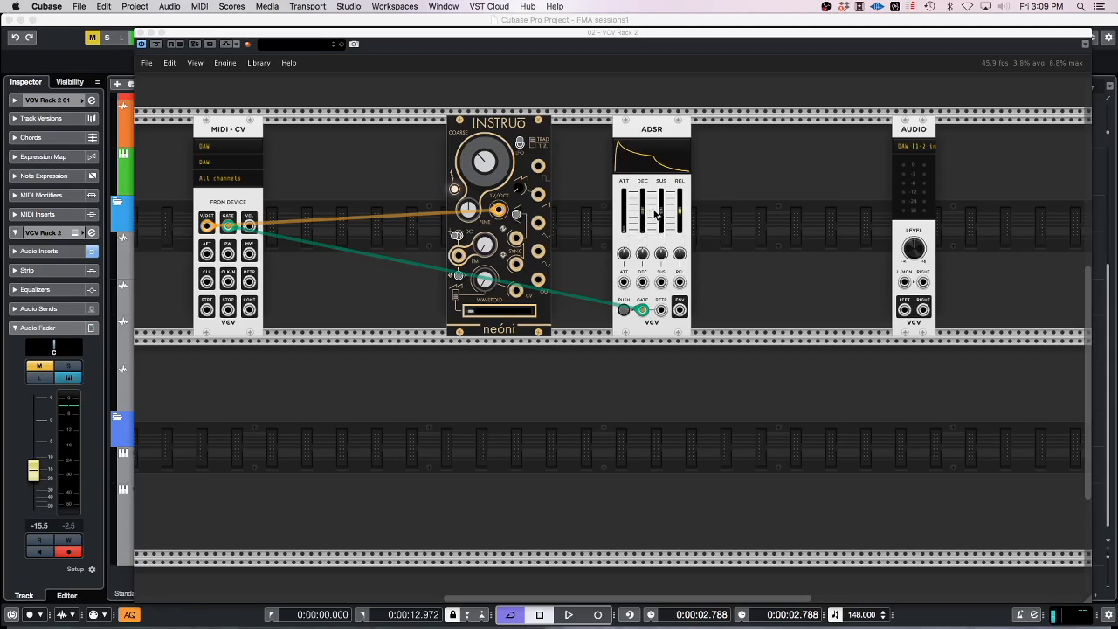
left_click_drag(678, 215, 680, 200)
Step: Add the VCV VCA module between the neóni and the ADSR and place it flush against the ADSR
right_click(583, 141)
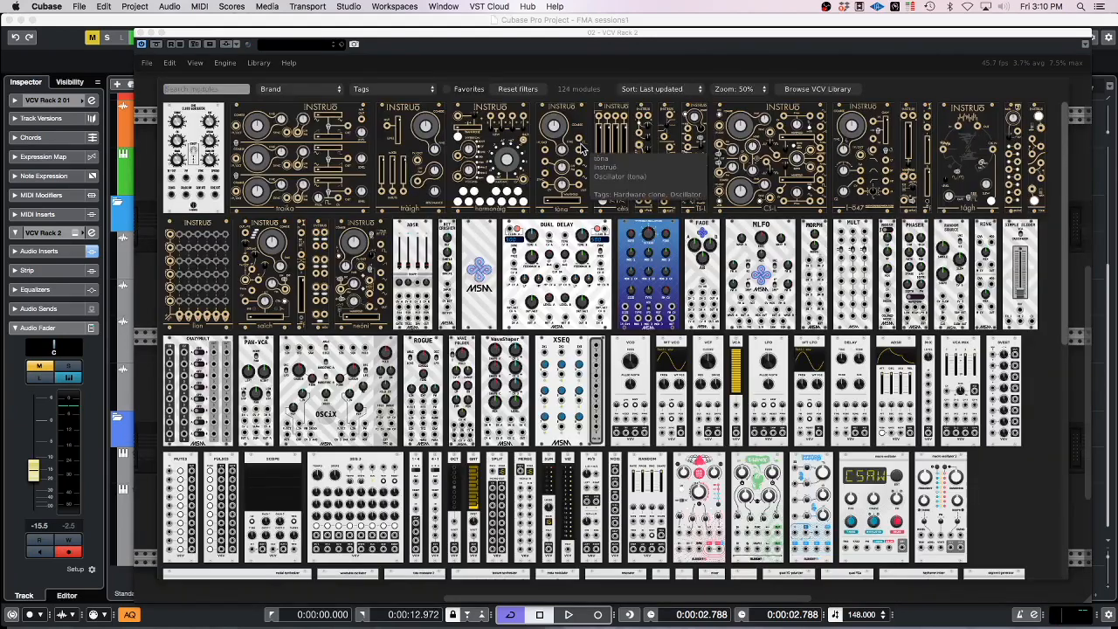
left_click(738, 371)
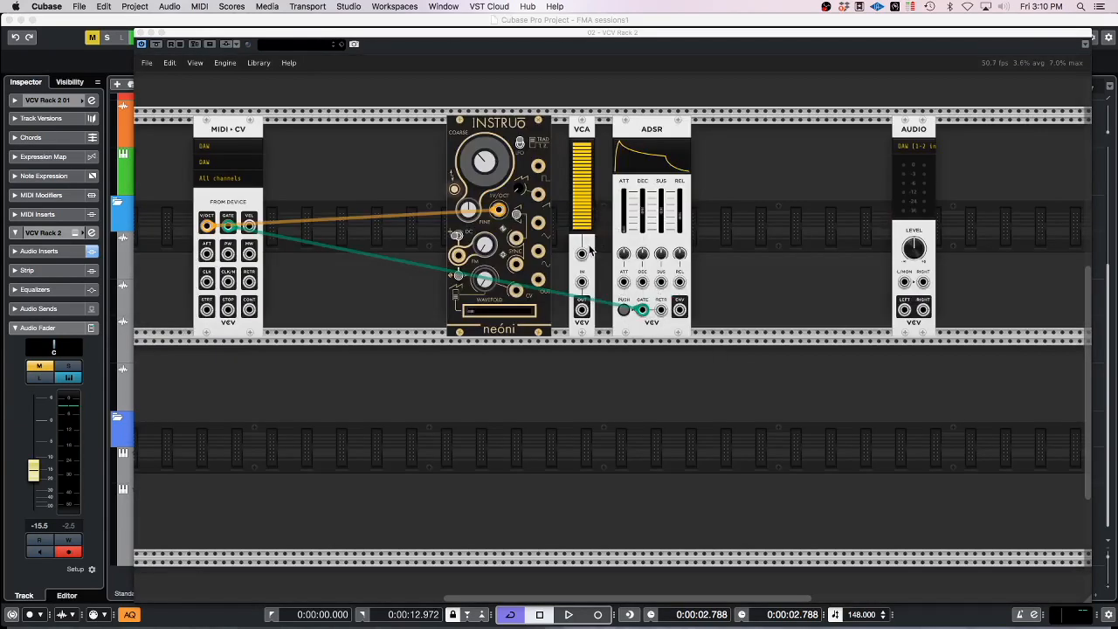
left_click_drag(586, 249, 603, 248)
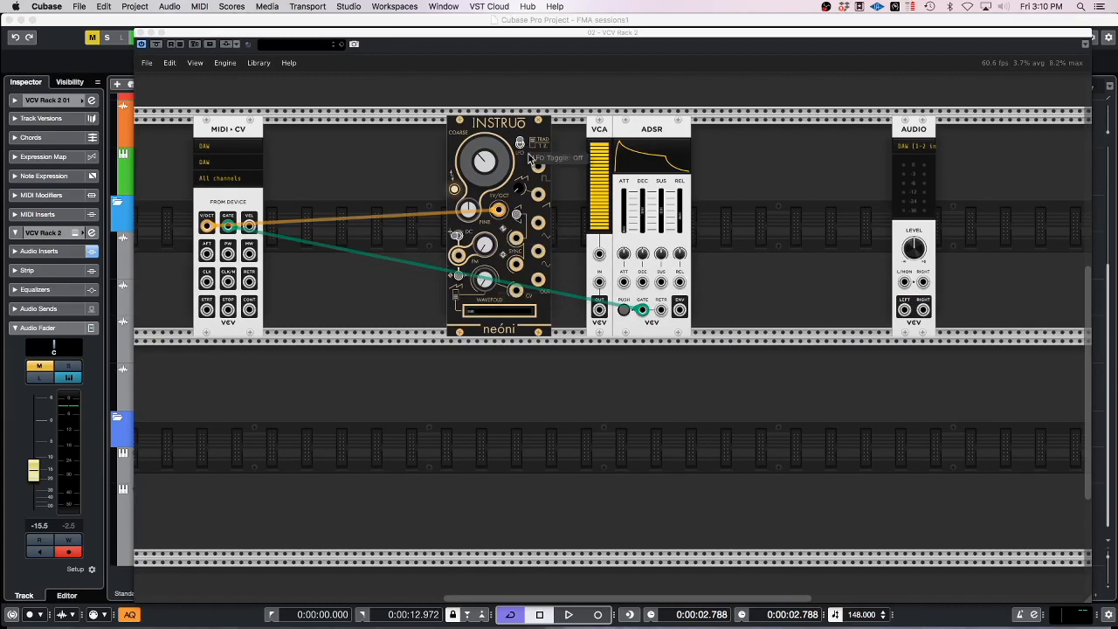
Step: Patch the neóni sawtooth through the VCA to the AUDIO left input, the ADSR envelope to the VCA's CV input, and unmute the channel
left_click_drag(538, 192, 904, 282)
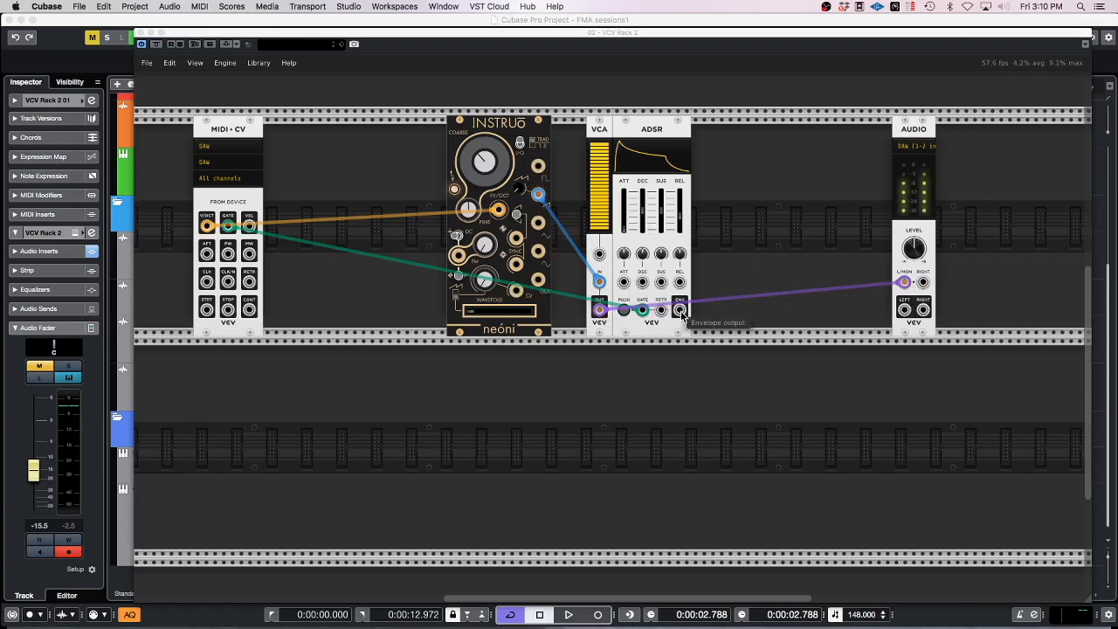
left_click_drag(679, 311, 599, 253)
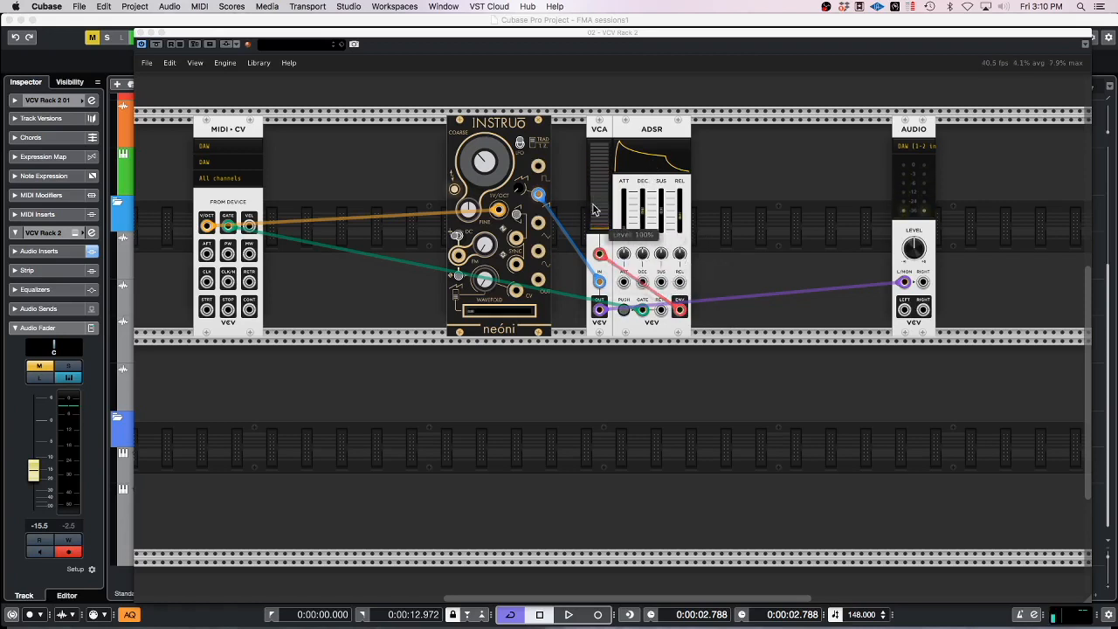
left_click(38, 365)
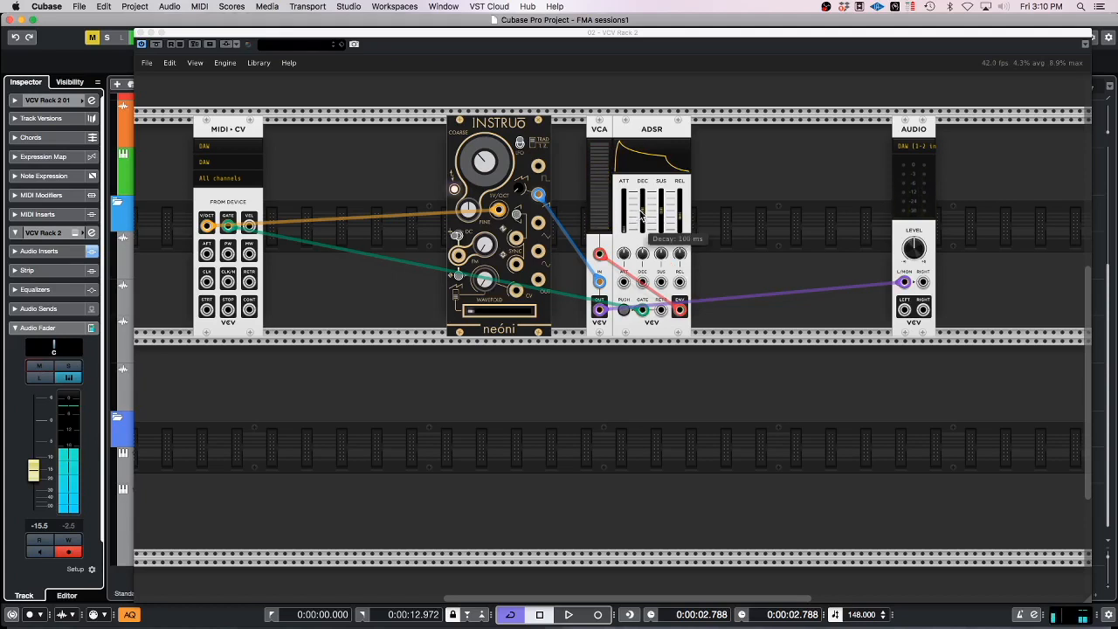
Step: Raise the ADSR's decay and sustain close to maximum and readjust its release while playing notes
left_click_drag(644, 218, 644, 216)
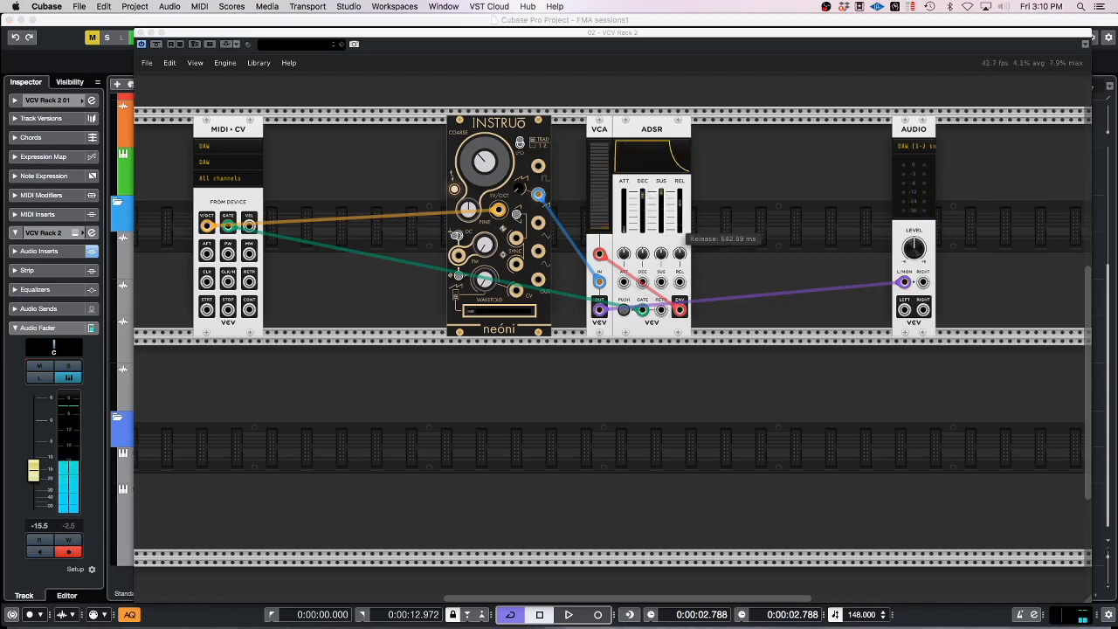
left_click_drag(680, 203, 679, 201)
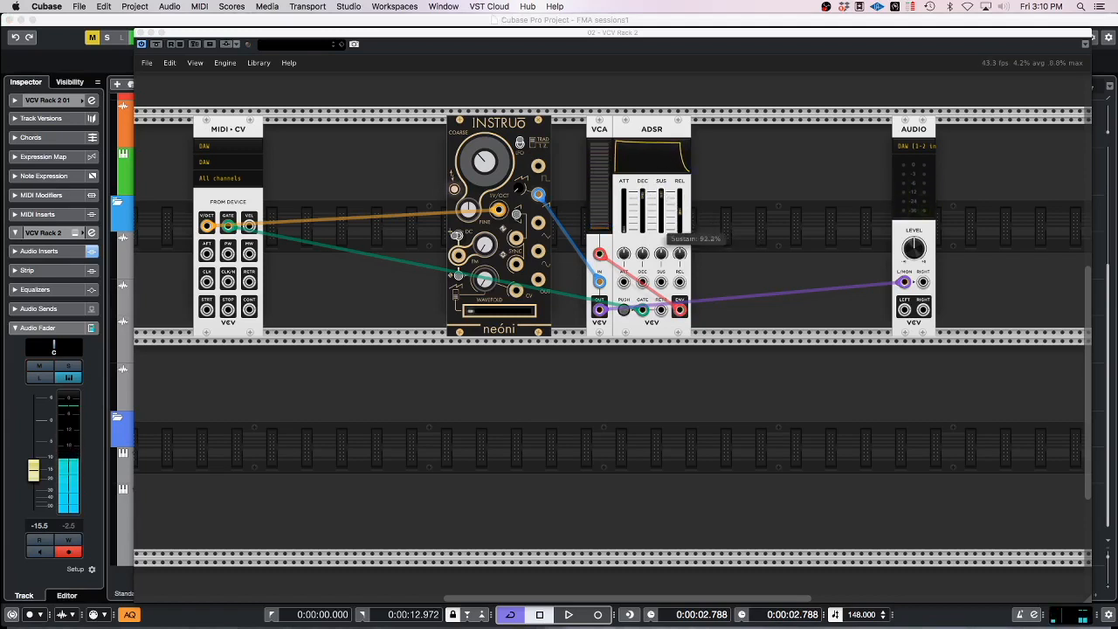
left_click_drag(661, 203, 661, 200)
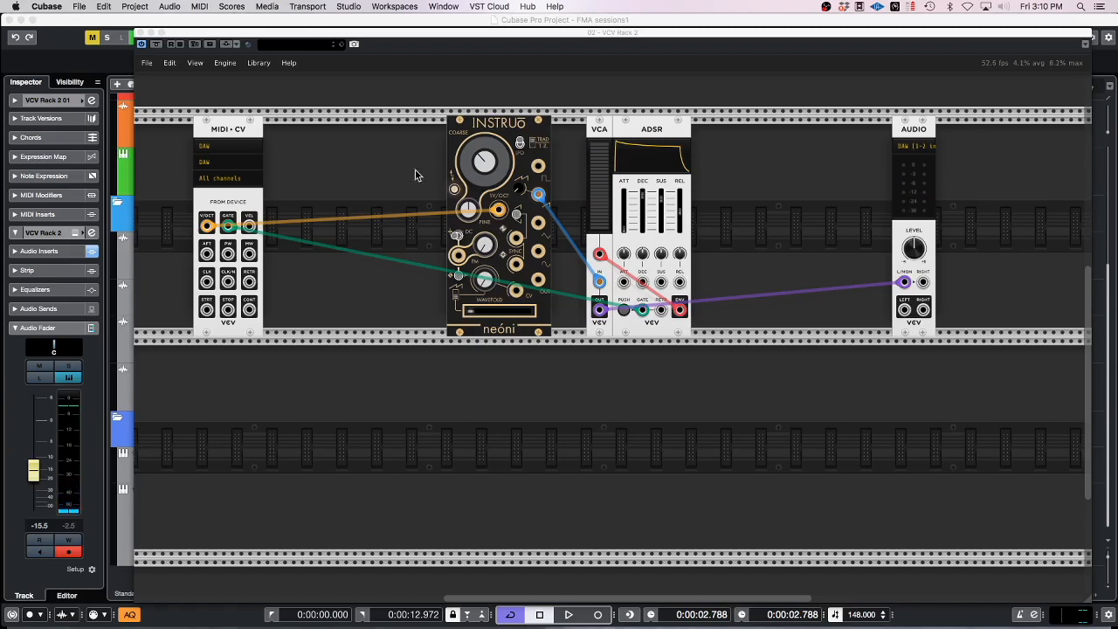
Step: Move the neóni closer to the MIDI-CV module to make room before the VCA
left_click_drag(493, 125, 380, 125)
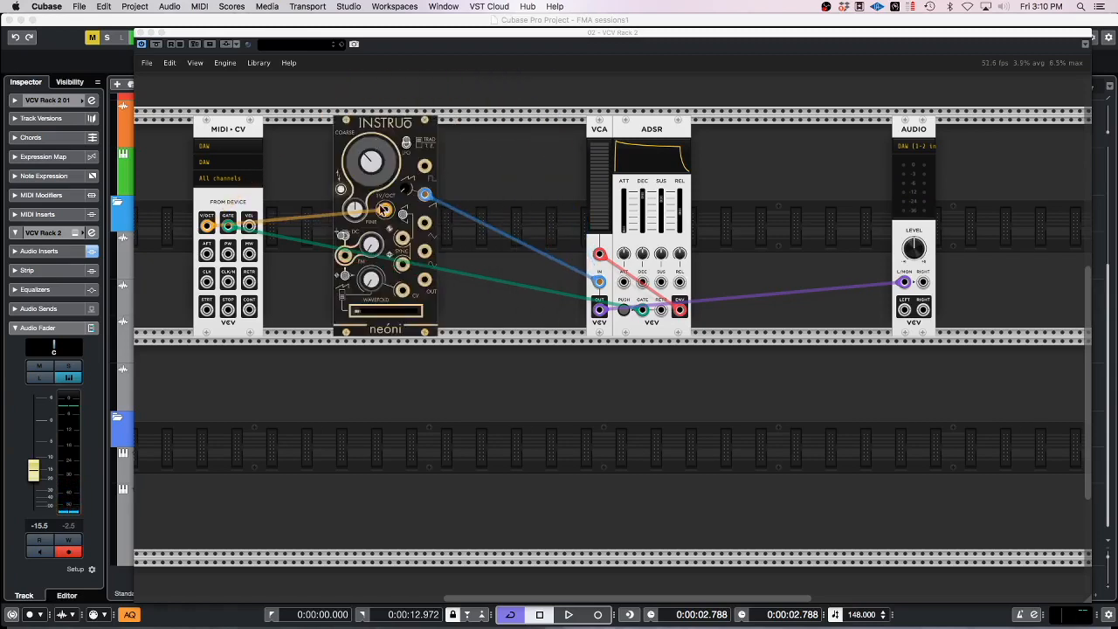
Step: Browse the module library and add the VCV VCF filter beside the neóni
right_click(482, 154)
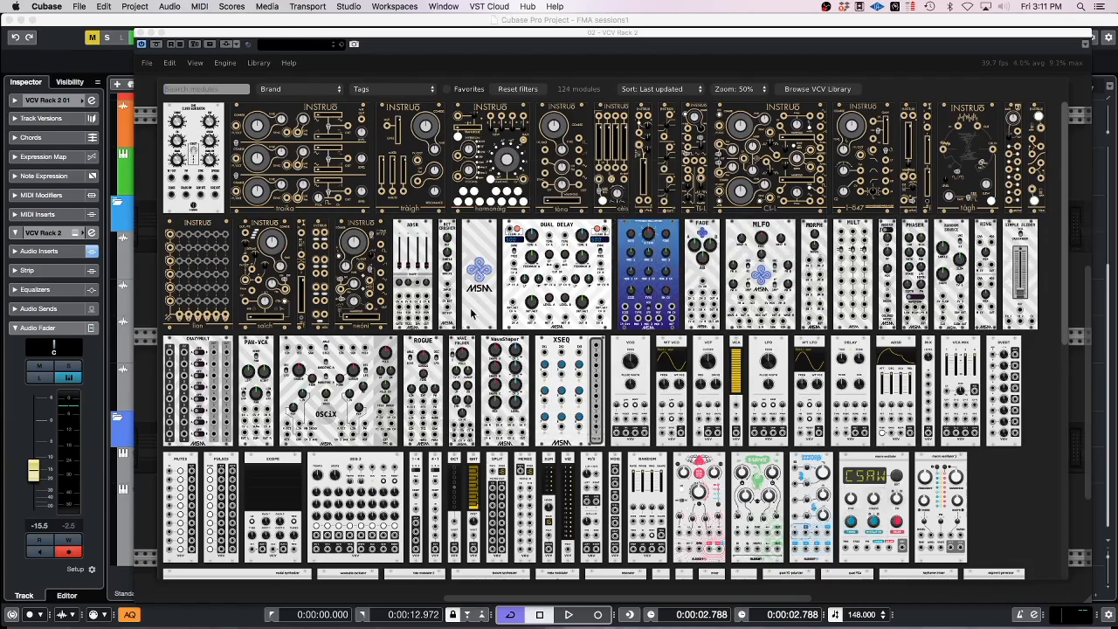
scroll(476, 305, "down", 3)
scroll(476, 306, "down", 7)
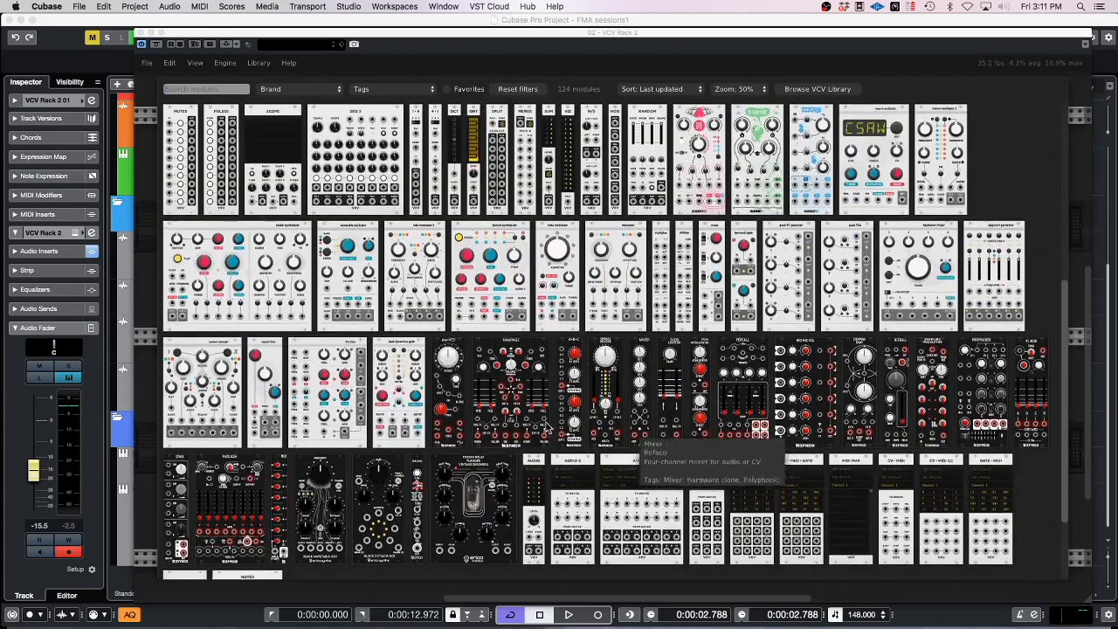
scroll(236, 403, "up", 6)
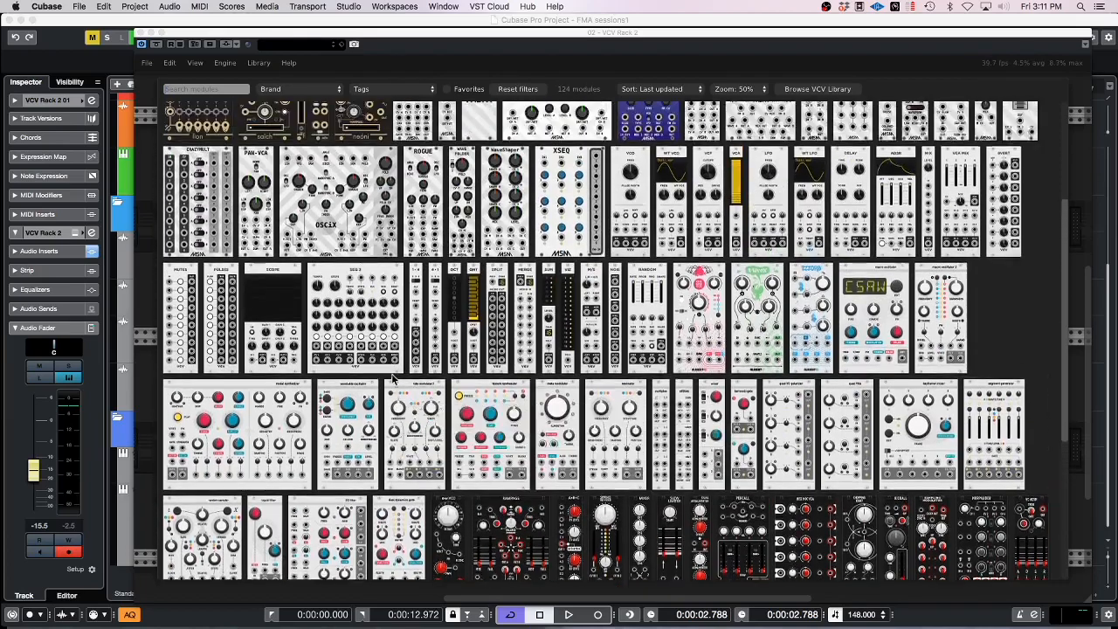
scroll(541, 401, "up", 5)
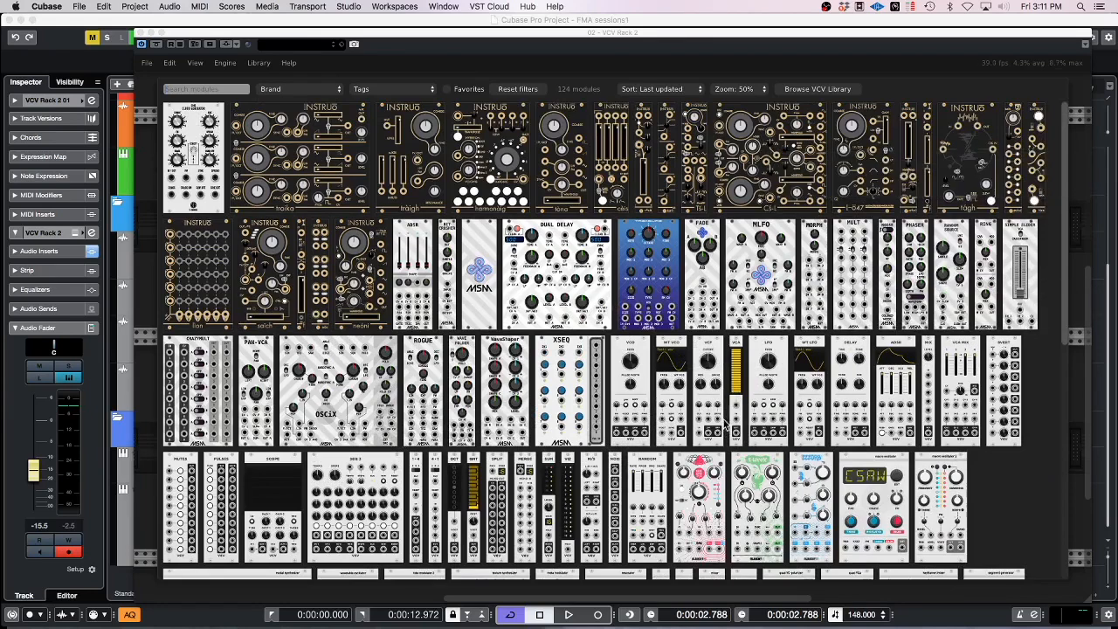
key("Escape")
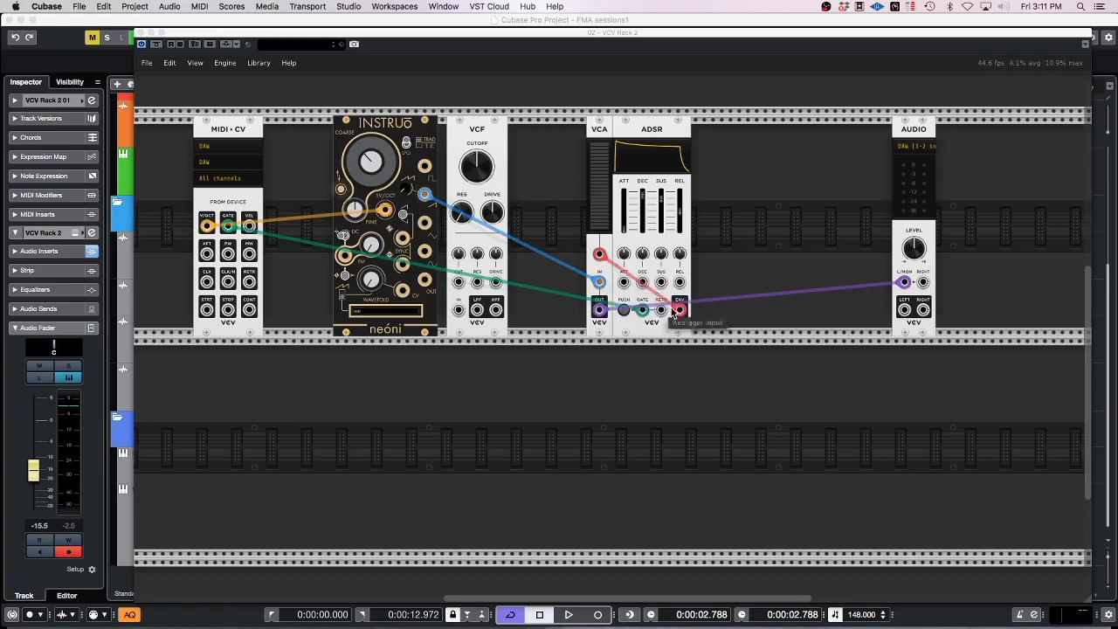
Step: Reroute the neóni sawtooth to the VCF input, patch the VCF high-pass output to the VCA input, and sweep the cutoff
left_click_drag(599, 281, 458, 310)
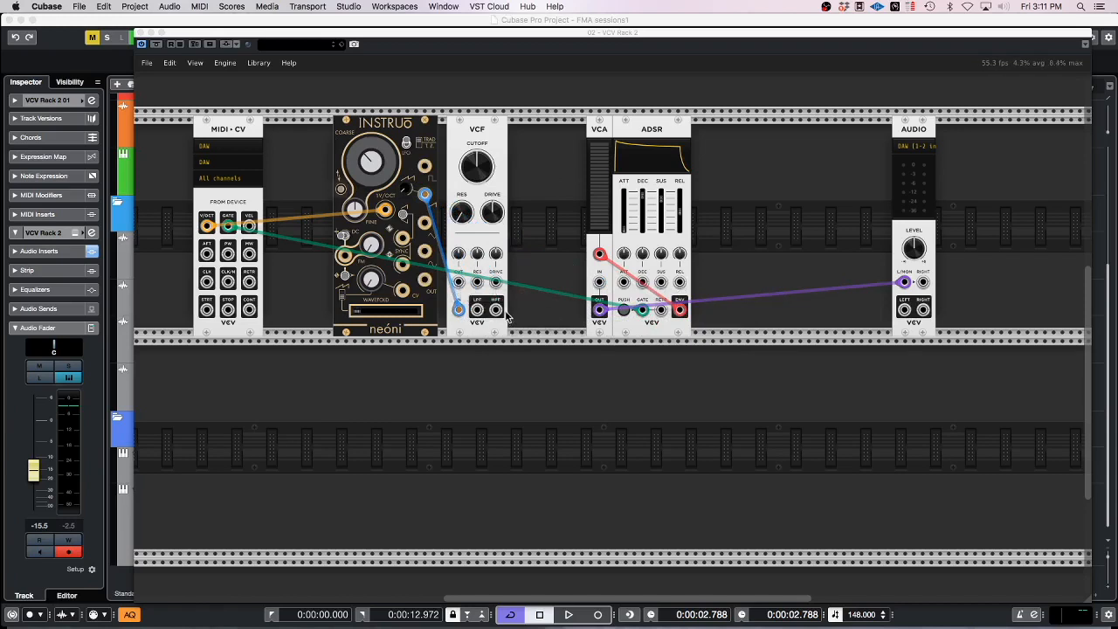
left_click_drag(495, 309, 600, 281)
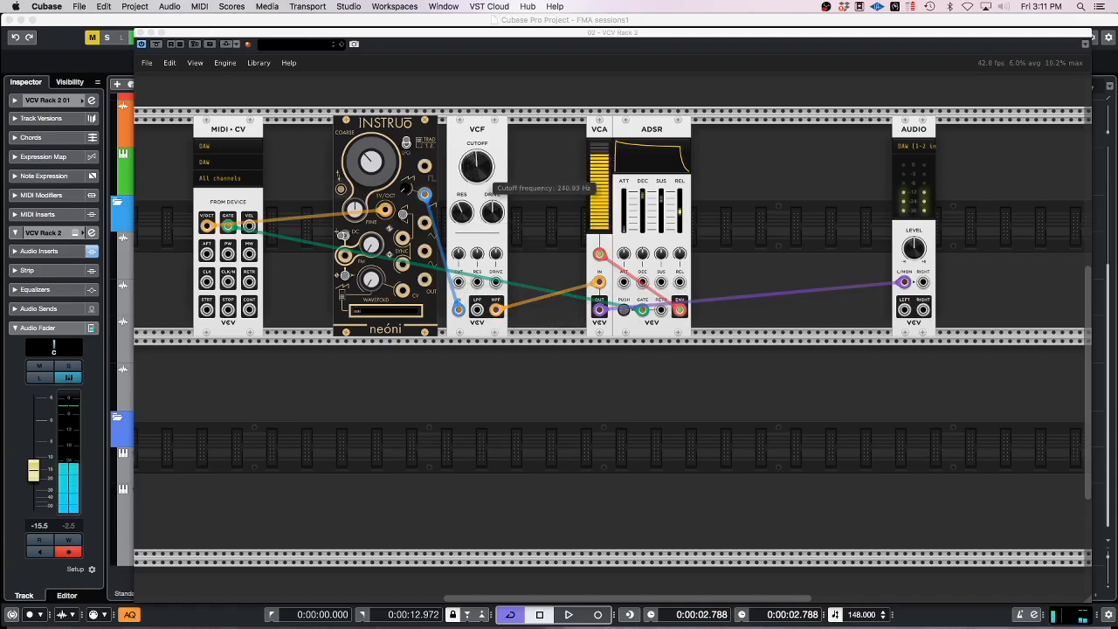
mouse_move(476, 166)
left_mouse_down()
mouse_move(476, 150)
mouse_move(476, 173)
left_mouse_up()
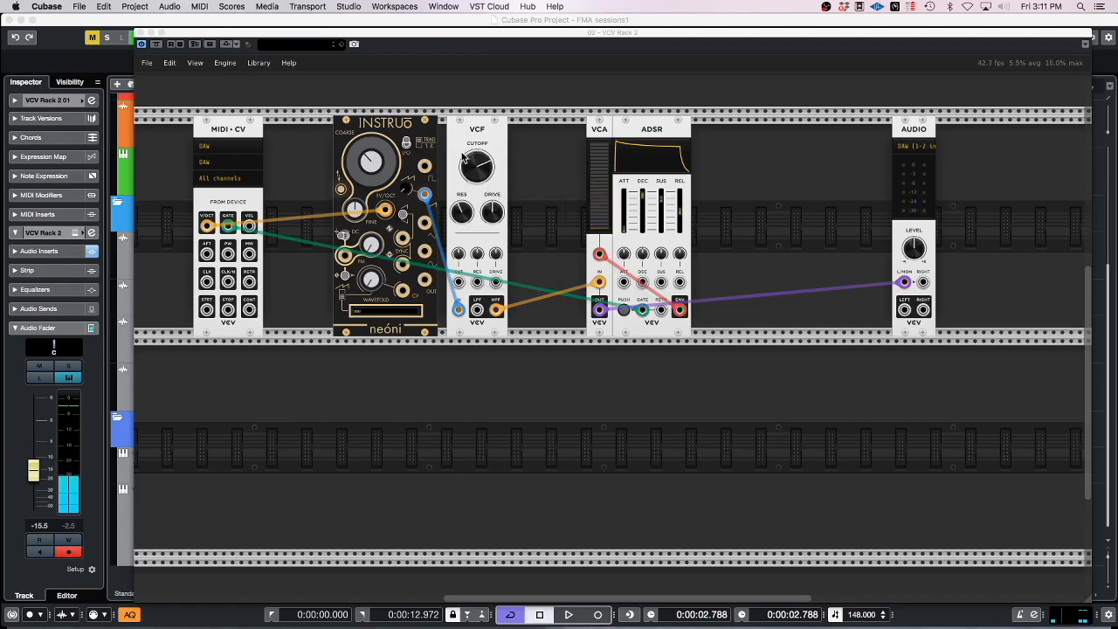
Step: Delete the VCF module together with its cables
right_click(463, 155)
left_click(477, 133)
right_click(477, 140)
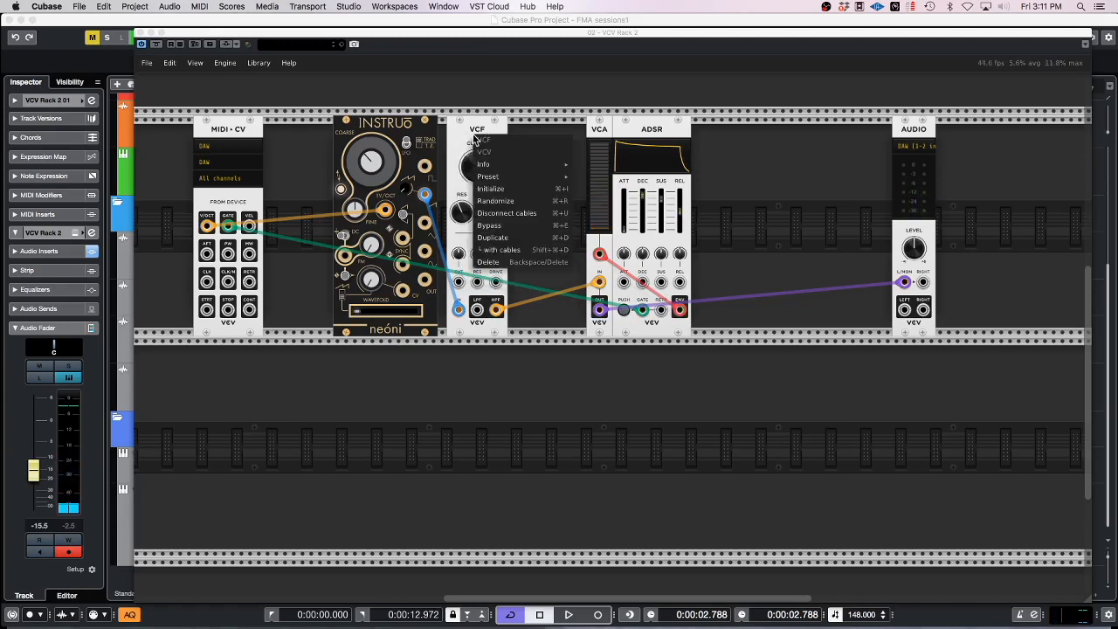
left_click(502, 267)
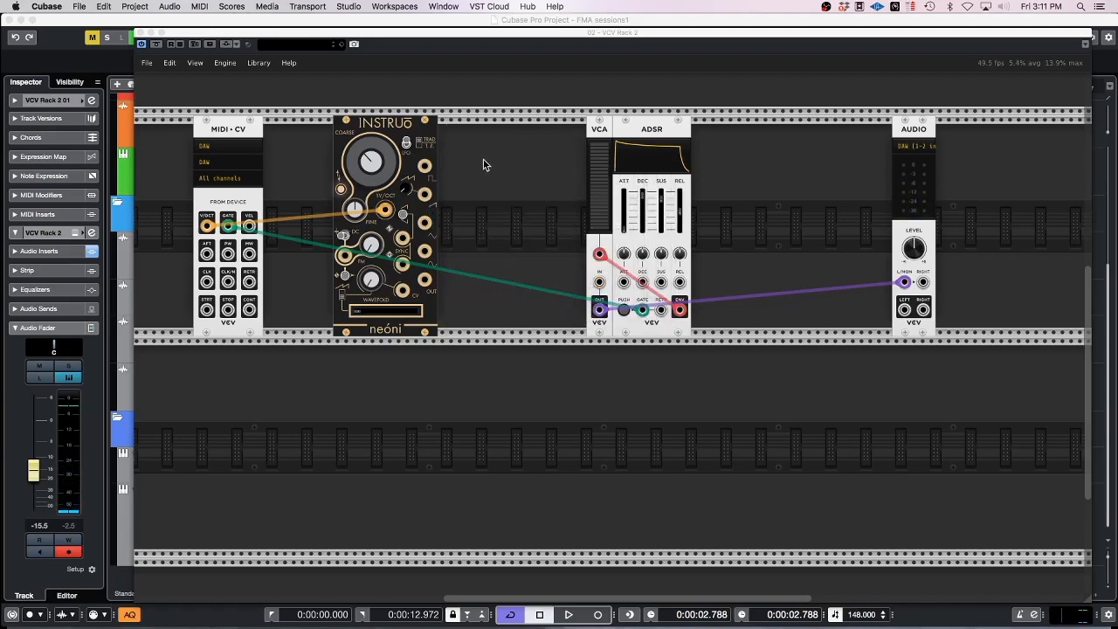
Step: Add the Instruō I-ō47 filter module directly beside the neóni
right_click(481, 165)
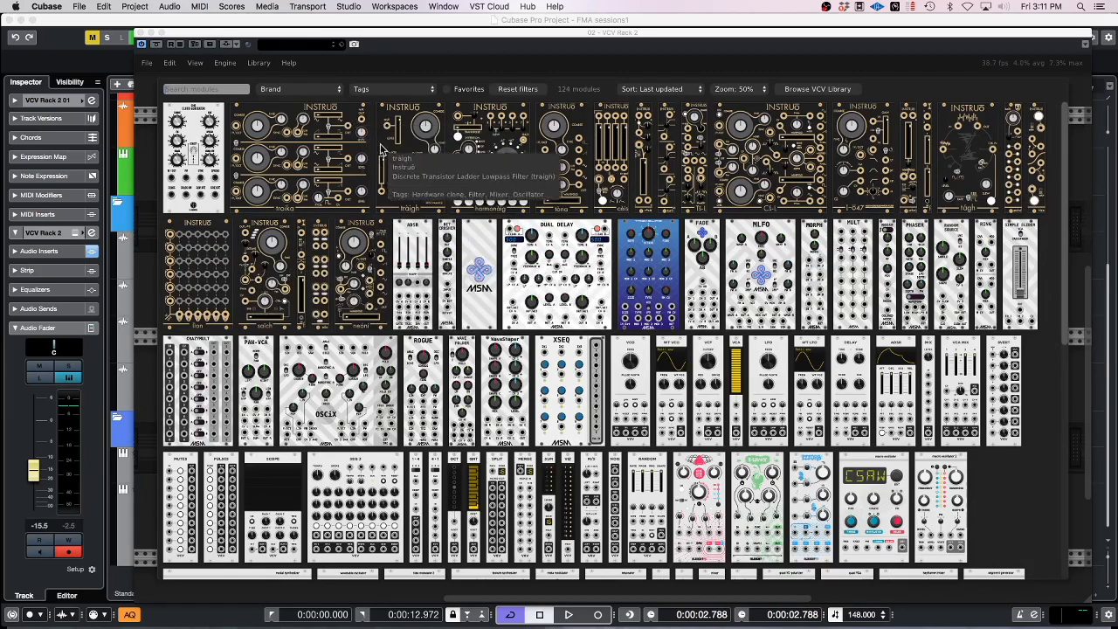
key("Escape")
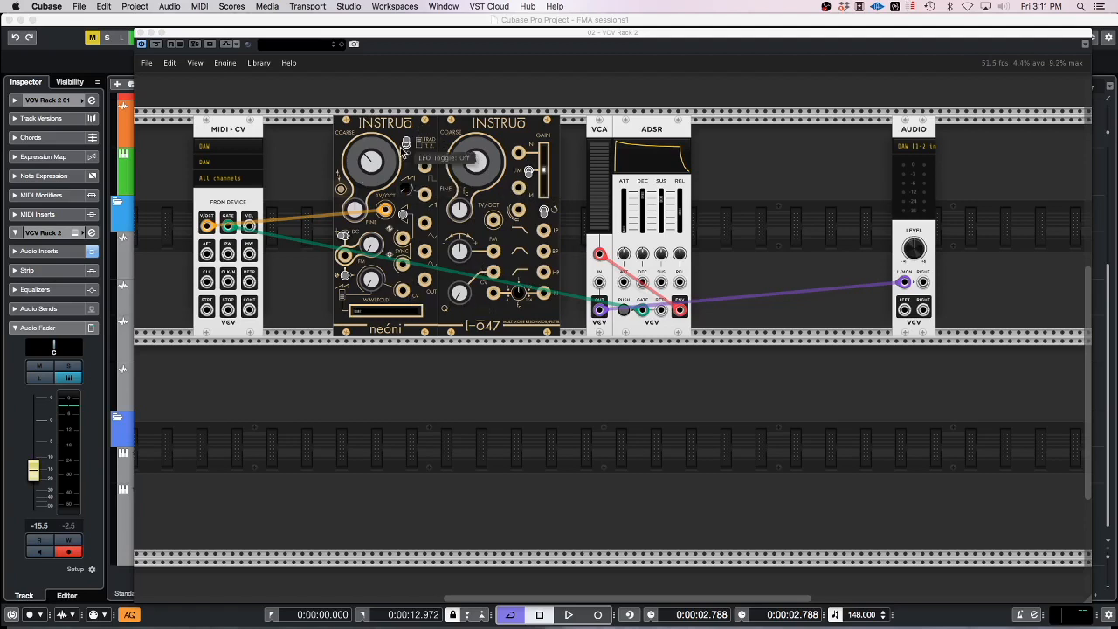
Step: Patch the neóni sawtooth into the I-ō47 and its high-pass output into the VCA, with the filter's coarse frequency at about 0.6
left_click_drag(425, 194, 518, 153)
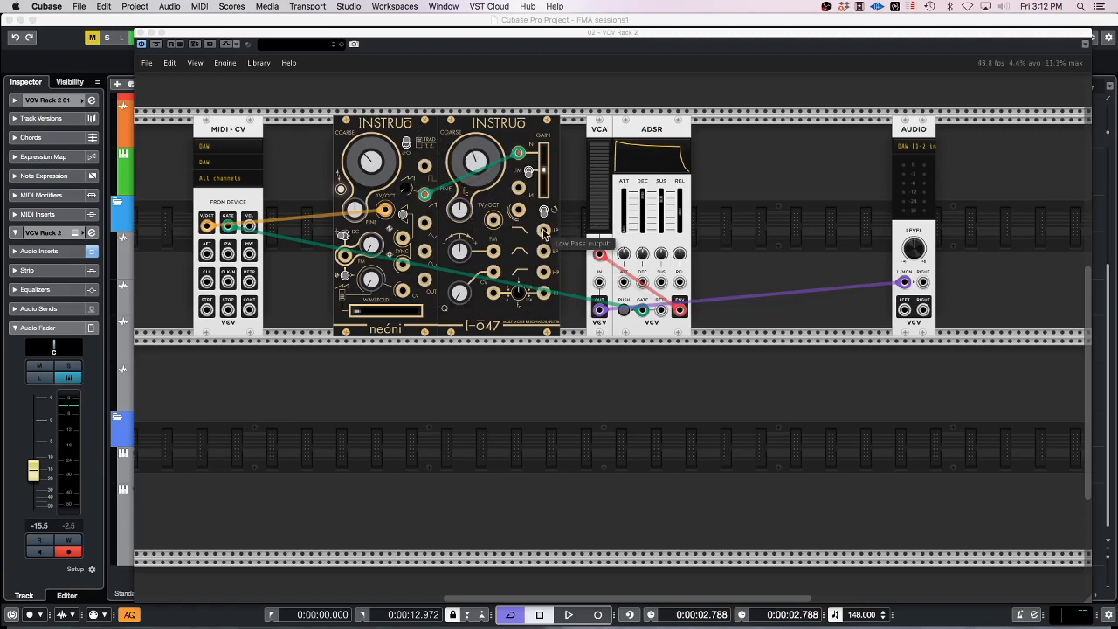
left_click_drag(544, 272, 599, 281)
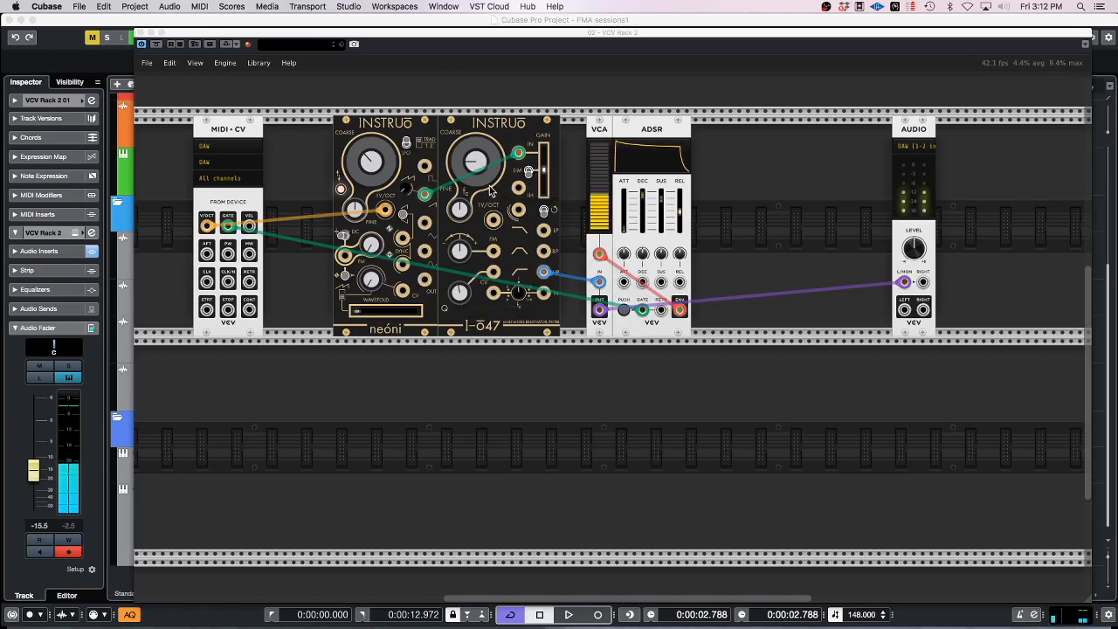
left_click_drag(476, 161, 476, 35)
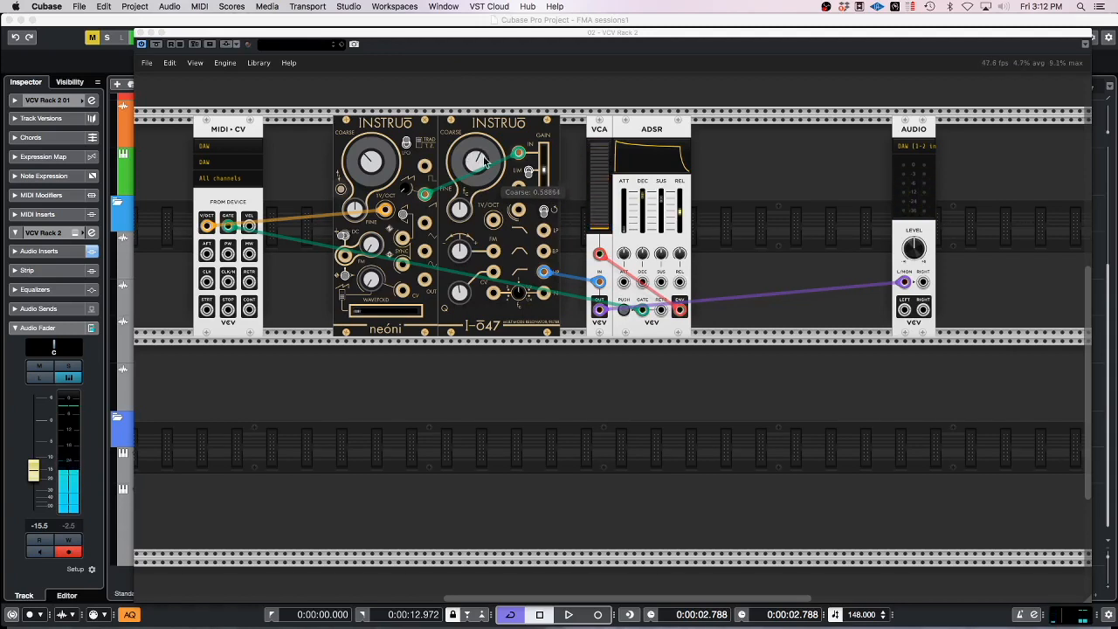
Step: Move the ADSR and VCA closer to the AUDIO module and add the VCV Wavetable LFO beside the I-ō47 with a small gap
left_click_drag(642, 129, 782, 129)
left_click_drag(599, 131, 755, 130)
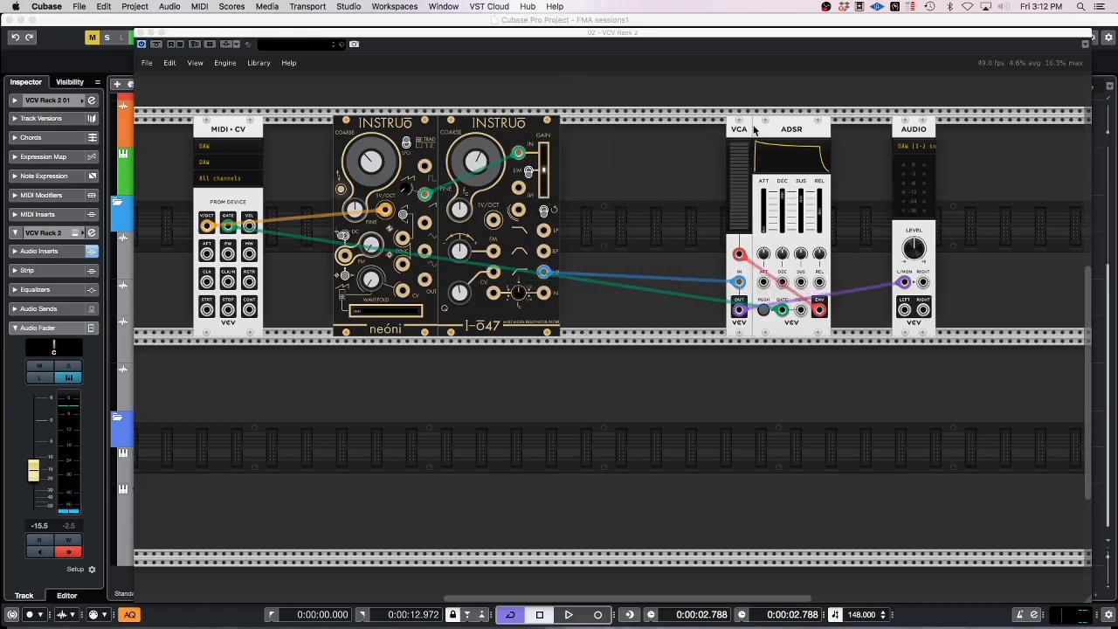
right_click(585, 155)
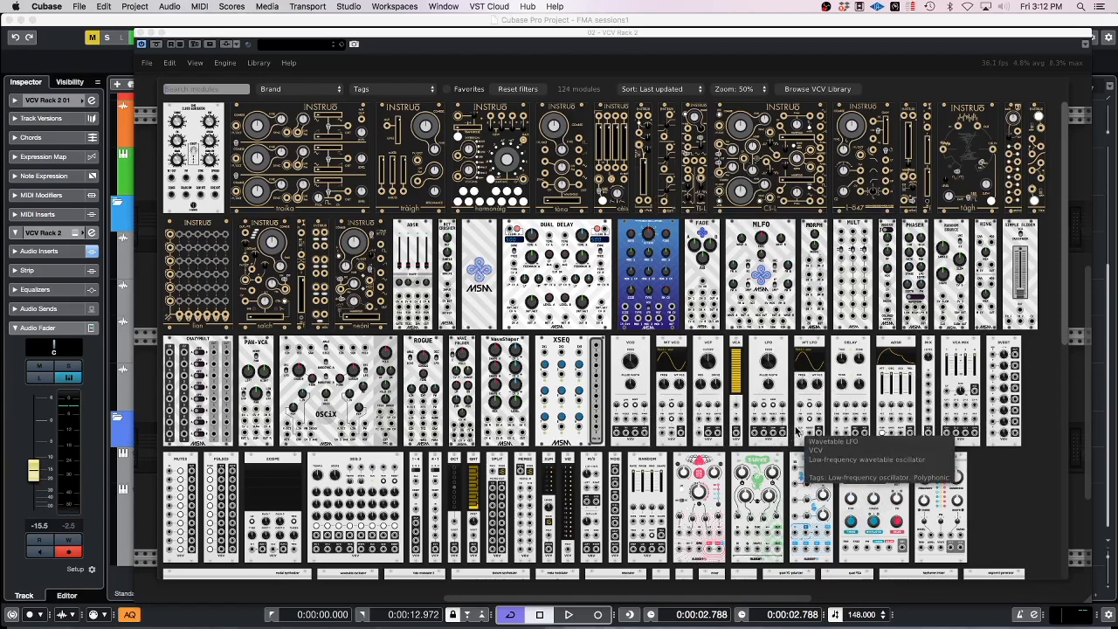
left_click(814, 361)
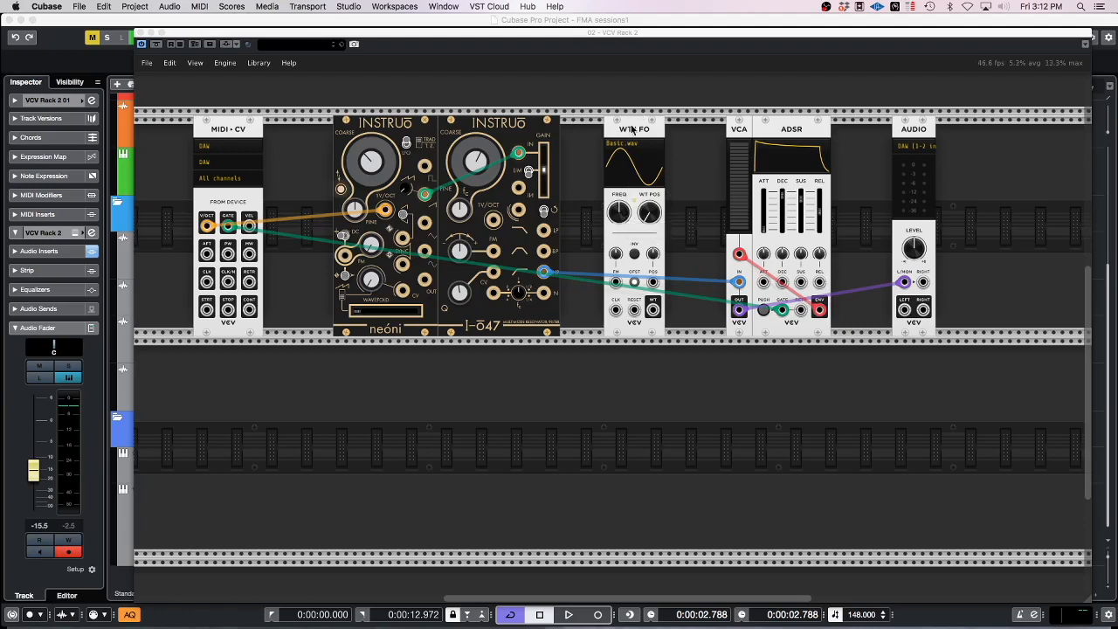
left_click_drag(632, 129, 620, 128)
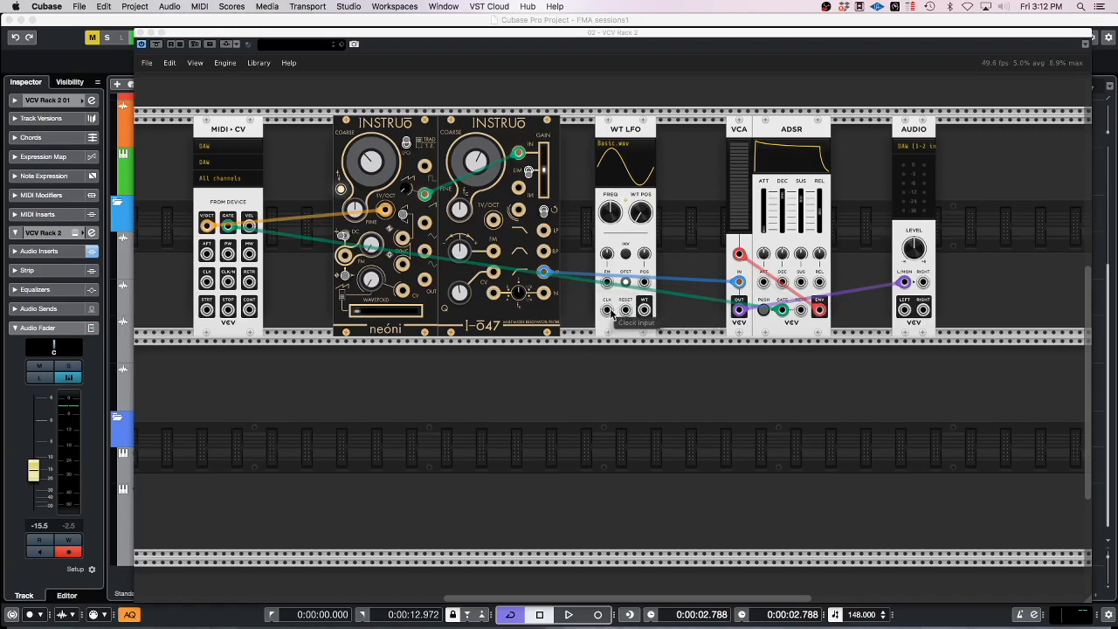
Step: Patch the Wavetable LFO output to the I-ō47's FM input and lower the LFO frequency
left_click_drag(646, 310, 493, 251)
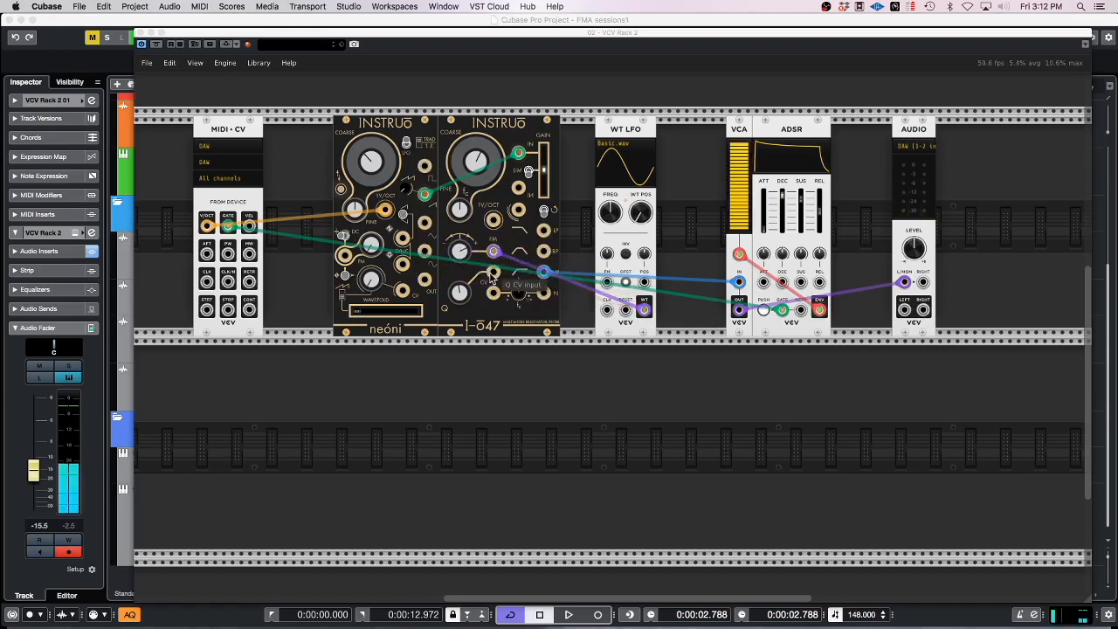
left_click_drag(610, 213, 610, 240)
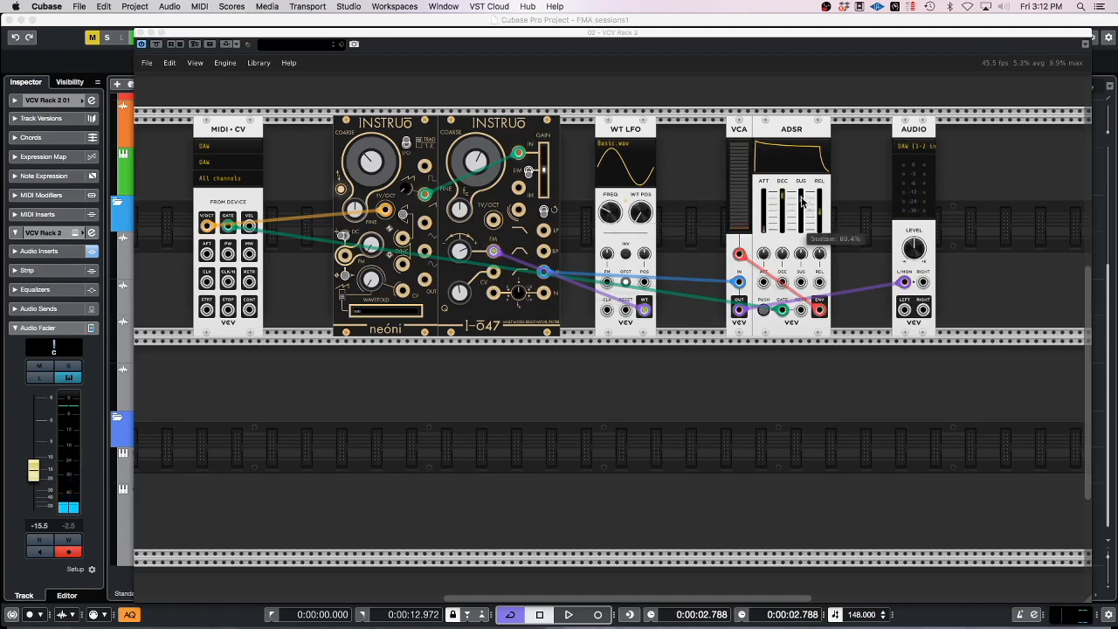
Step: Raise the ADSR sustain to maximum and reduce the I-ō47's FM attenuverter for a subtler filter modulation
left_click_drag(802, 200, 802, 191)
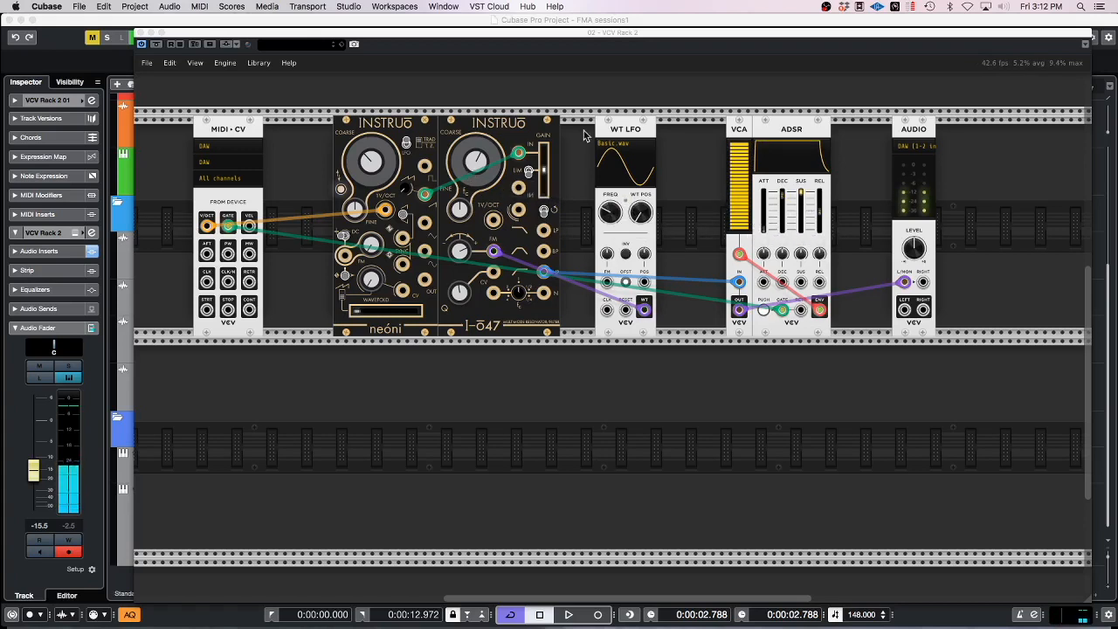
mouse_move(460, 253)
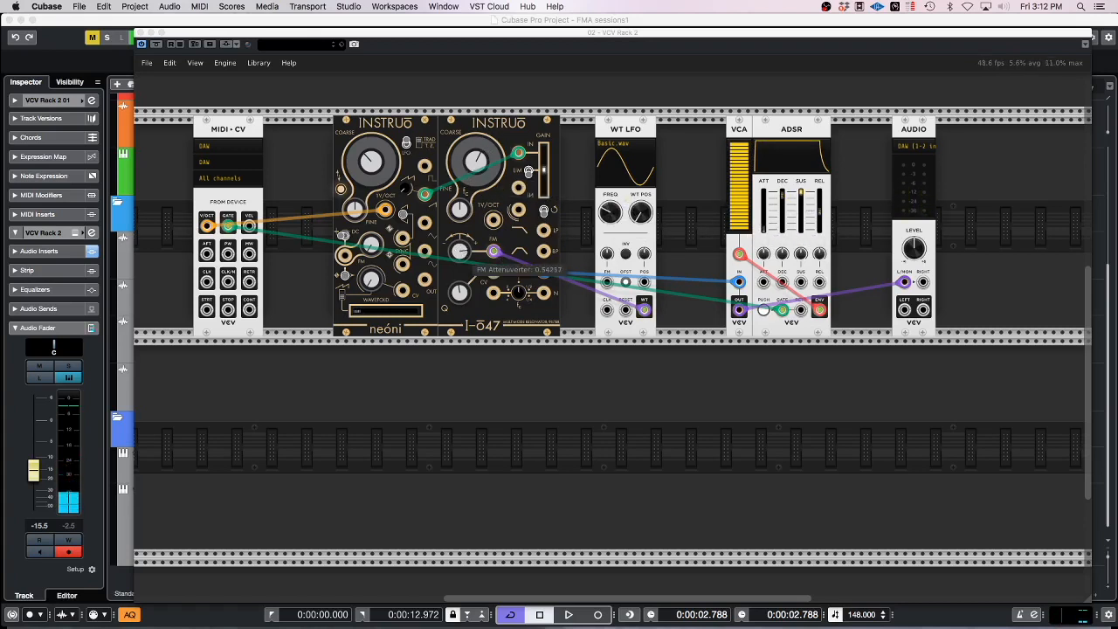
left_click_drag(460, 253, 460, 267)
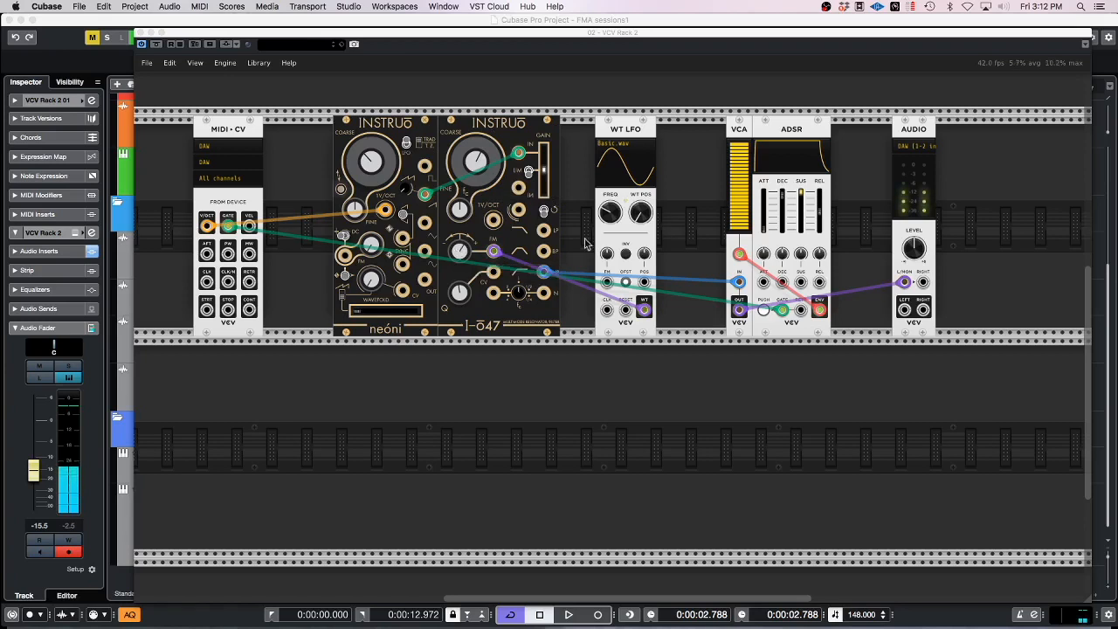
mouse_move(457, 258)
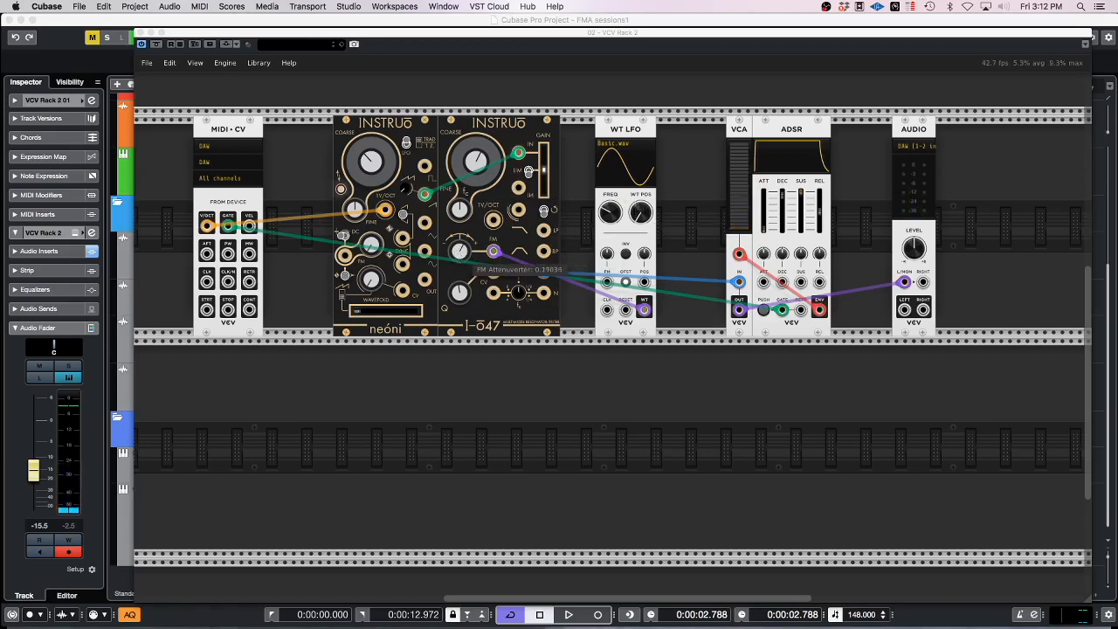
Step: Fine-tune the I-ō47's FM attenuverter to about 0.3 and set the Wavetable LFO's wavetable position to 0%
left_click_drag(458, 254, 459, 261)
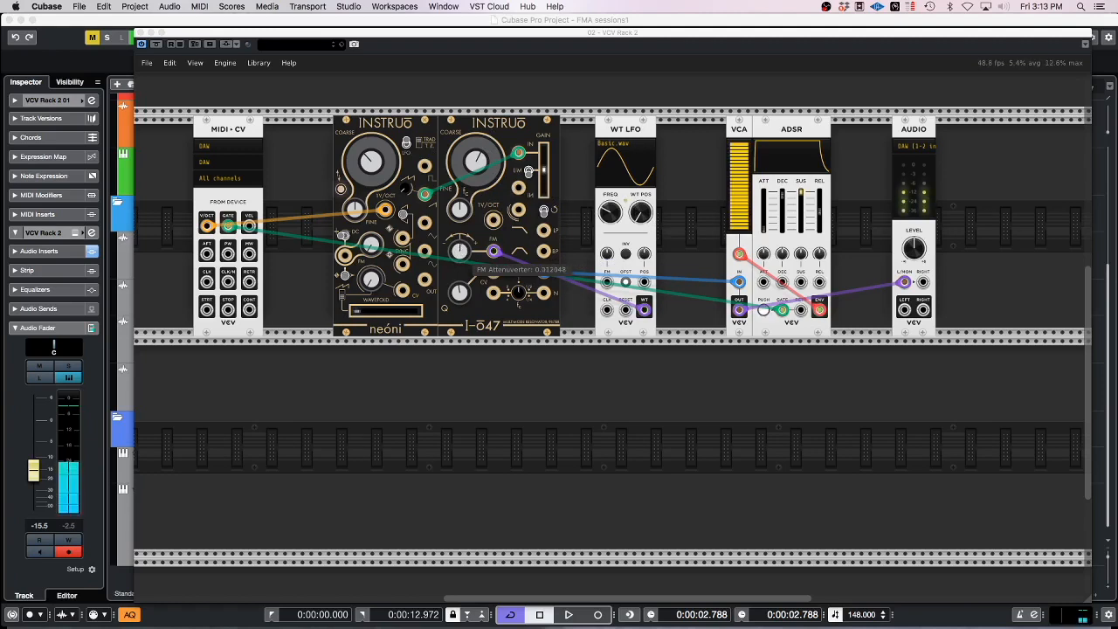
left_click_drag(640, 212, 640, 224)
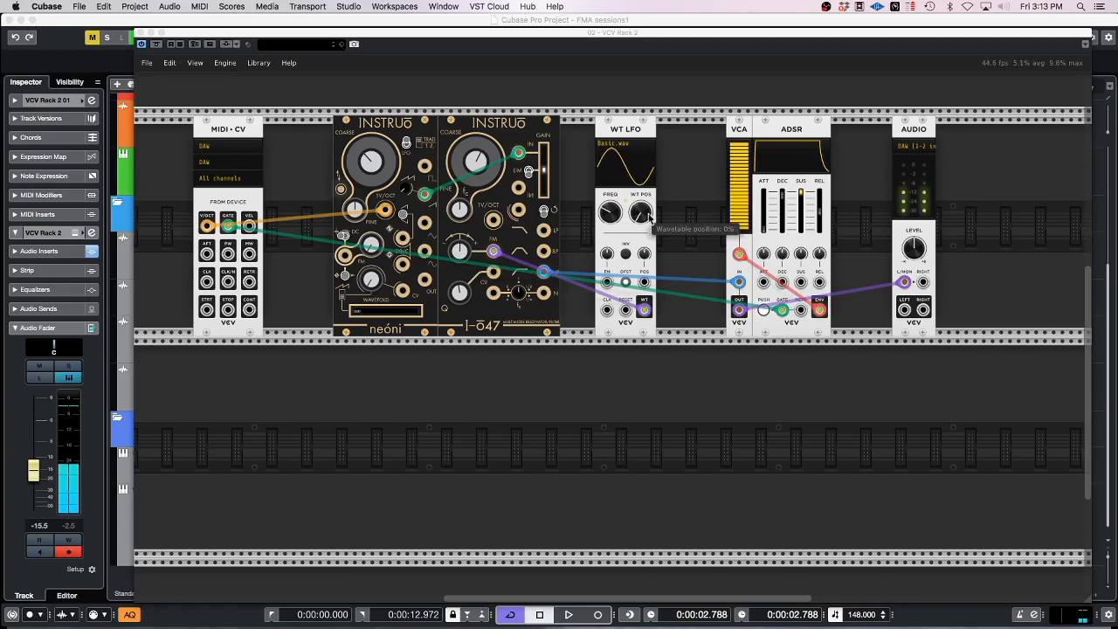
left_click_drag(460, 251, 459, 252)
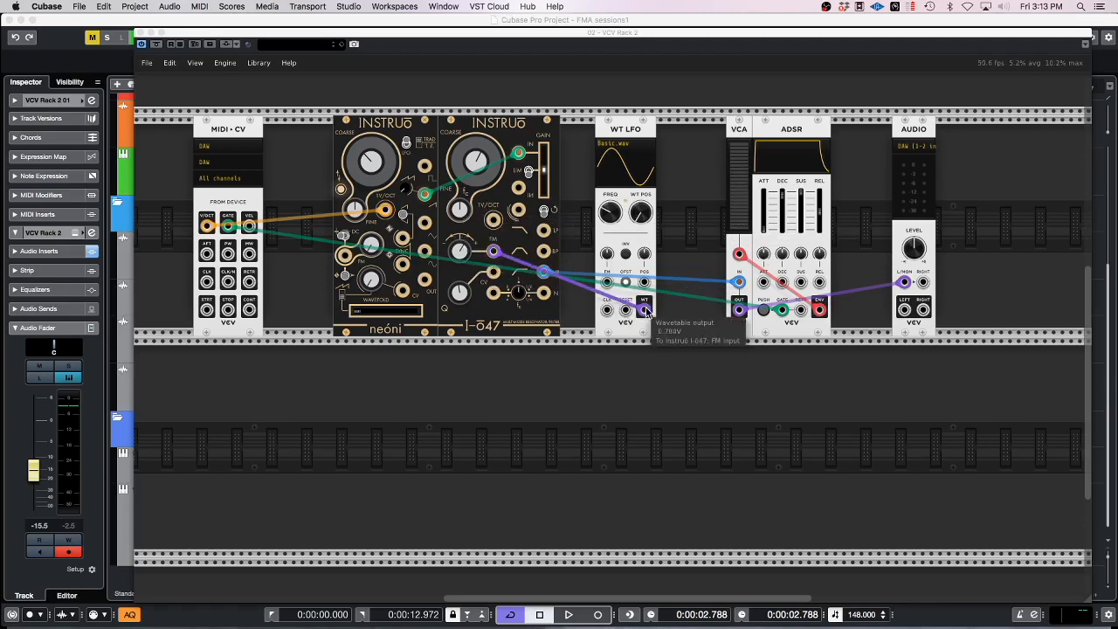
Step: Disconnect the LFO from the I-ō47's FM input and replace the MIDI pitch cable at the neóni's 1V/Oct input with the LFO's wavetable output
left_click_drag(492, 254, 656, 407)
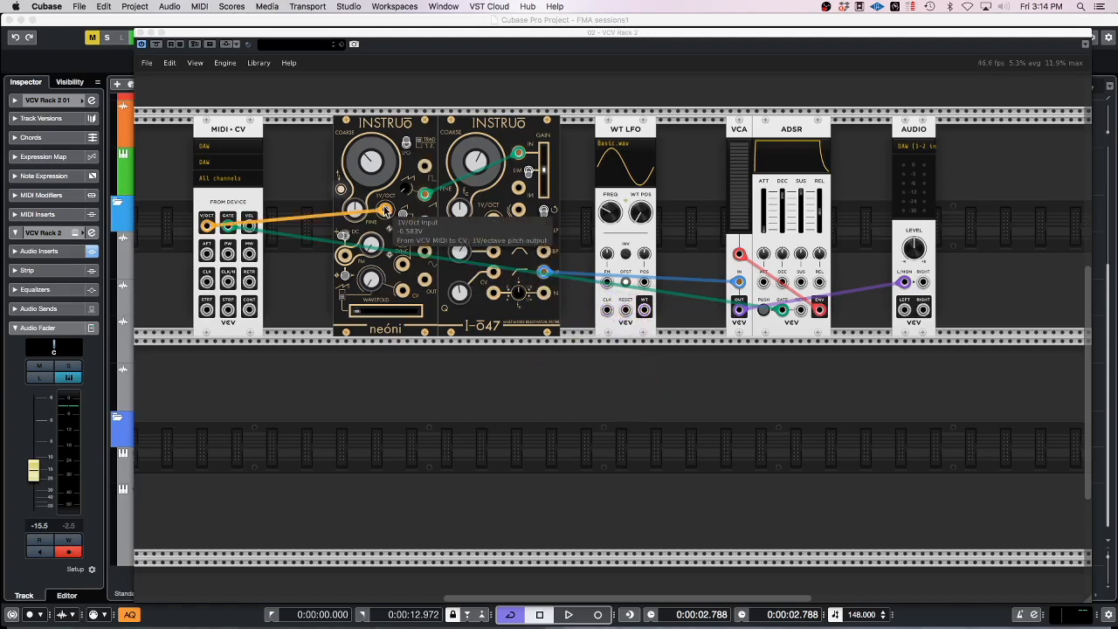
left_click_drag(385, 214, 294, 215)
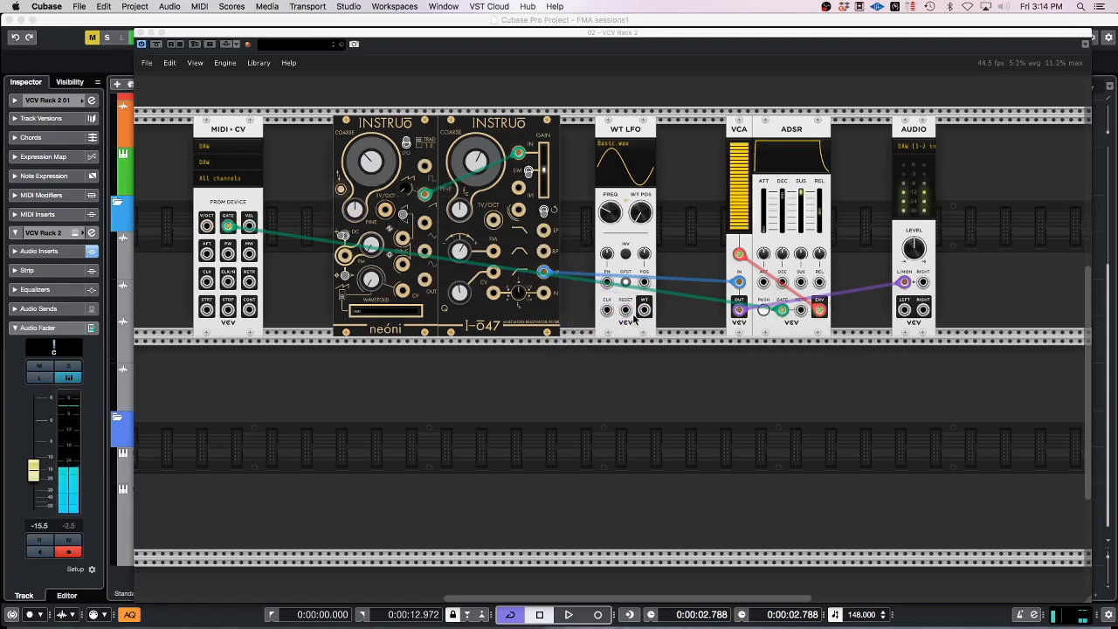
left_click_drag(644, 310, 382, 215)
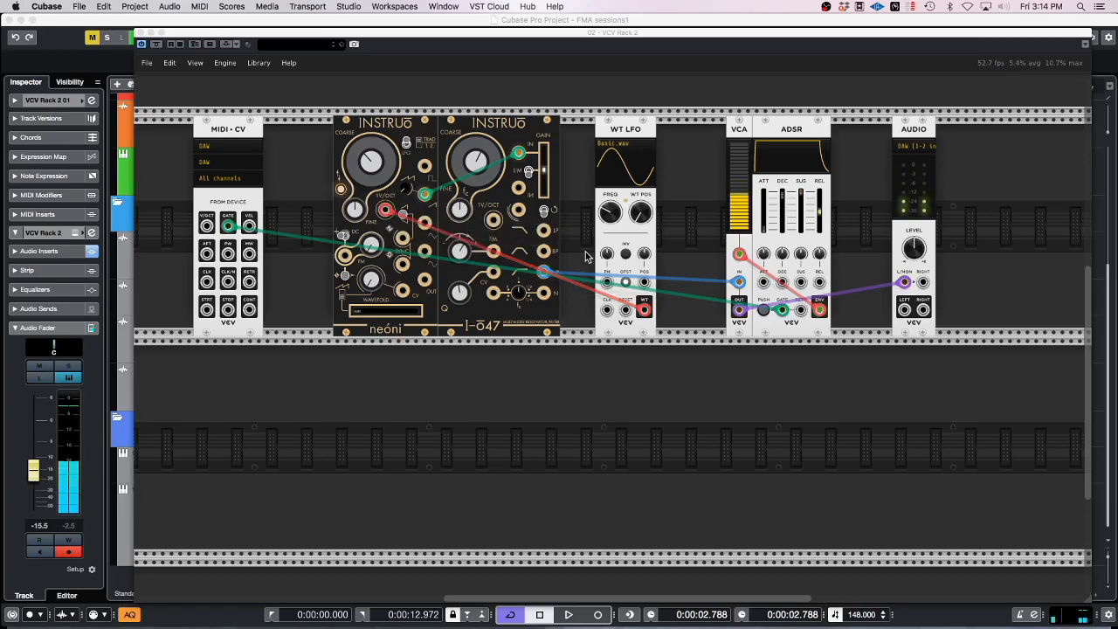
Step: Add a second VCA beside the Wavetable LFO and route the LFO through it to the neóni's 1V/Oct input
right_click(671, 171)
left_click(739, 384)
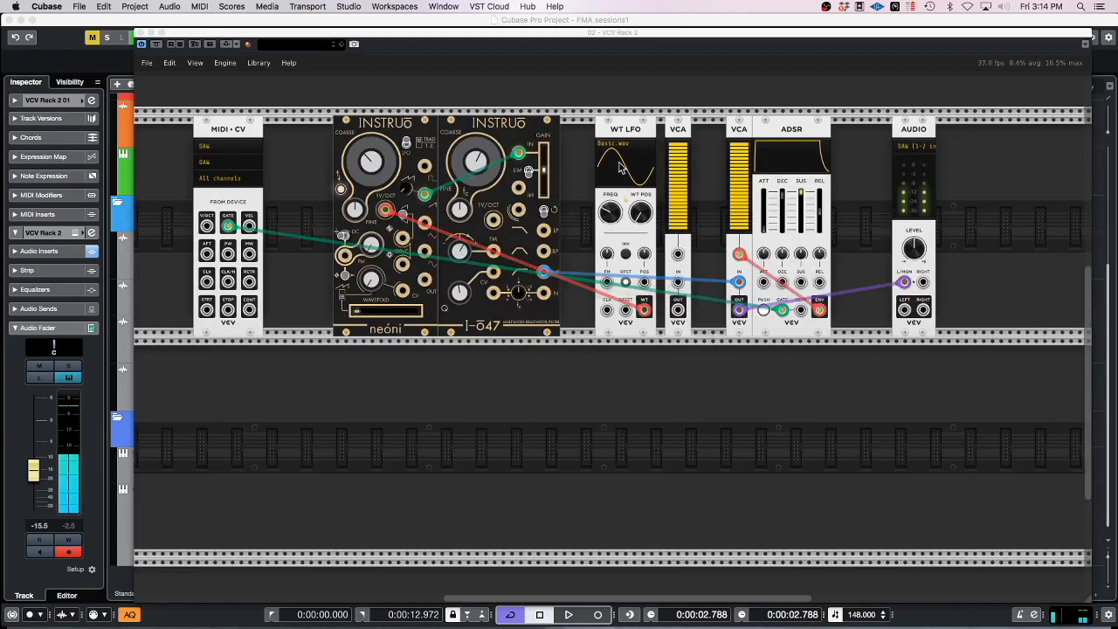
mouse_move(380, 171)
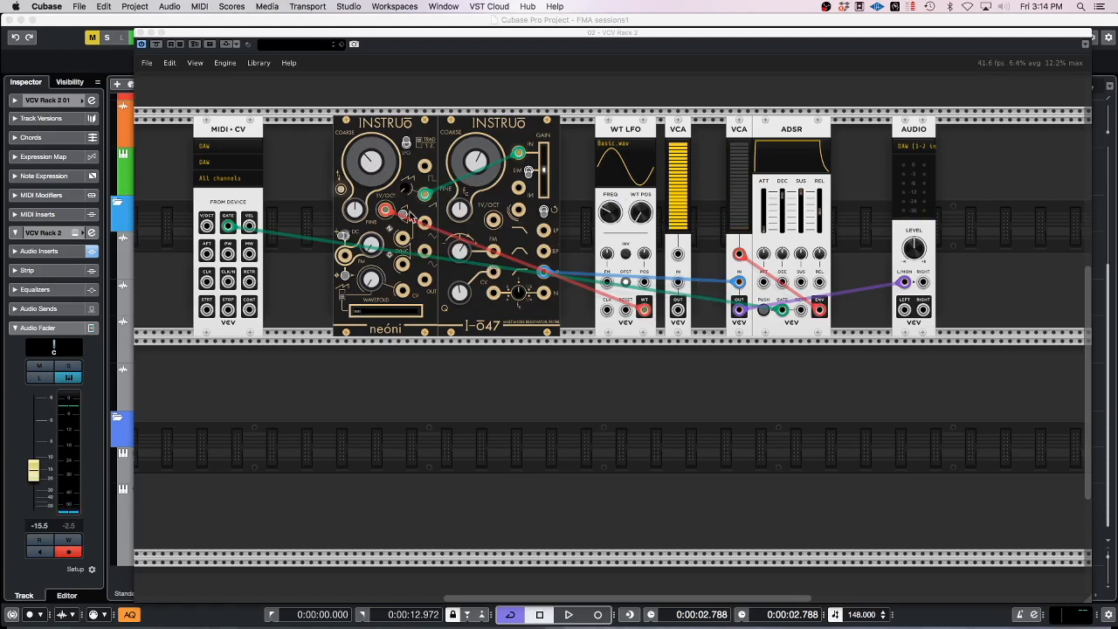
left_click_drag(407, 217, 385, 210)
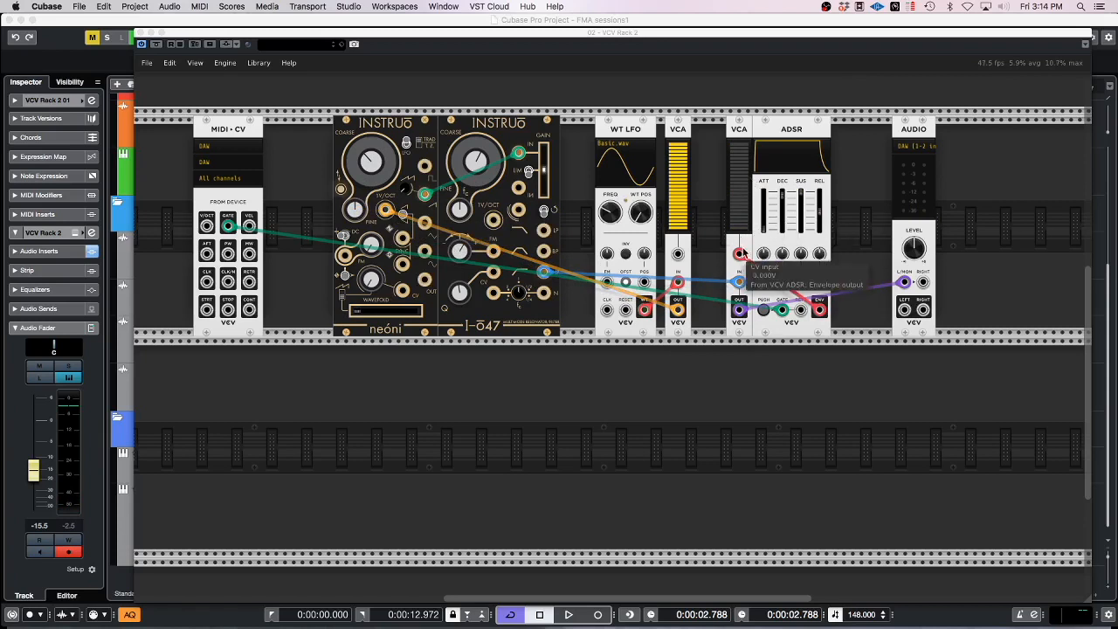
Step: Lower the second VCA's level to reduce the pitch modulation depth and readjust the I-ō47's FM attenuverter
mouse_move(685, 164)
left_mouse_down()
mouse_move(678, 231)
mouse_move(673, 180)
left_mouse_up()
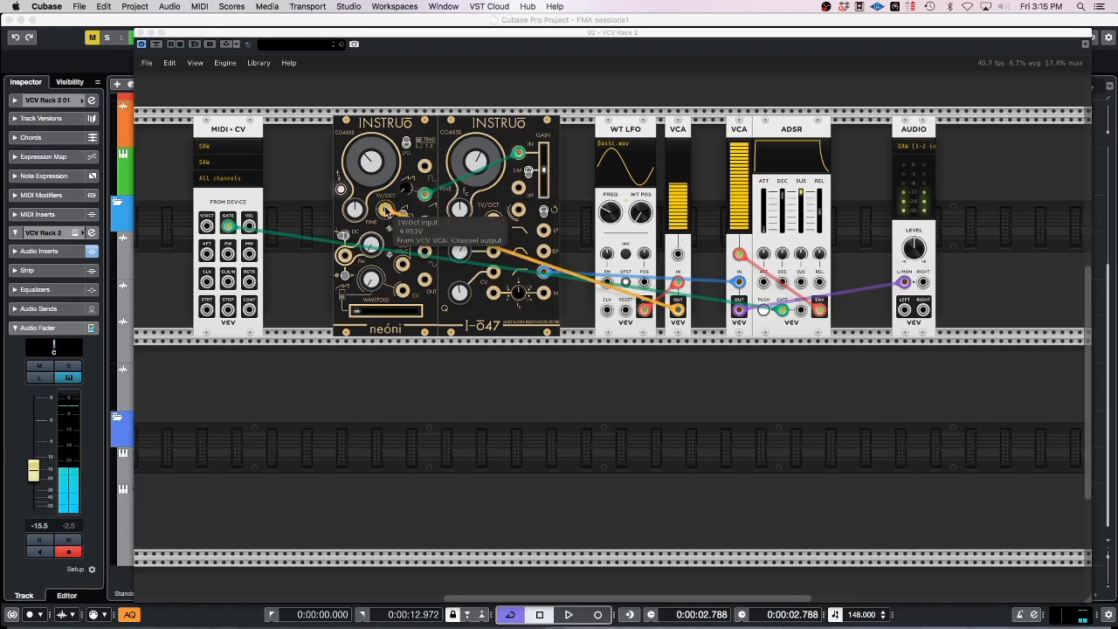
mouse_move(677, 206)
left_mouse_down()
mouse_move(677, 167)
mouse_move(676, 239)
mouse_move(677, 187)
mouse_move(676, 205)
left_mouse_up()
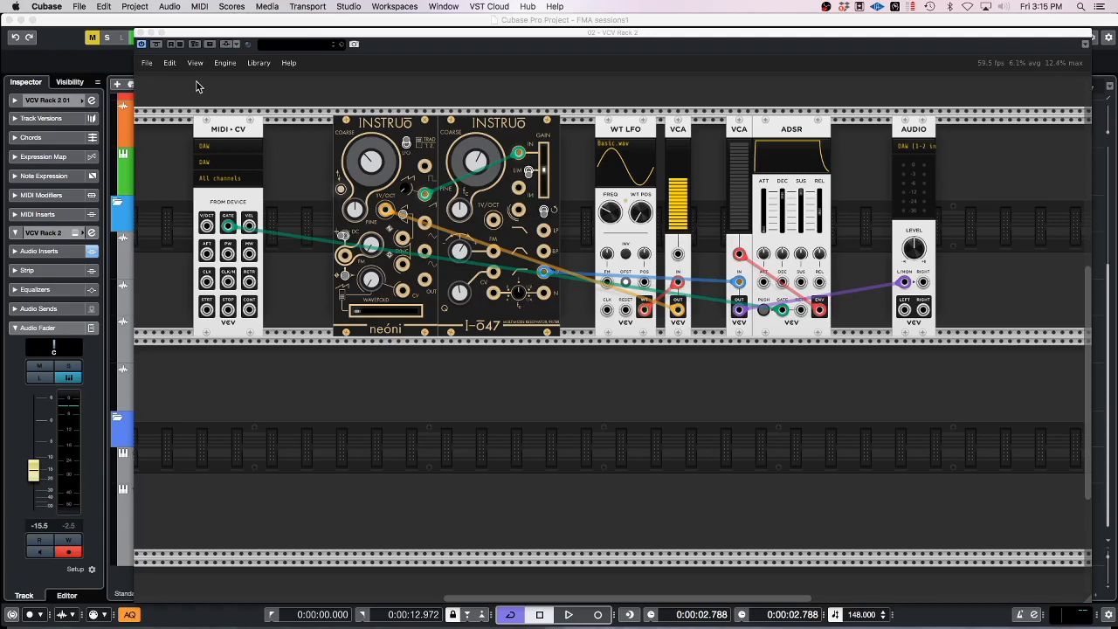
mouse_move(377, 281)
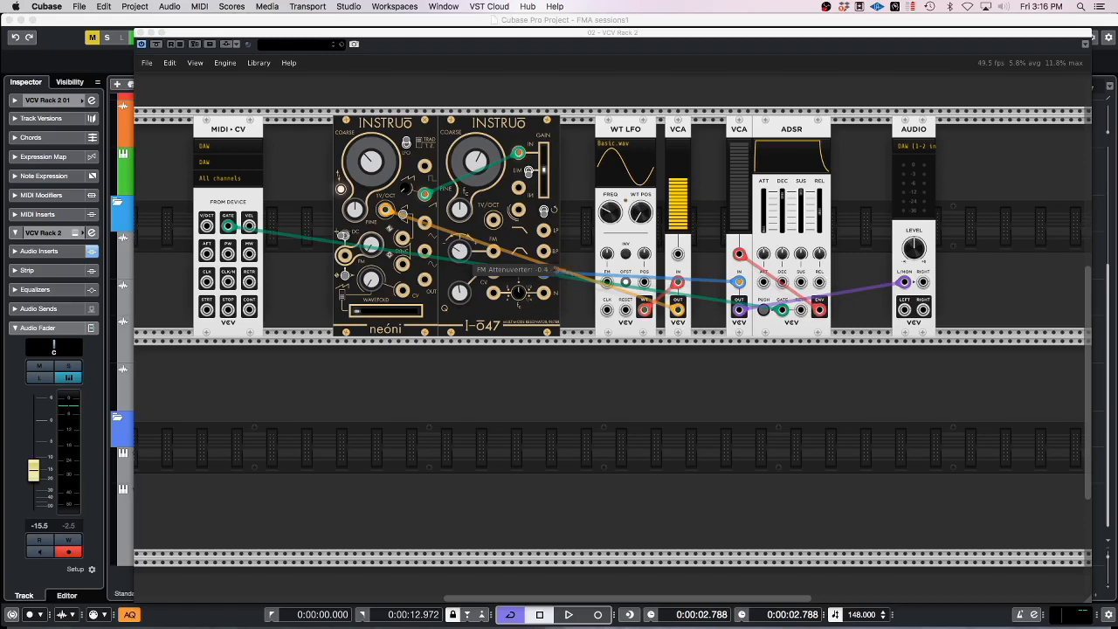
left_click_drag(458, 250, 458, 244)
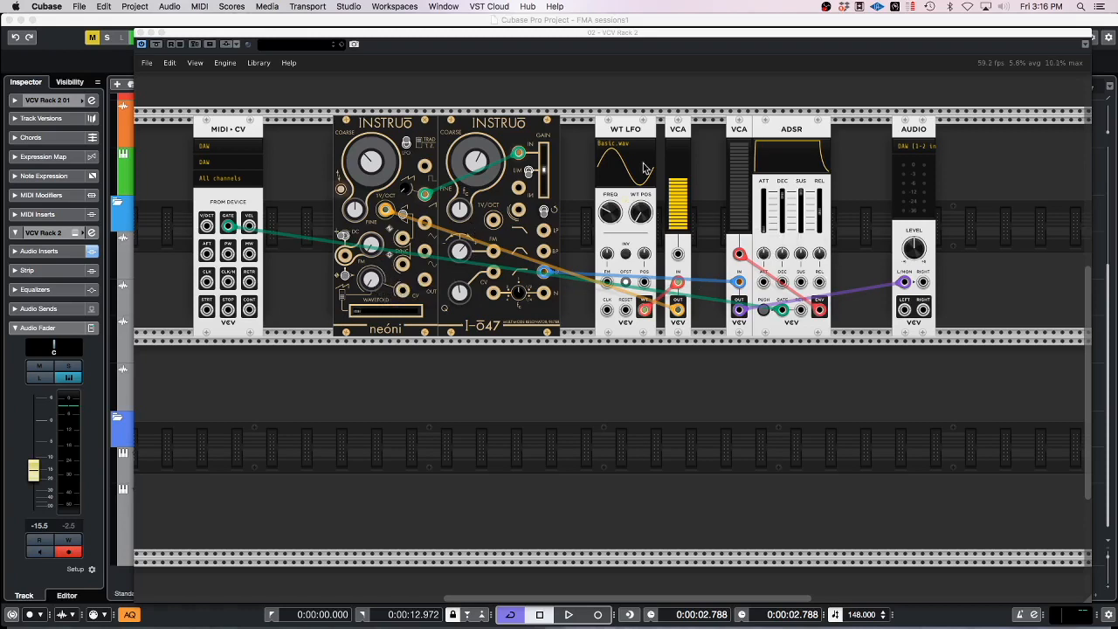
mouse_move(679, 210)
mouse_move(675, 179)
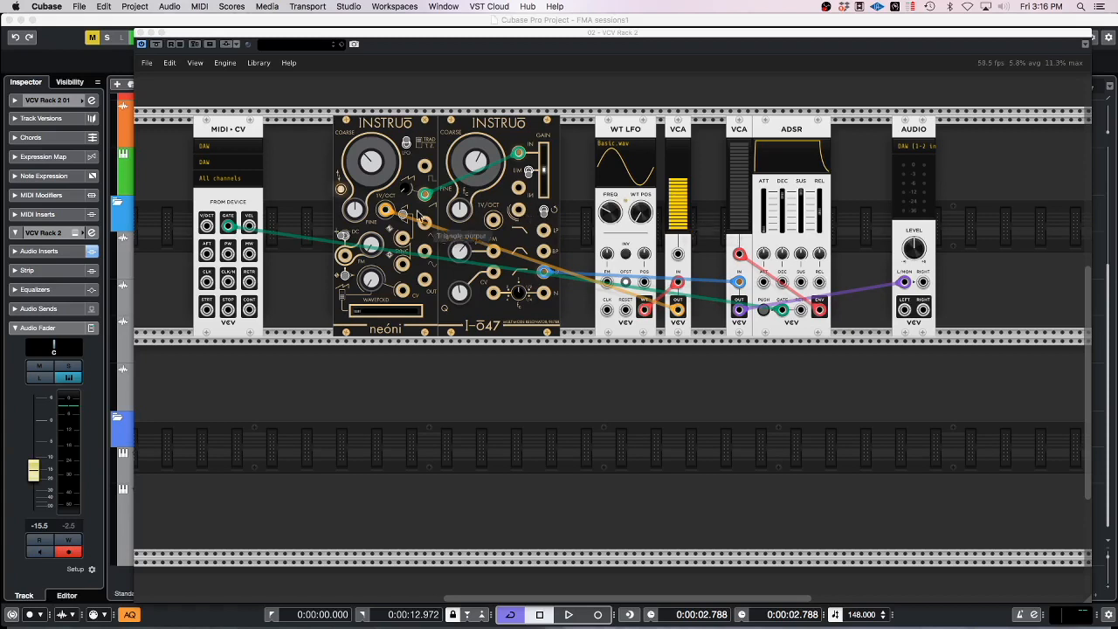
Step: Add the Instruō tágh module below the neóni, and try the VCA cable in the I-ō47's FM input before returning it to 1V/Oct
right_click(415, 389)
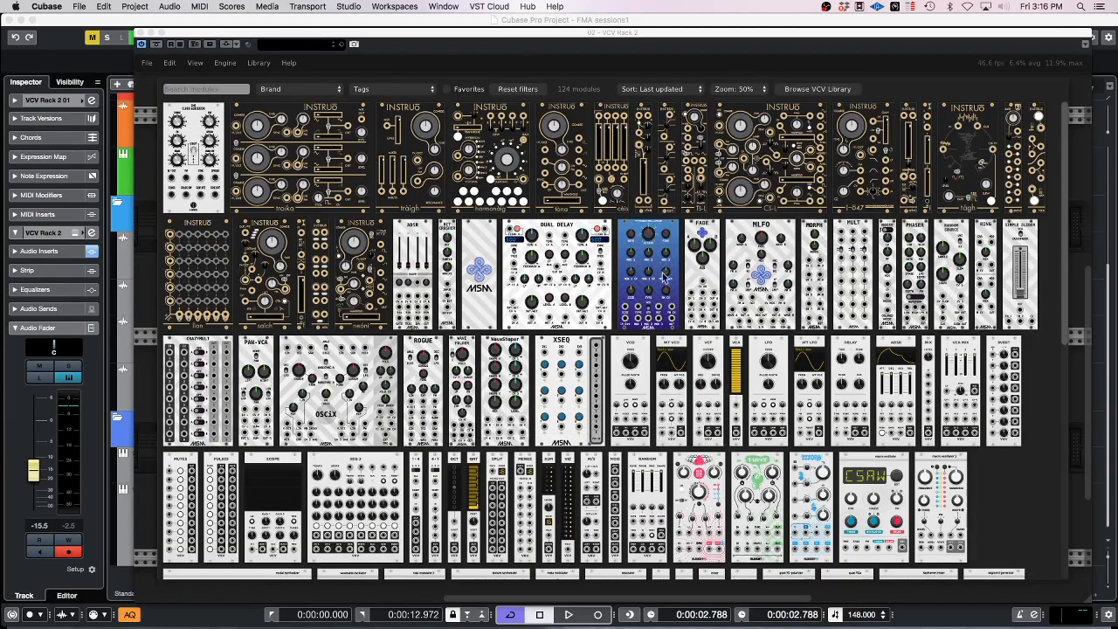
left_click(969, 158)
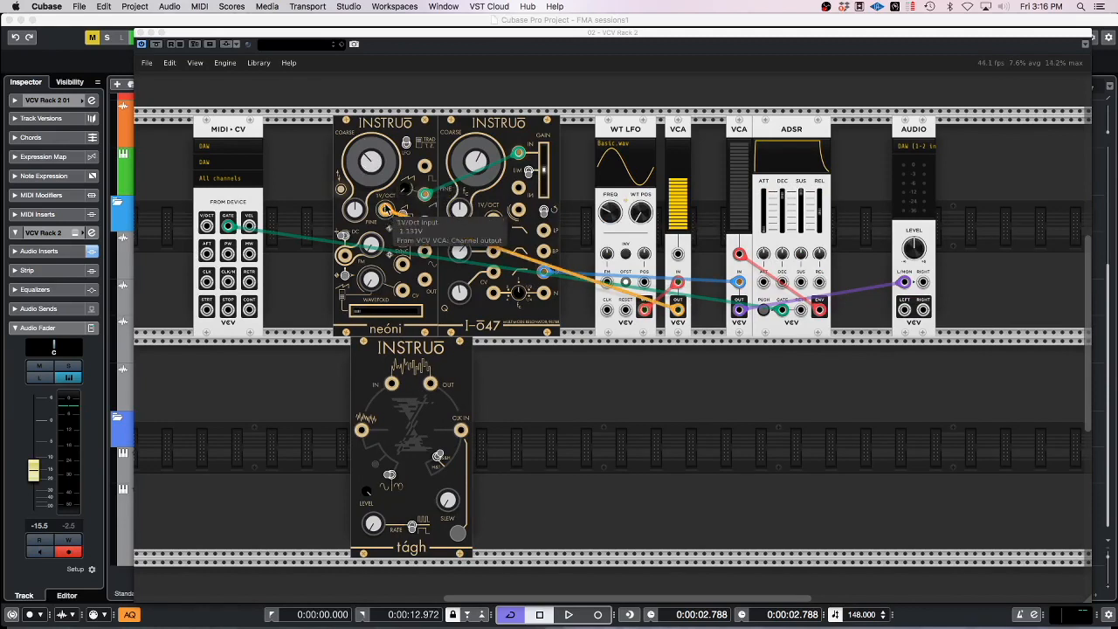
left_click_drag(389, 210, 490, 261)
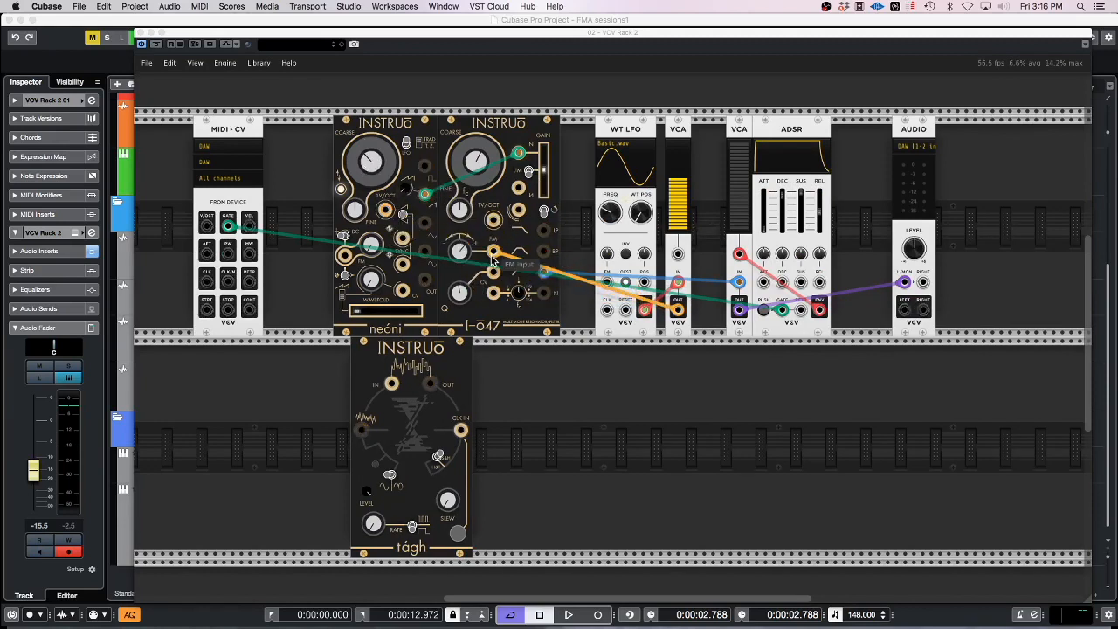
left_click_drag(491, 257, 385, 212)
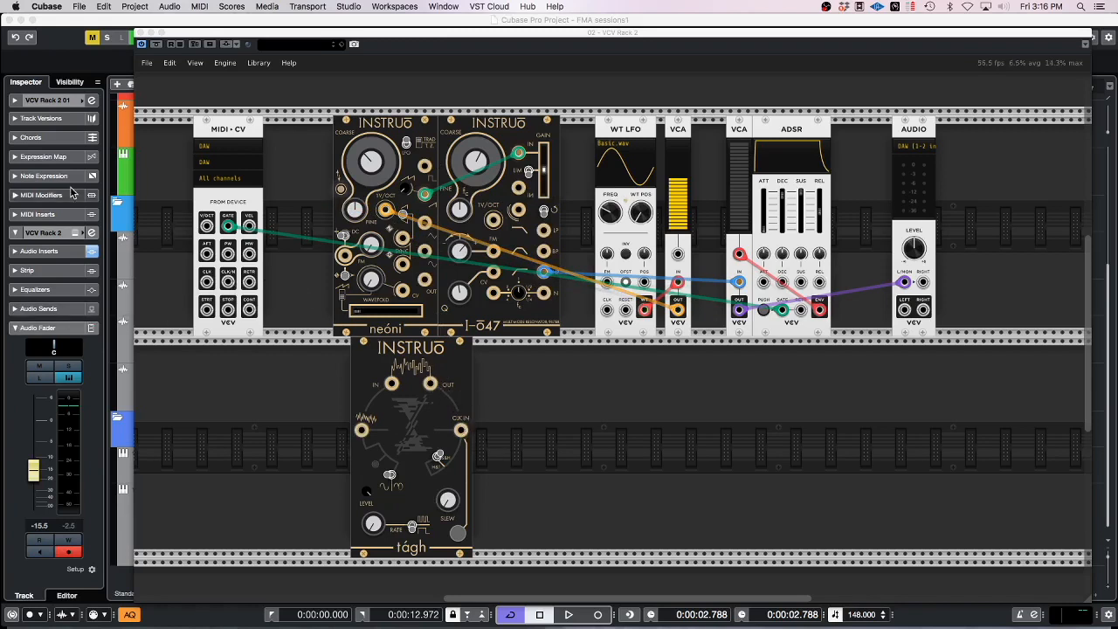
Step: Start playback in the Cubase project and solo the VCV Rack 2 01 track, moving the rack window aside and back
left_click_drag(208, 33, 351, 17)
left_click(196, 551)
key("space")
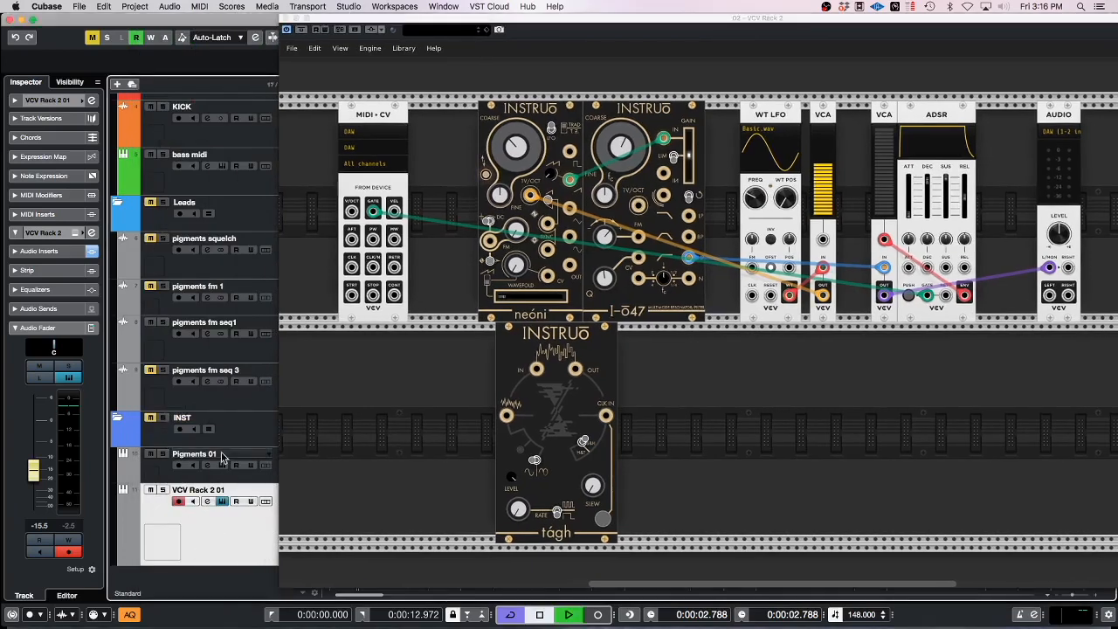
scroll(170, 411, "up", 1)
left_click(164, 500)
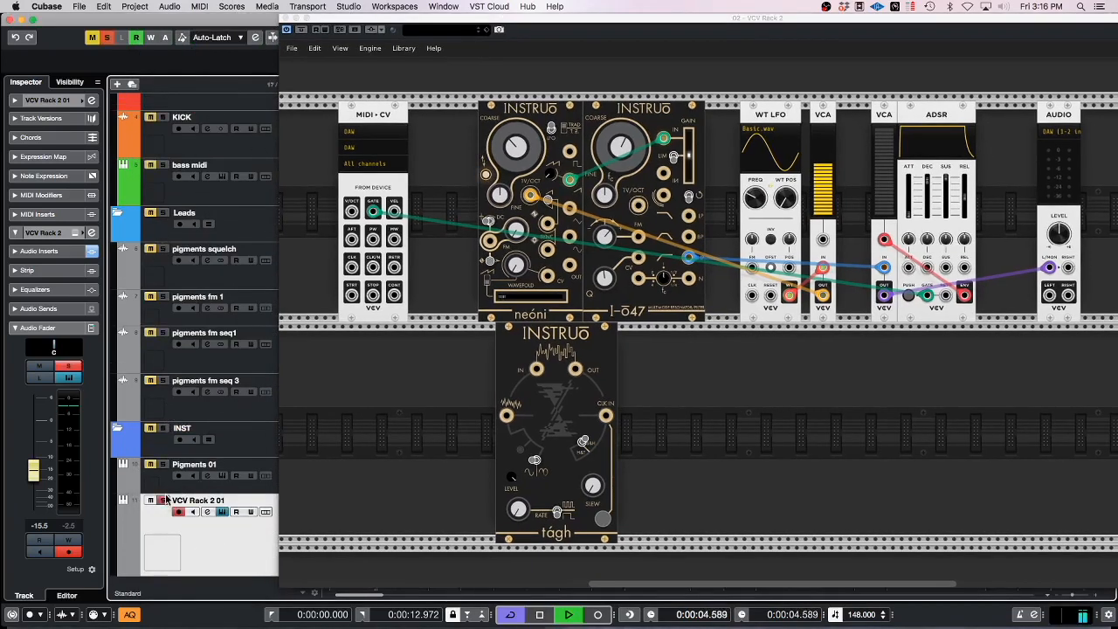
left_click_drag(441, 20, 267, 26)
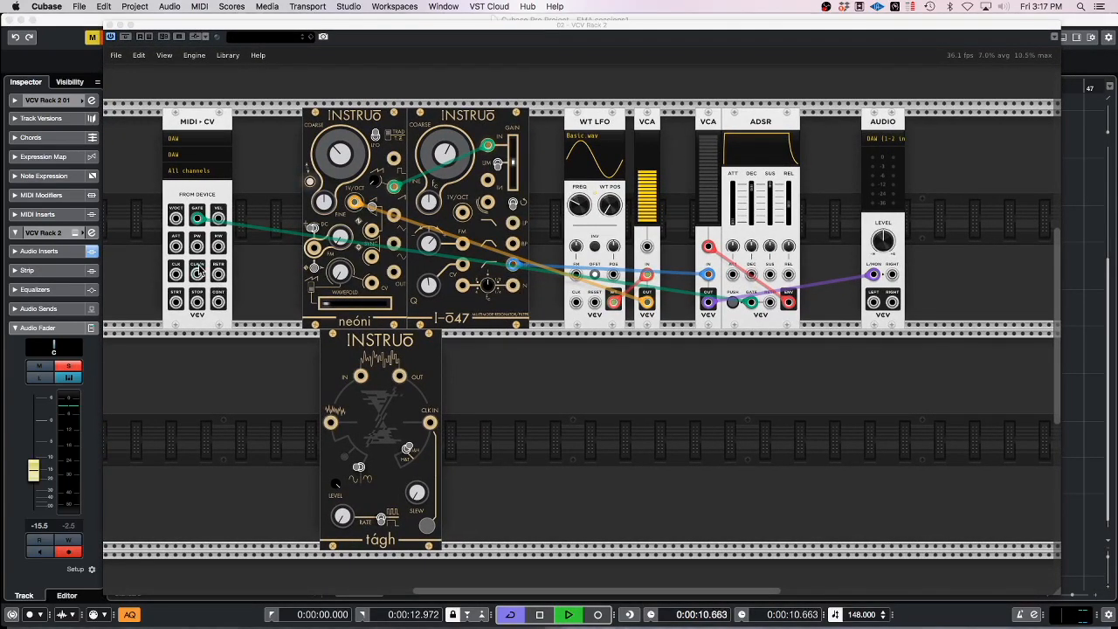
Step: Patch the MIDI-CV module's CLK/N output to the tágh's CLK IN
left_click_drag(199, 277, 361, 378)
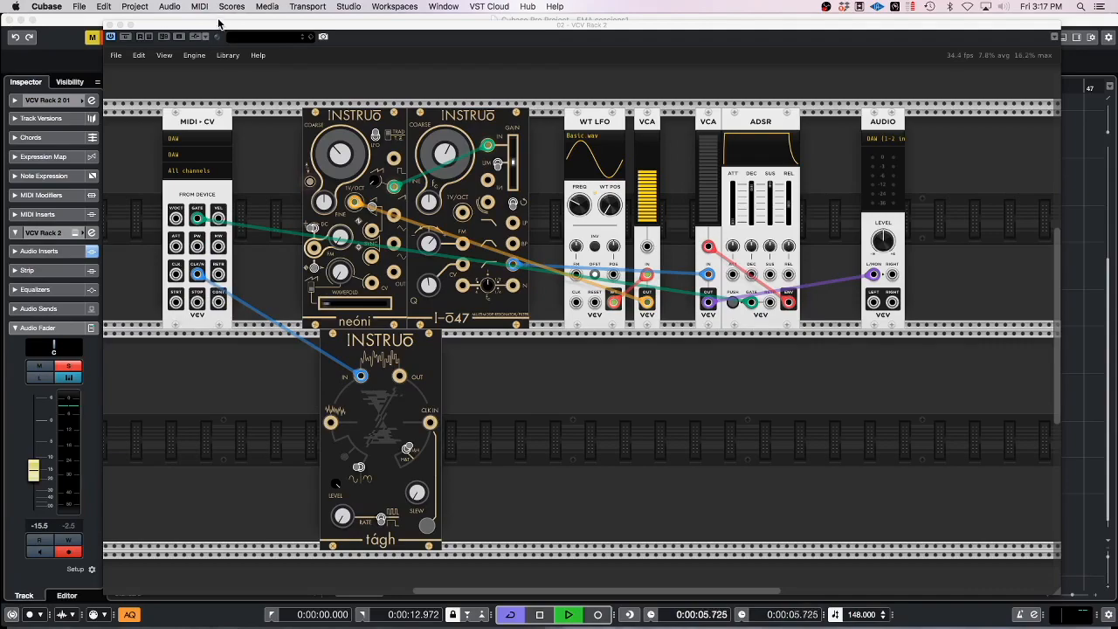
left_click_drag(218, 24, 245, 64)
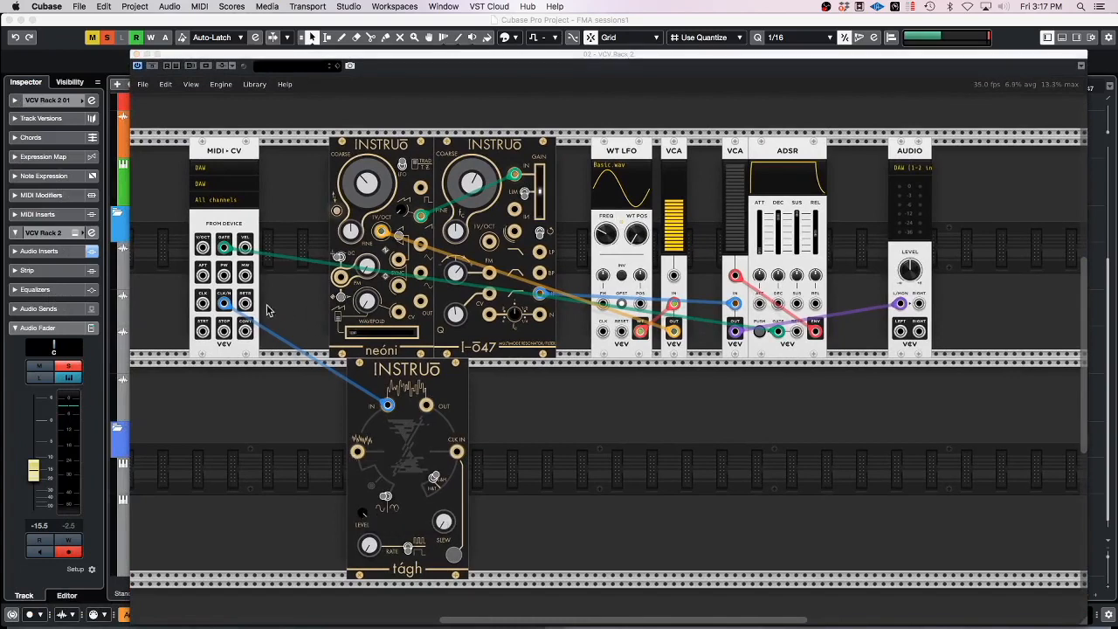
left_click_drag(225, 303, 203, 304)
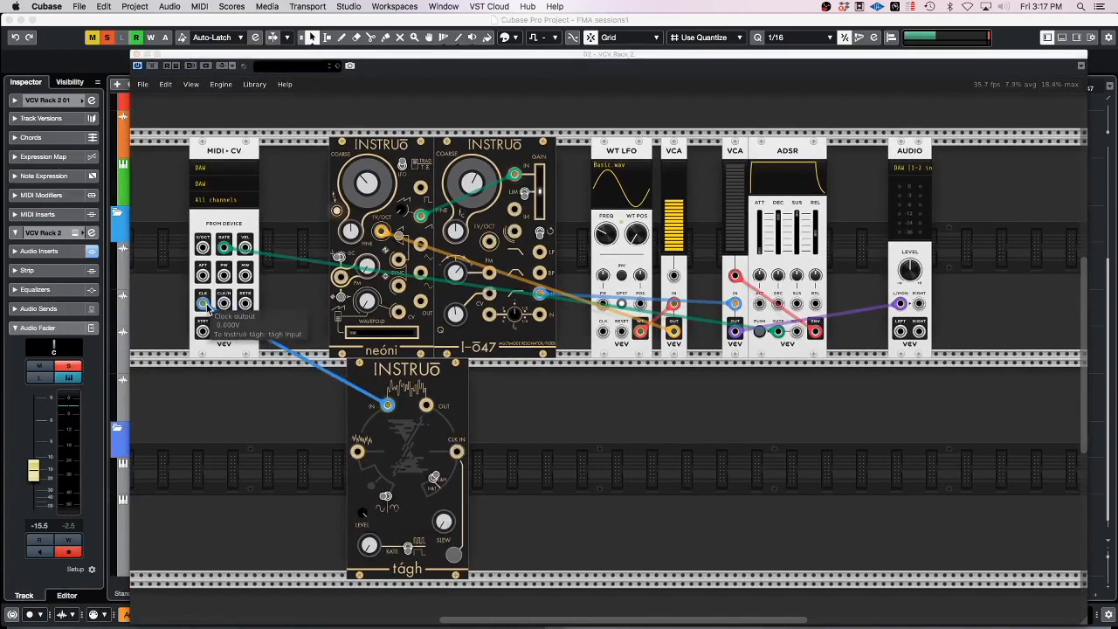
left_click_drag(203, 304, 224, 303)
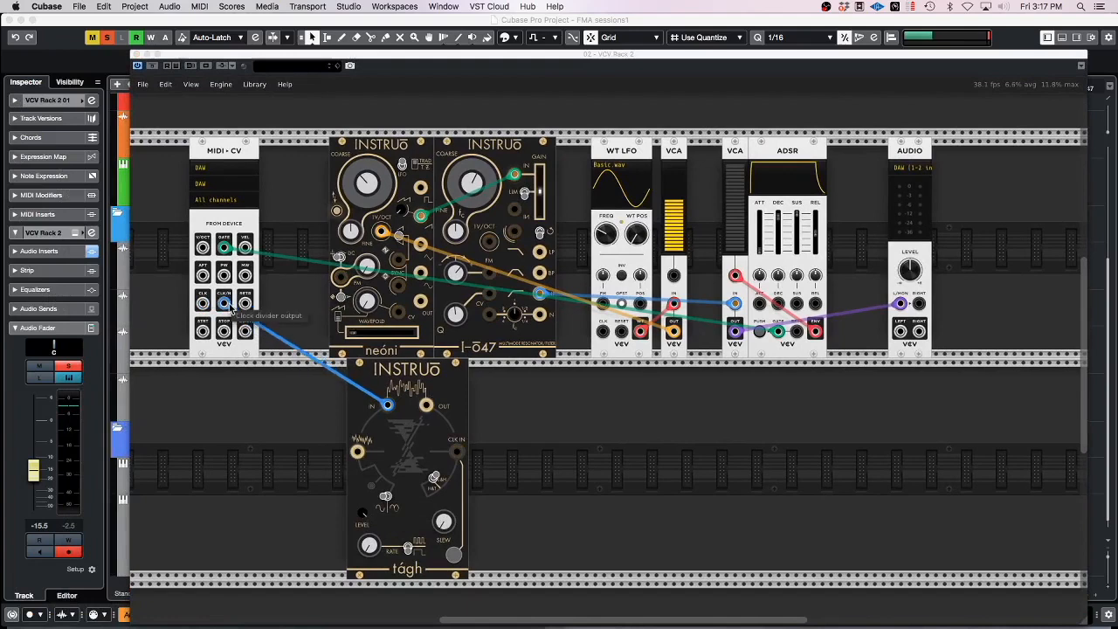
left_click_drag(393, 411, 456, 450)
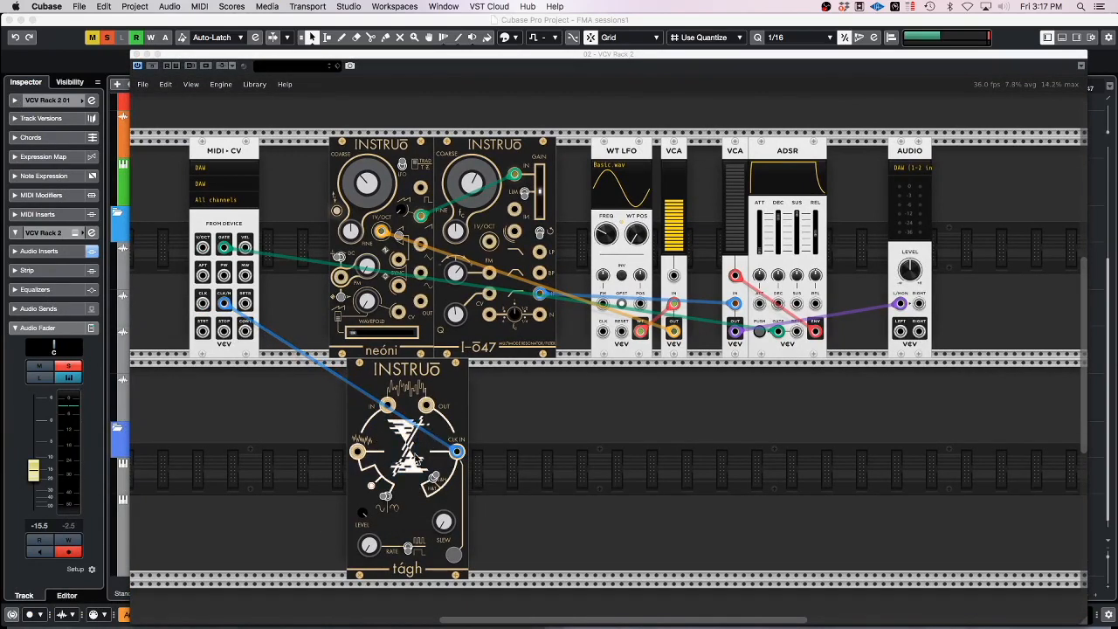
Step: Set the MIDI-CV module's CLK/N divider to 16th
right_click(225, 301)
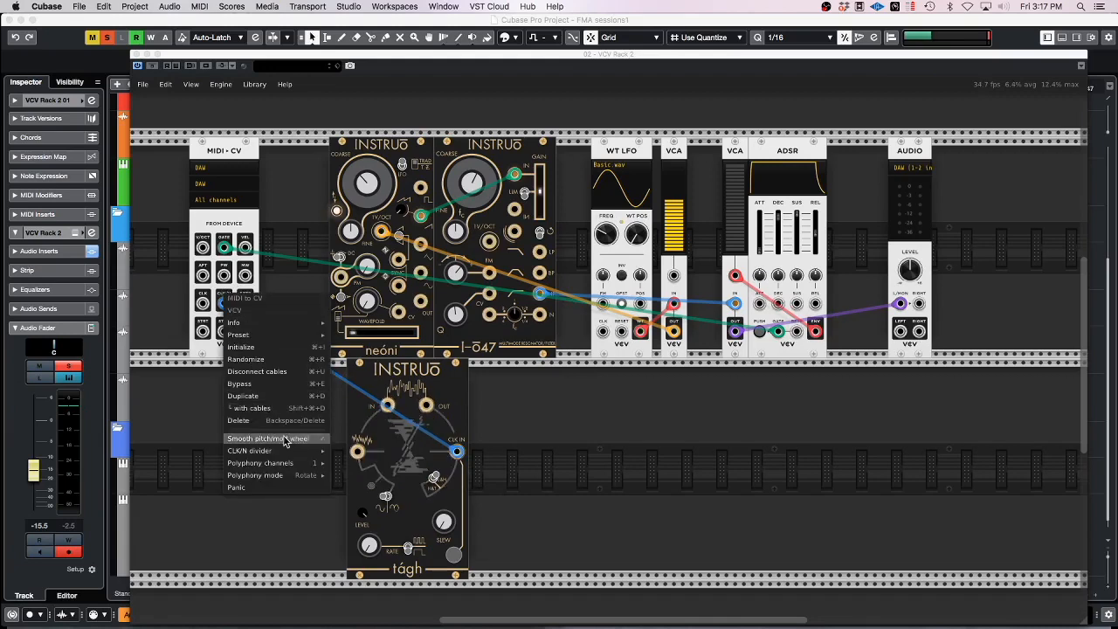
mouse_move(291, 454)
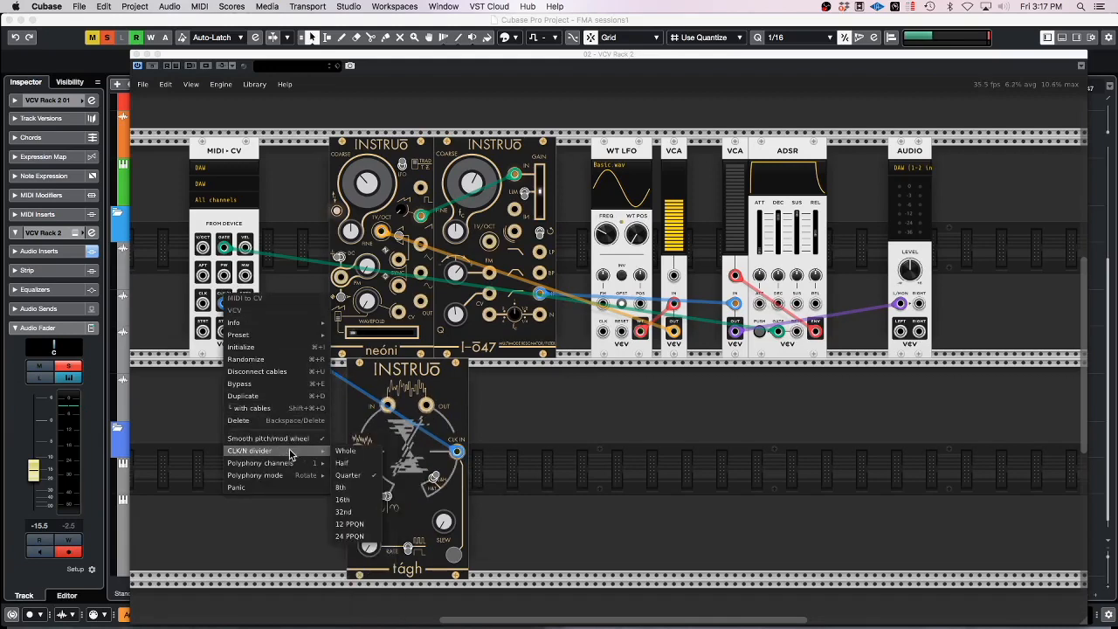
left_click(361, 502)
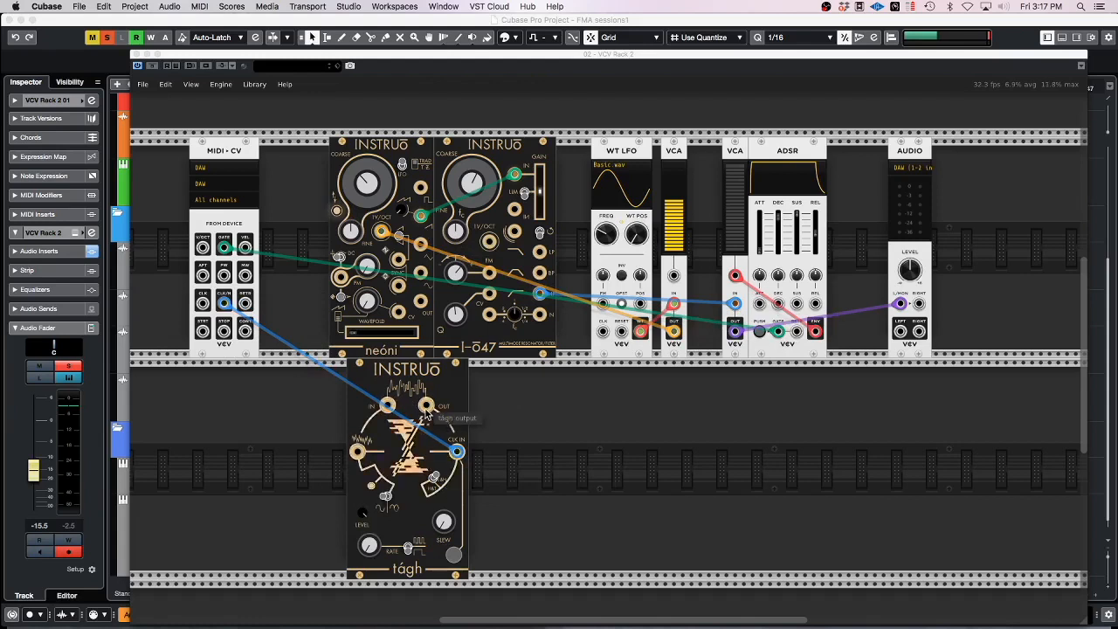
Step: Patch the tágh output into the I-ō47's FM input and tune the filter's coarse frequency and FM attenuverter for stepped random modulation
left_click_drag(426, 406, 489, 273)
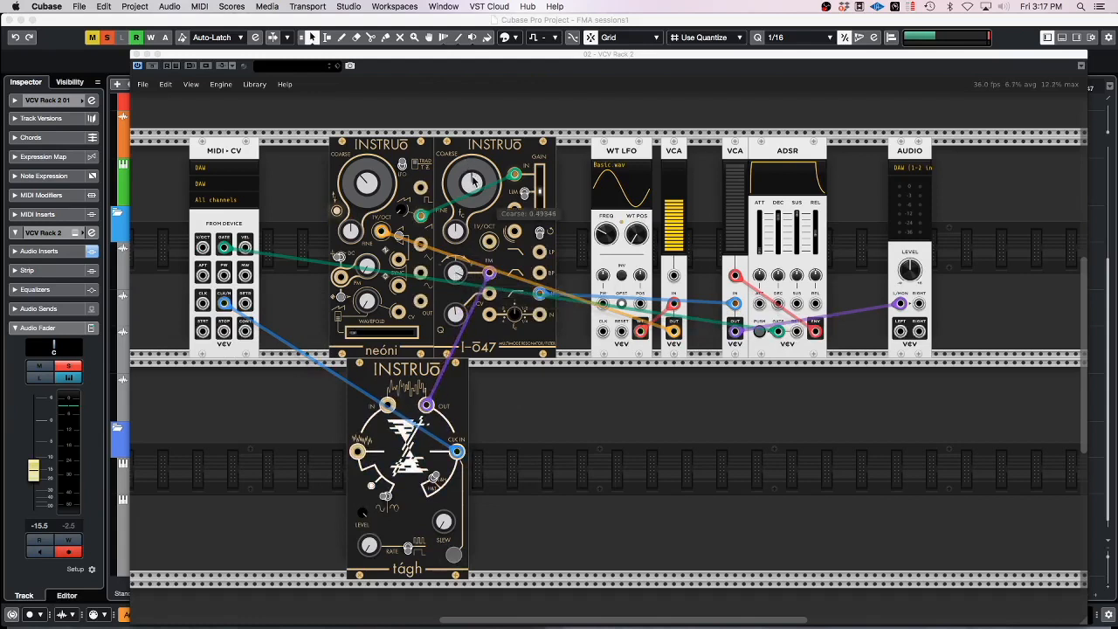
left_click_drag(471, 181, 471, 183)
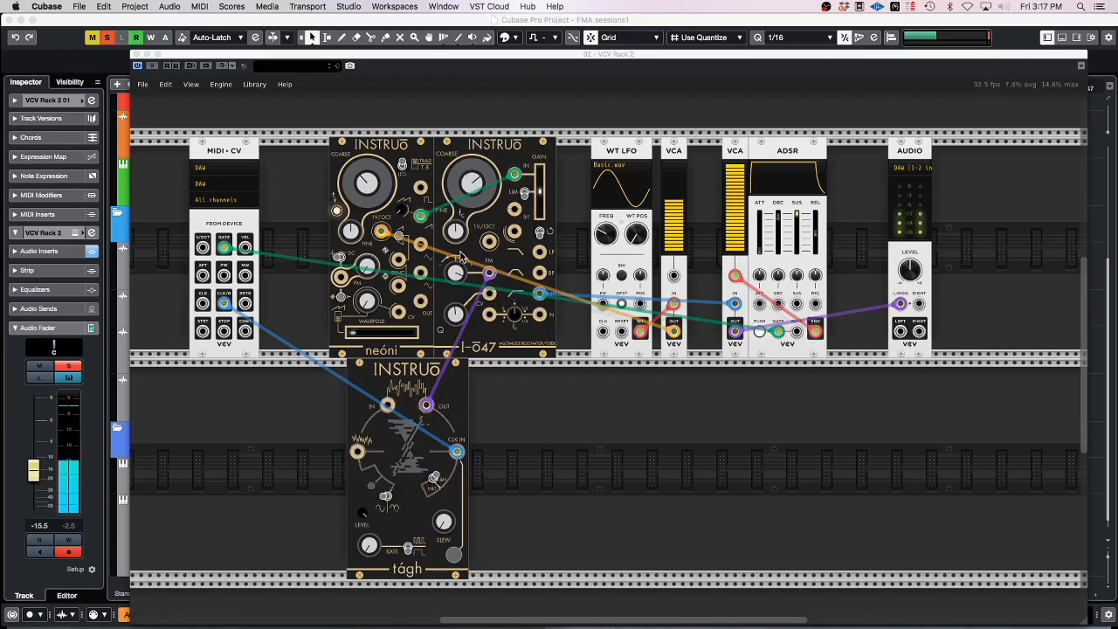
left_click_drag(454, 273, 455, 258)
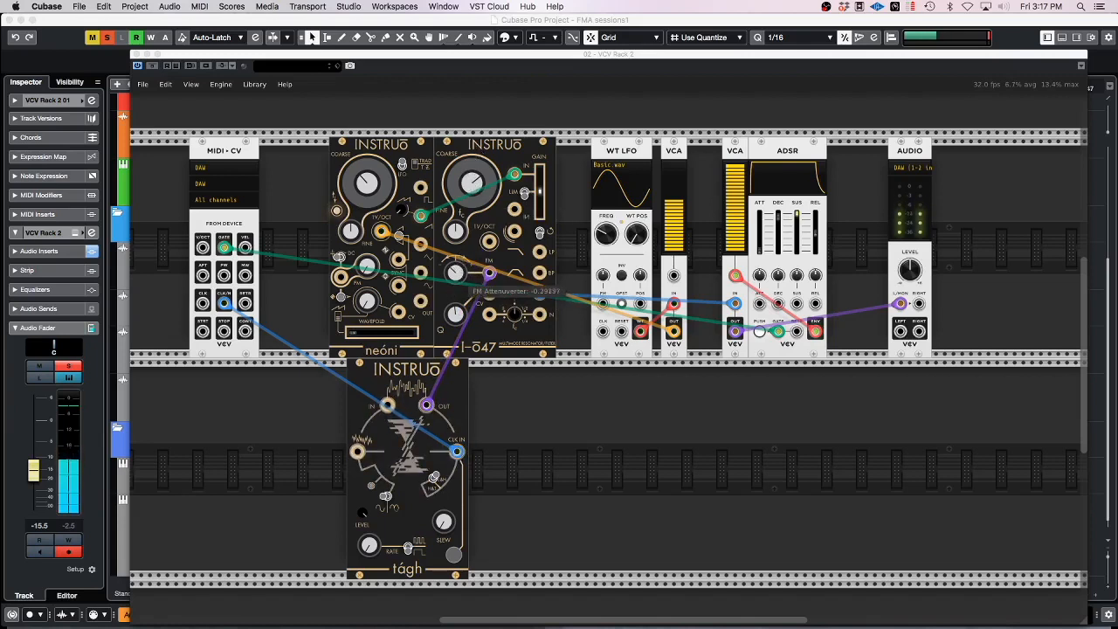
left_click_drag(464, 179, 470, 176)
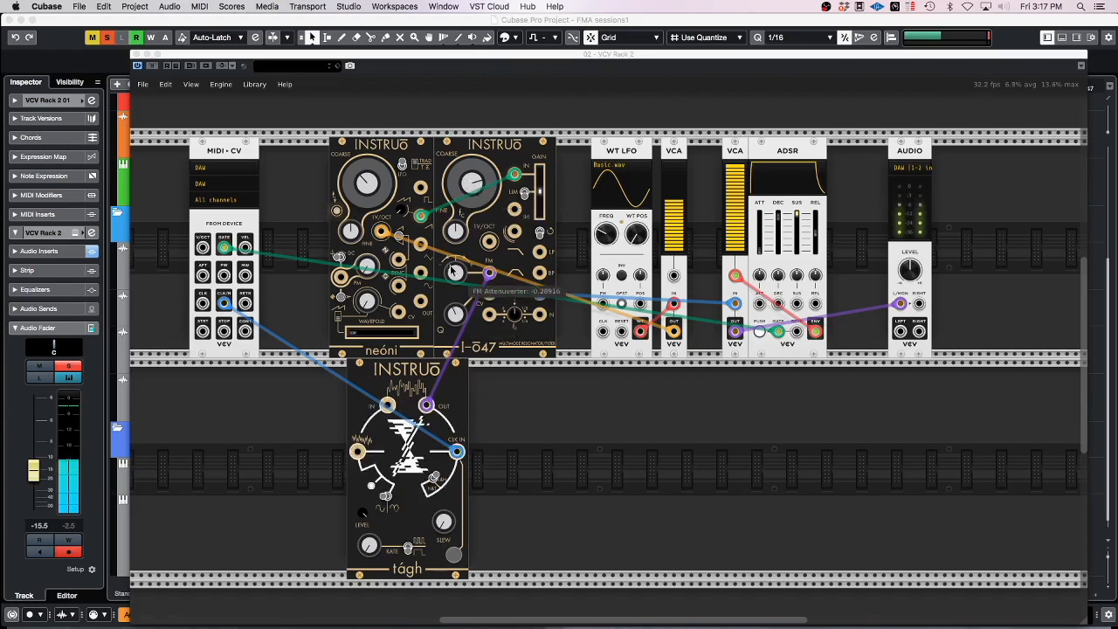
left_click_drag(453, 271, 453, 277)
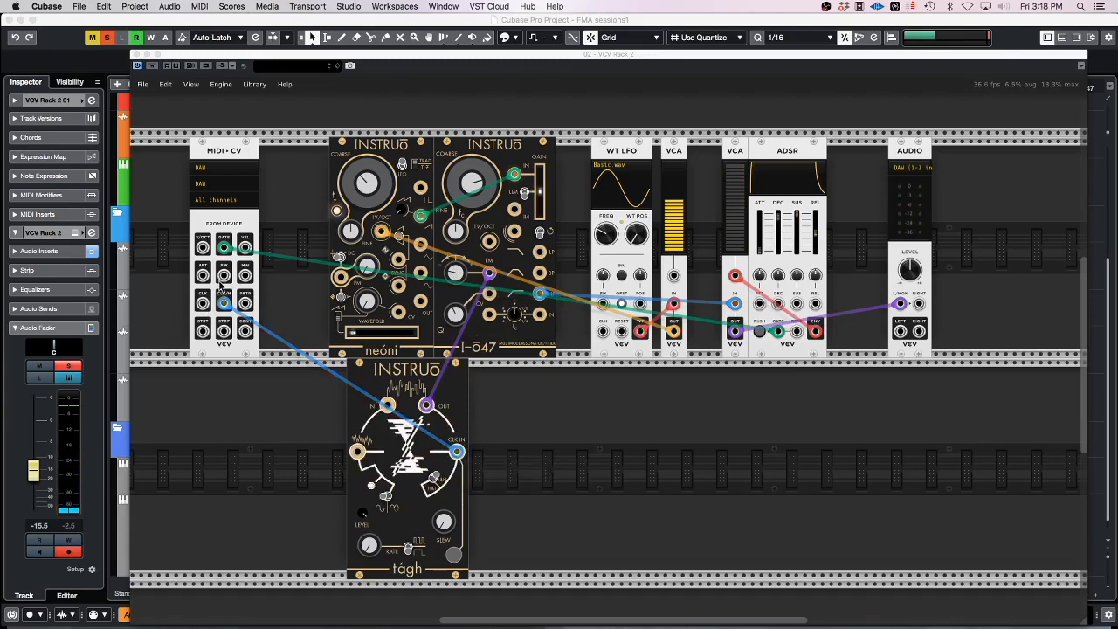
Step: Review the MIDI-CV module's CLK/N divider setting and try feeding the tágh's clock input from the CLK output instead of CLK/N
right_click(225, 299)
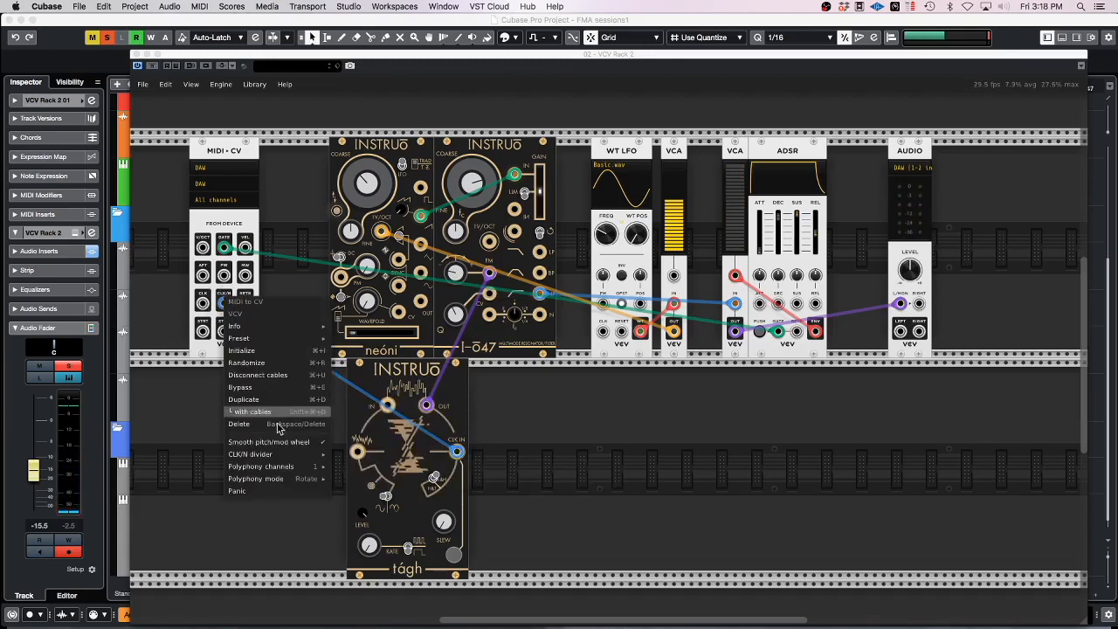
mouse_move(284, 461)
left_click(358, 492)
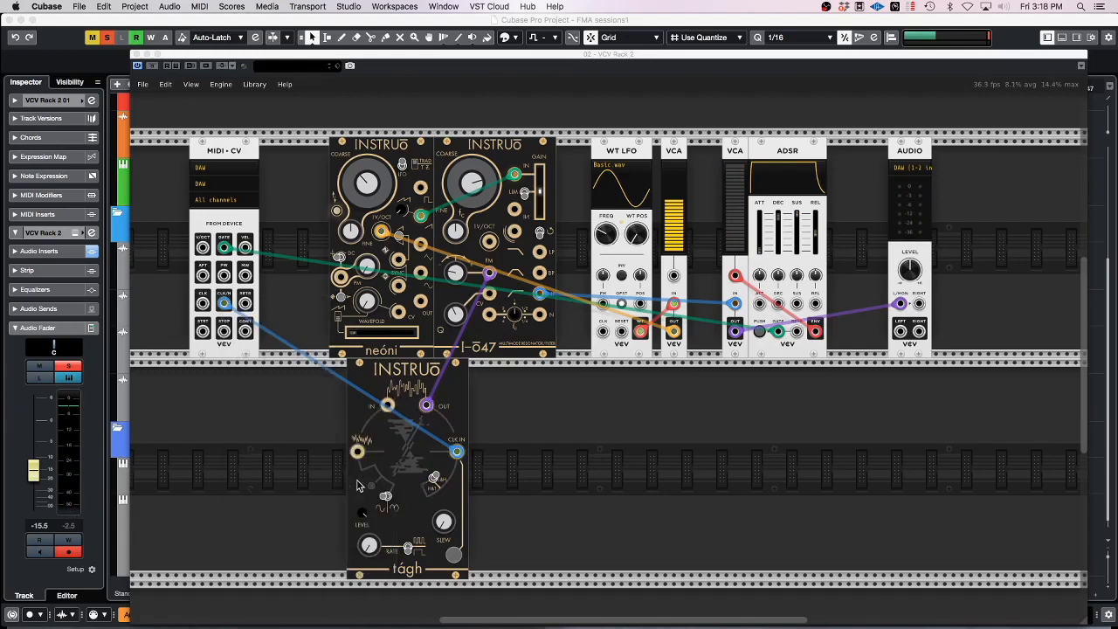
left_click_drag(224, 303, 202, 303)
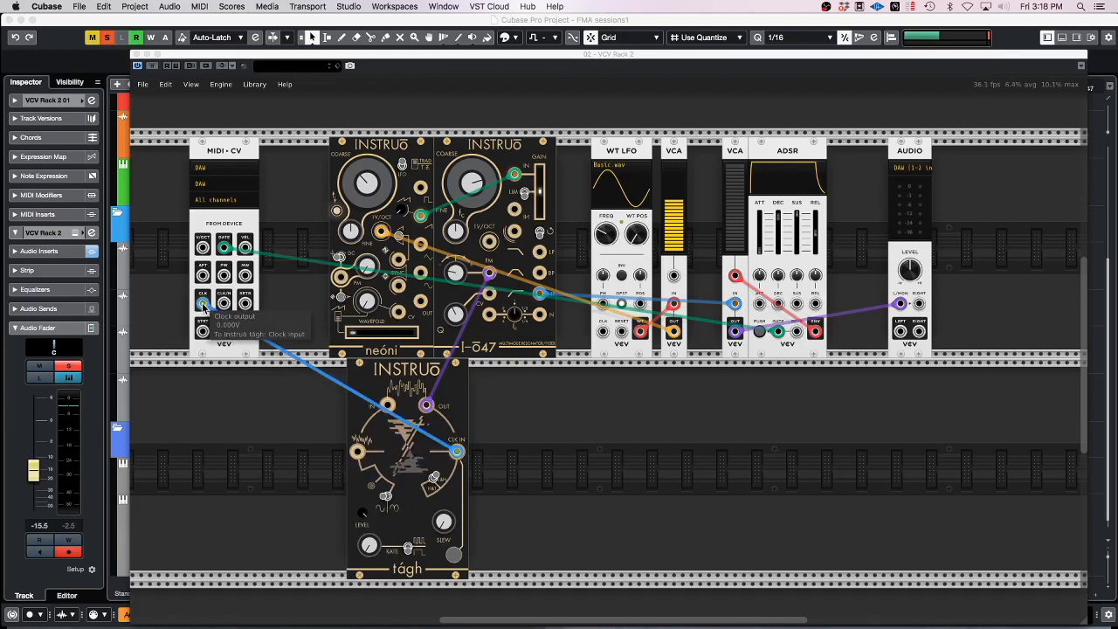
left_click_drag(203, 303, 224, 303)
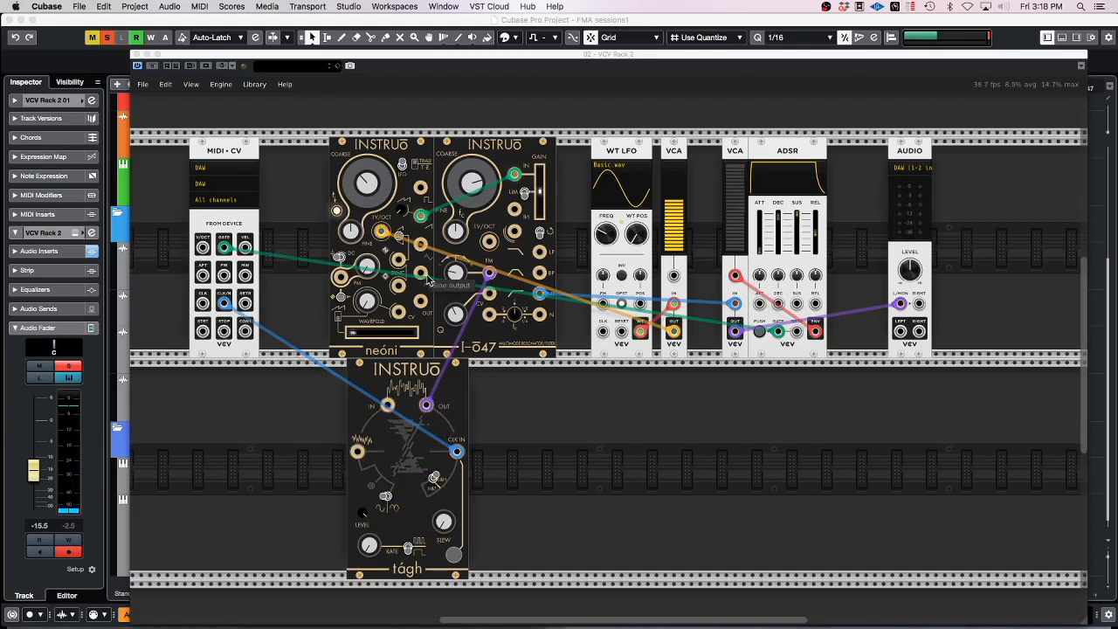
mouse_move(743, 177)
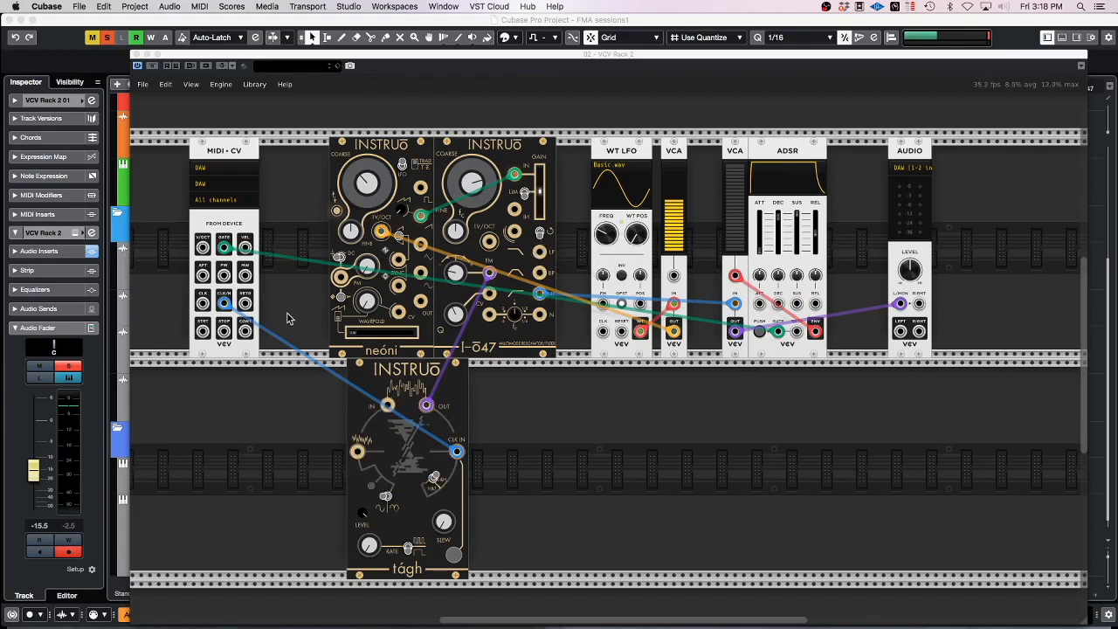
Step: Open the recent patch "Neoni Saw FM 2", discarding the current unsaved patch
left_click(141, 85)
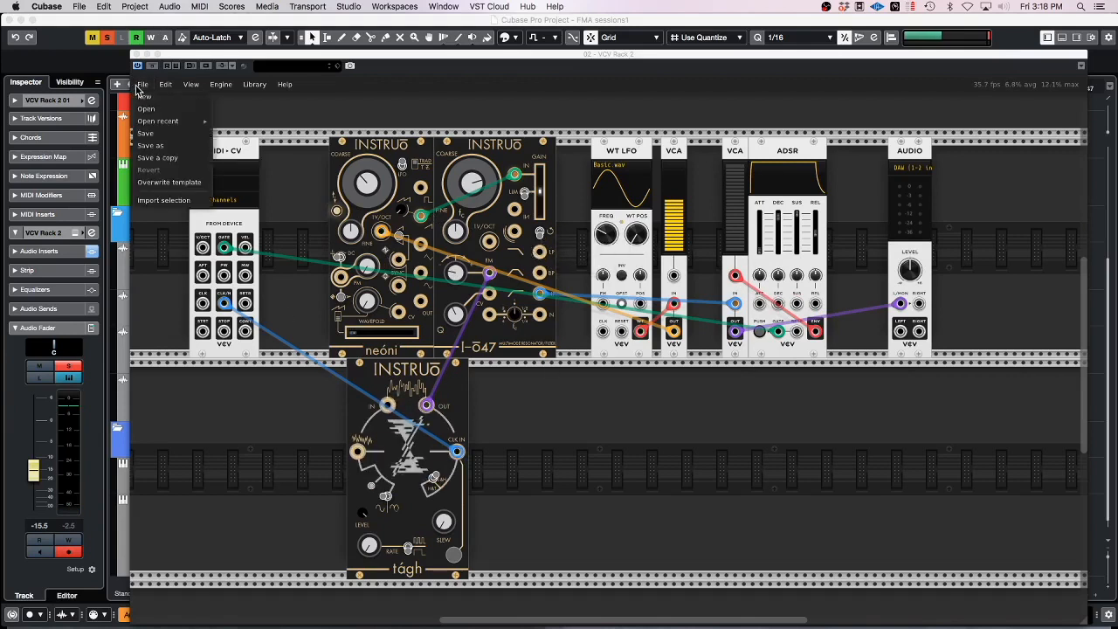
mouse_move(162, 121)
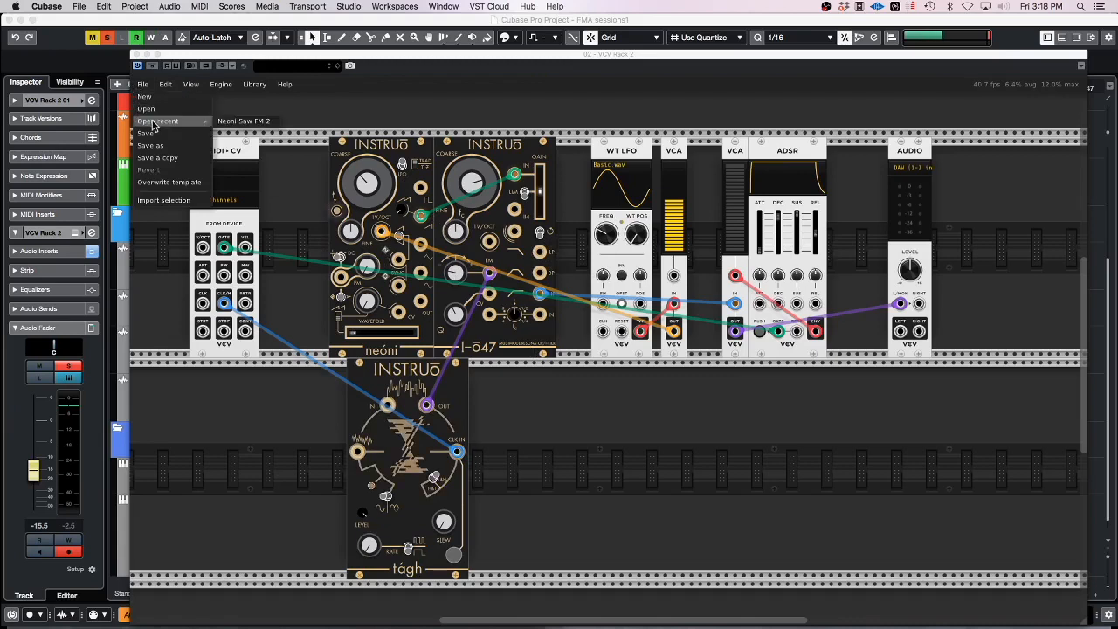
left_click(262, 122)
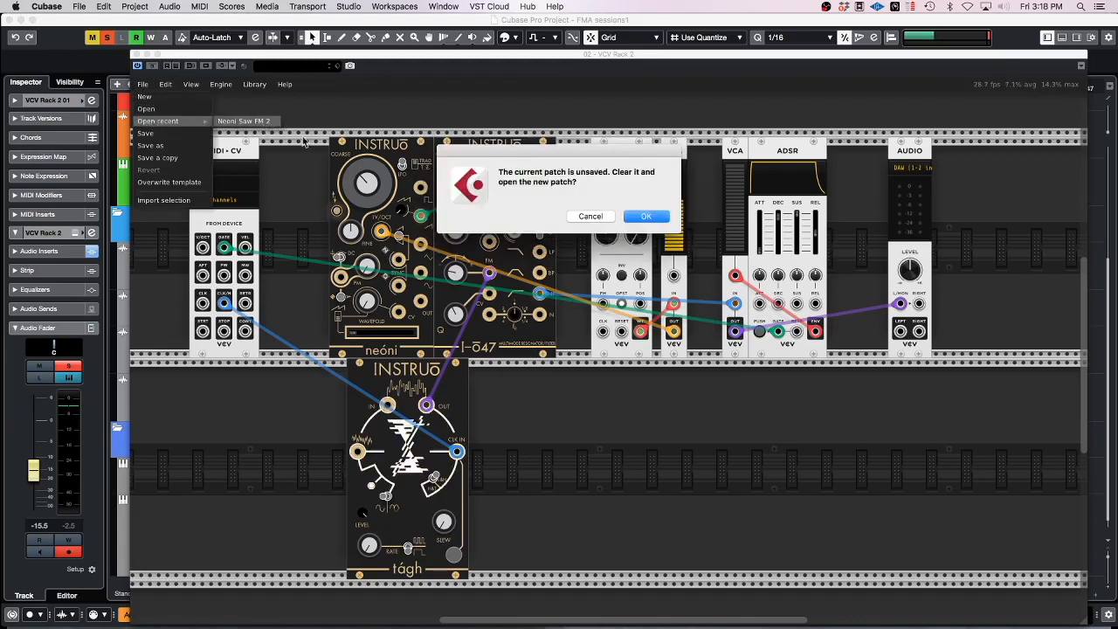
left_click(647, 217)
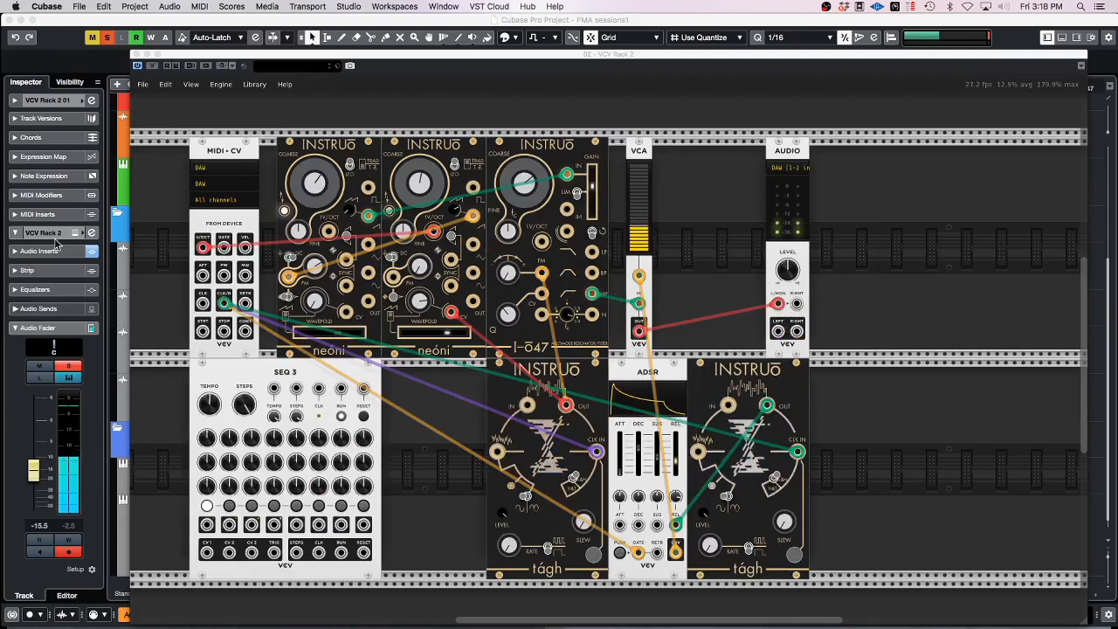
Step: Move the rack window up to reveal the transport and delete the SEQ 3 module from the patch
mouse_move(192, 56)
left_mouse_down()
mouse_move(724, 207)
mouse_move(257, 54)
mouse_move(181, 43)
left_mouse_up()
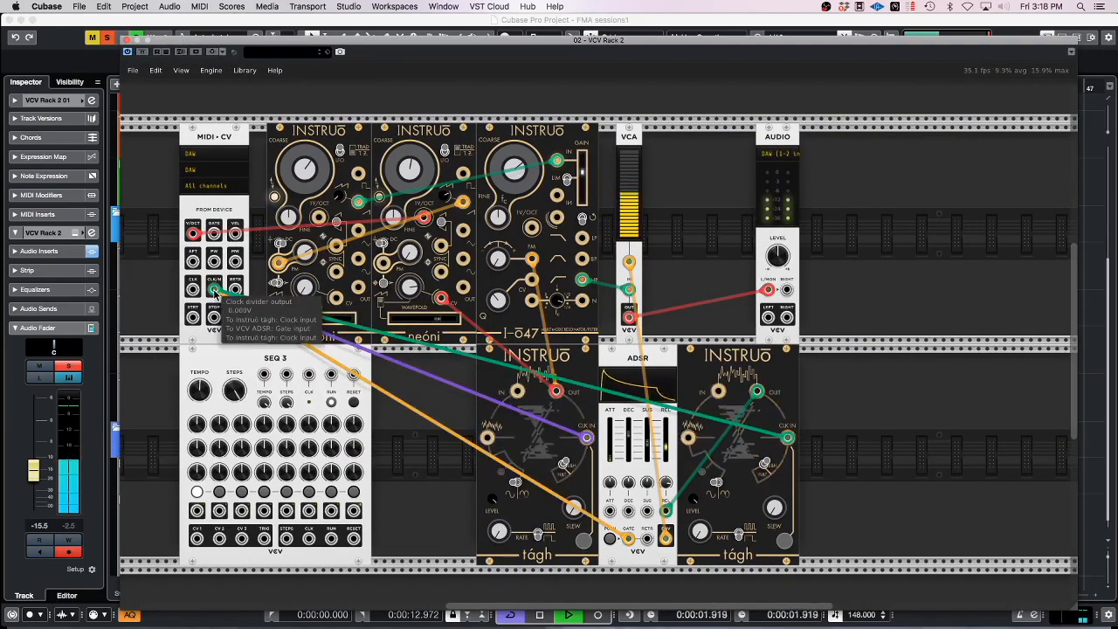
right_click(247, 385)
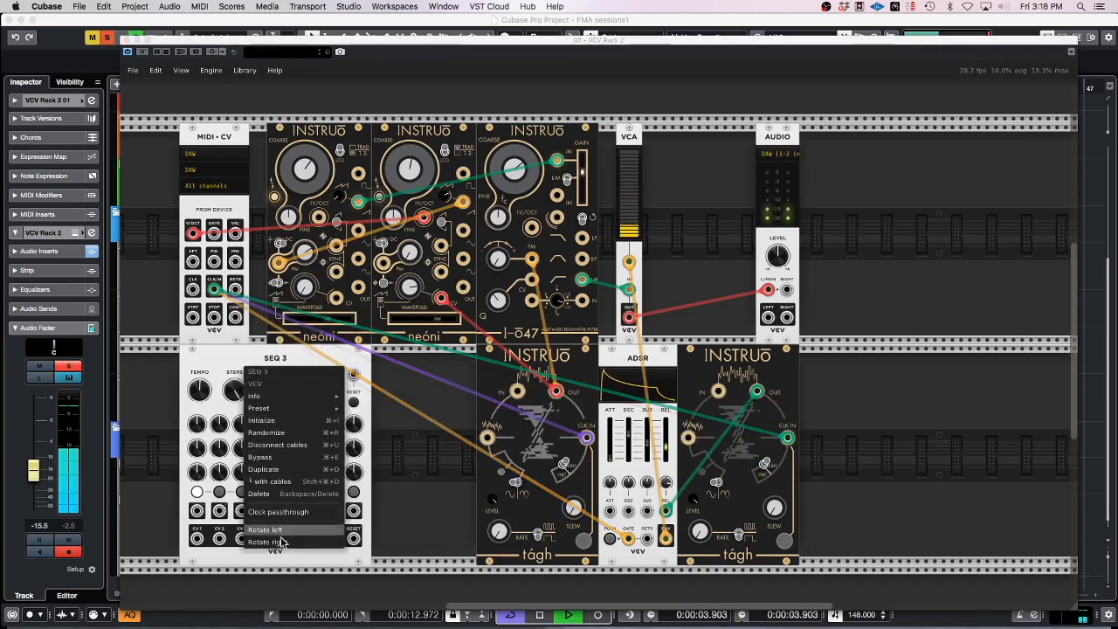
left_click(273, 497)
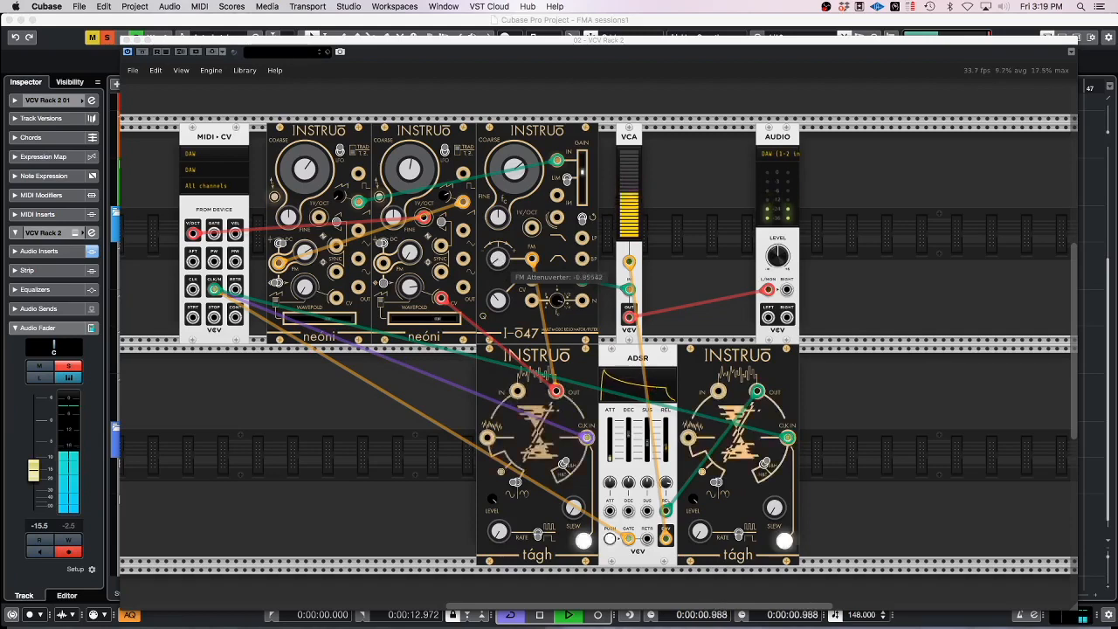
Step: Sweep the I-ō47 filter's coarse frequency through its range and raise the VCV Rack 2 01 track's volume to -9.57
left_click_drag(520, 171, 519, 297)
left_click_drag(523, 173, 522, 79)
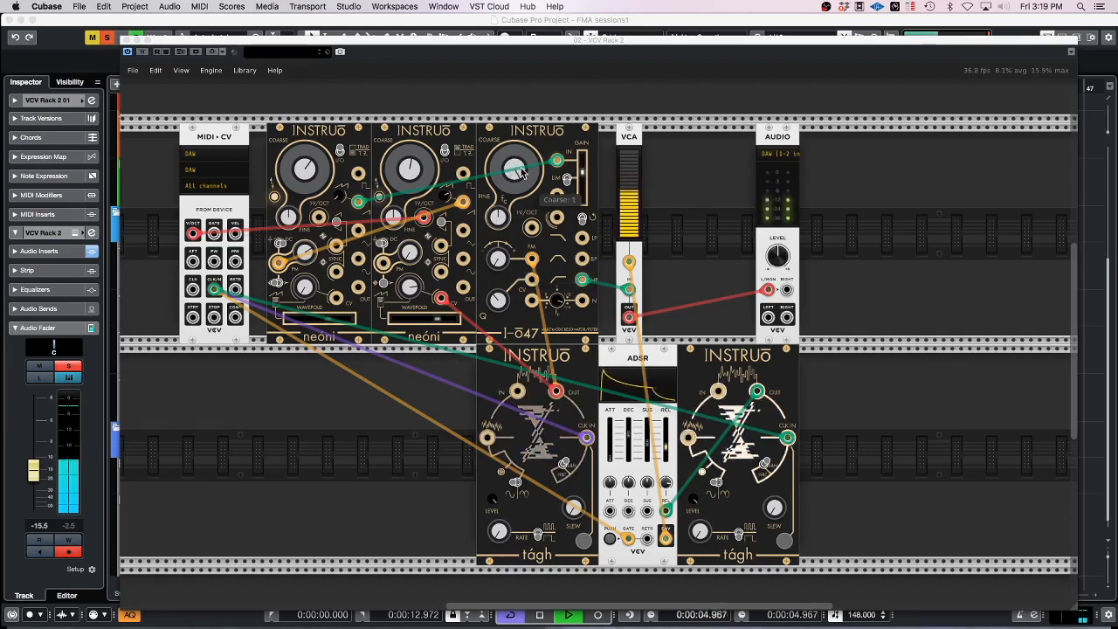
left_click_drag(518, 166, 518, 188)
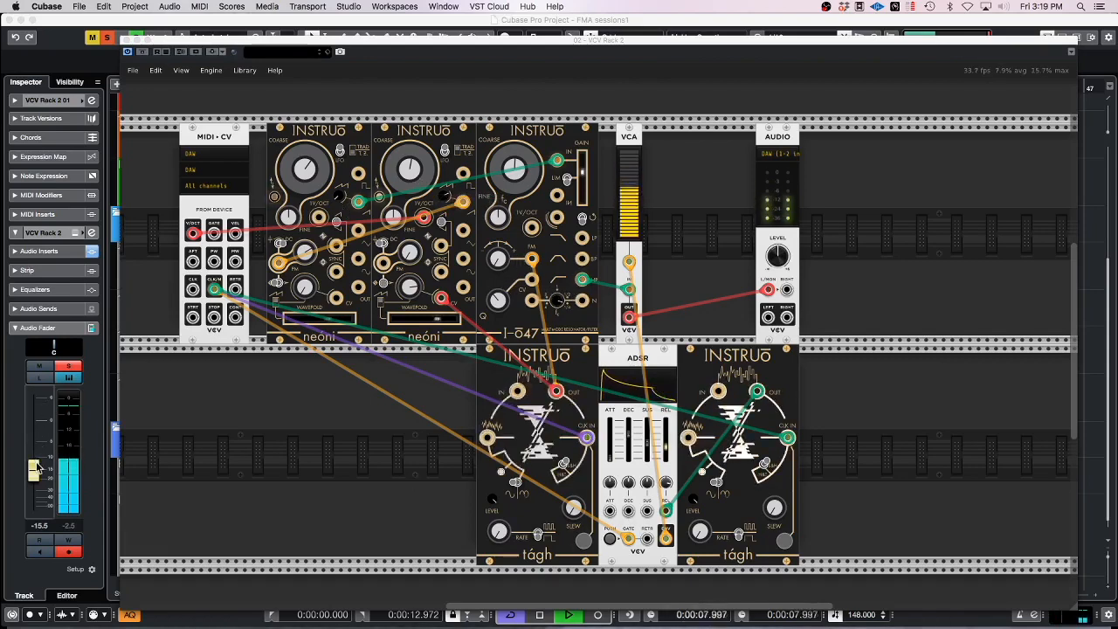
left_click_drag(35, 469, 35, 454)
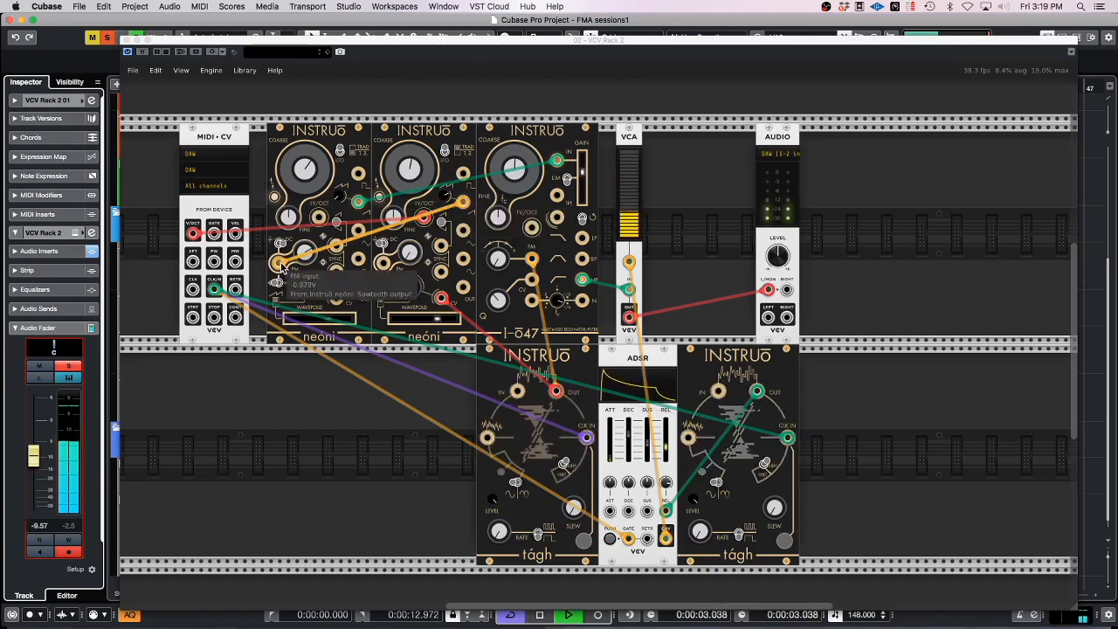
Step: Adjust the first neóni's FM amount and fine-tune the coarse frequency of both neóni oscillators to shape the FM tone
mouse_move(306, 249)
left_mouse_down()
mouse_move(306, 265)
mouse_move(306, 253)
left_mouse_up()
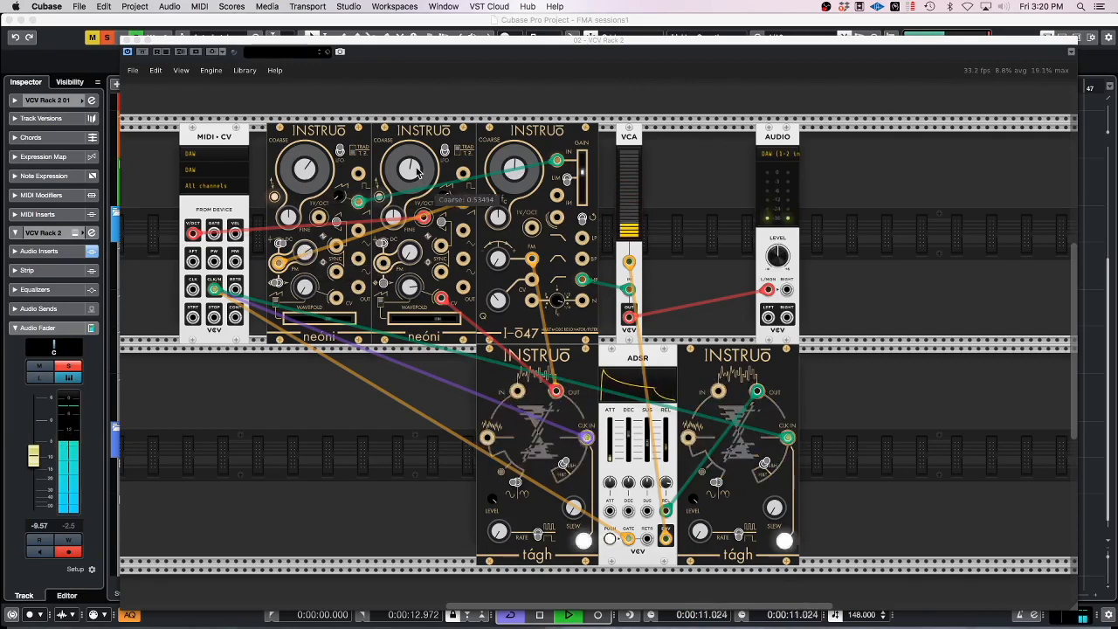
left_click_drag(410, 167, 409, 166)
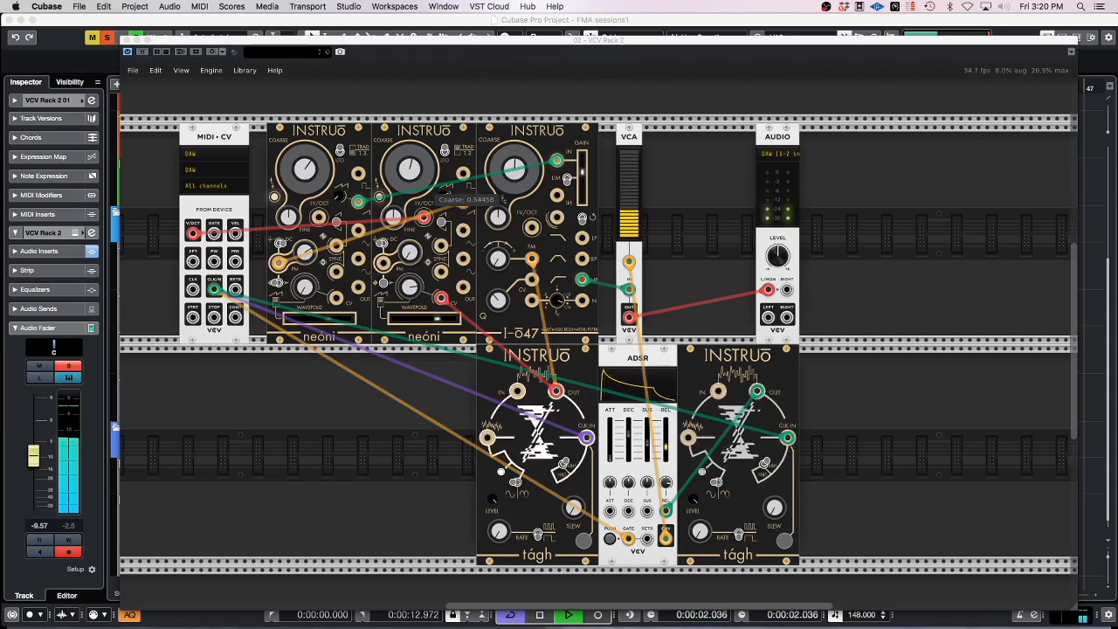
left_click_drag(410, 170, 410, 173)
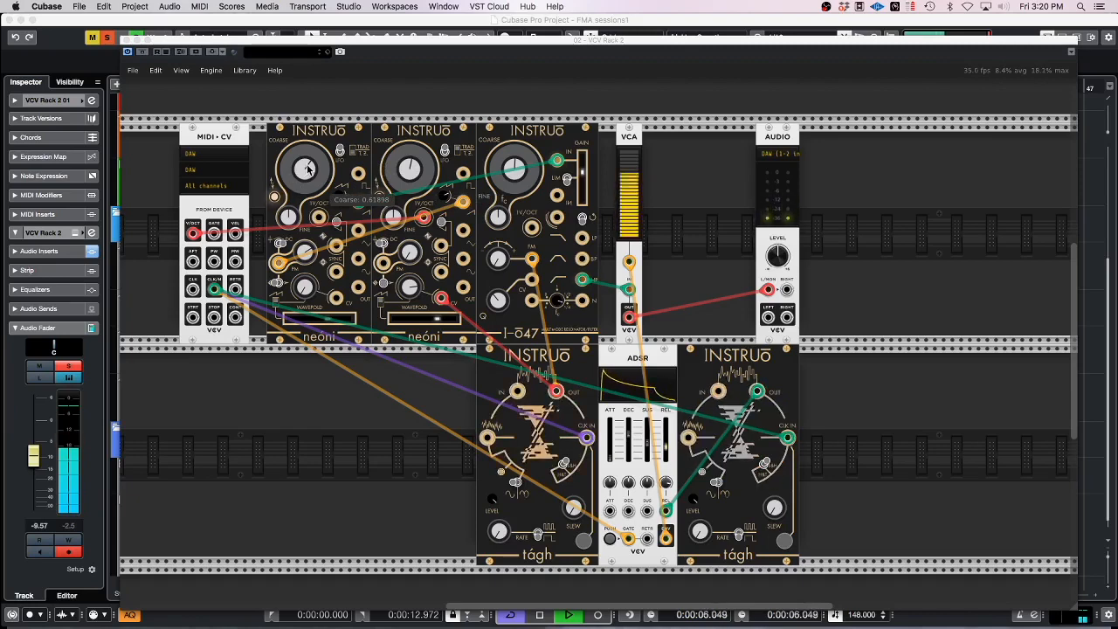
mouse_move(306, 169)
left_mouse_down()
mouse_move(306, 209)
mouse_move(304, 154)
left_mouse_up()
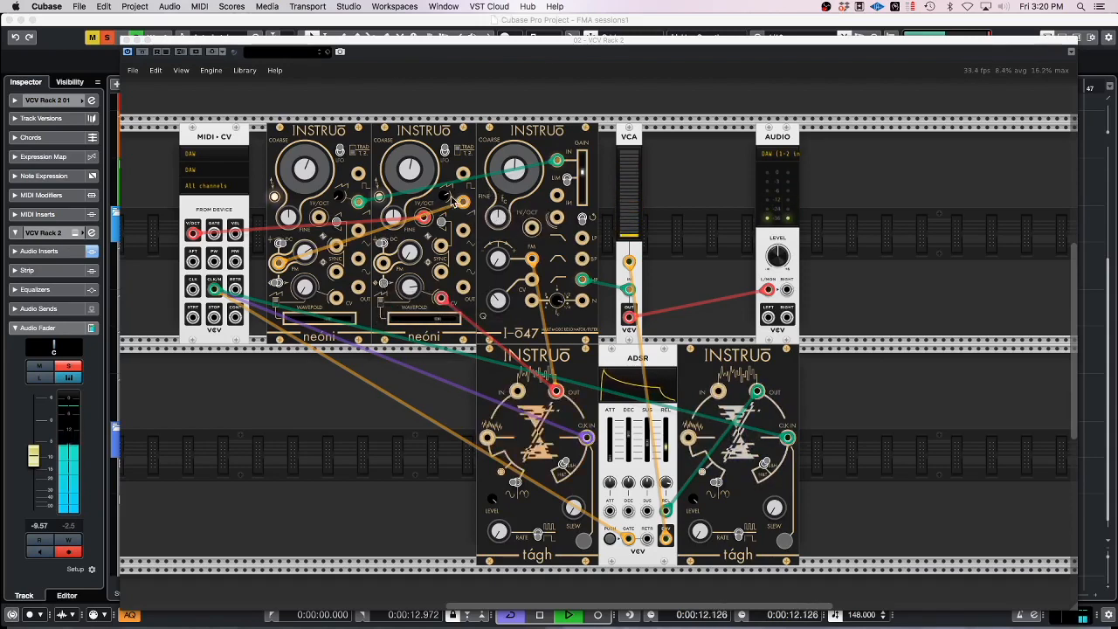
Step: Shorten the ADSR module's release to about 15.5 ms
mouse_move(446, 193)
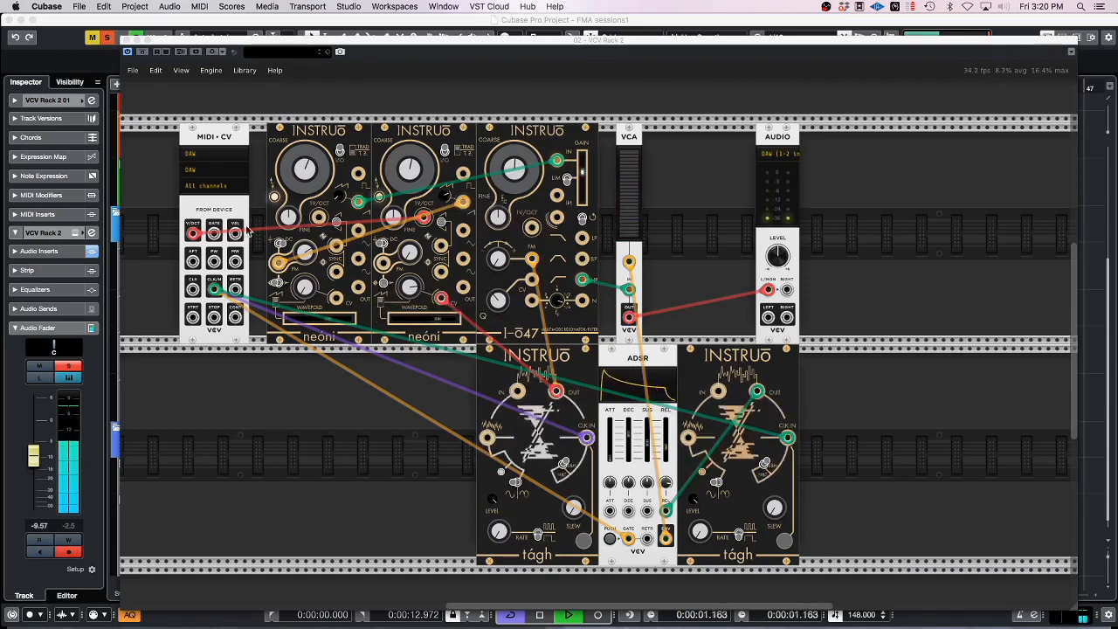
mouse_move(339, 197)
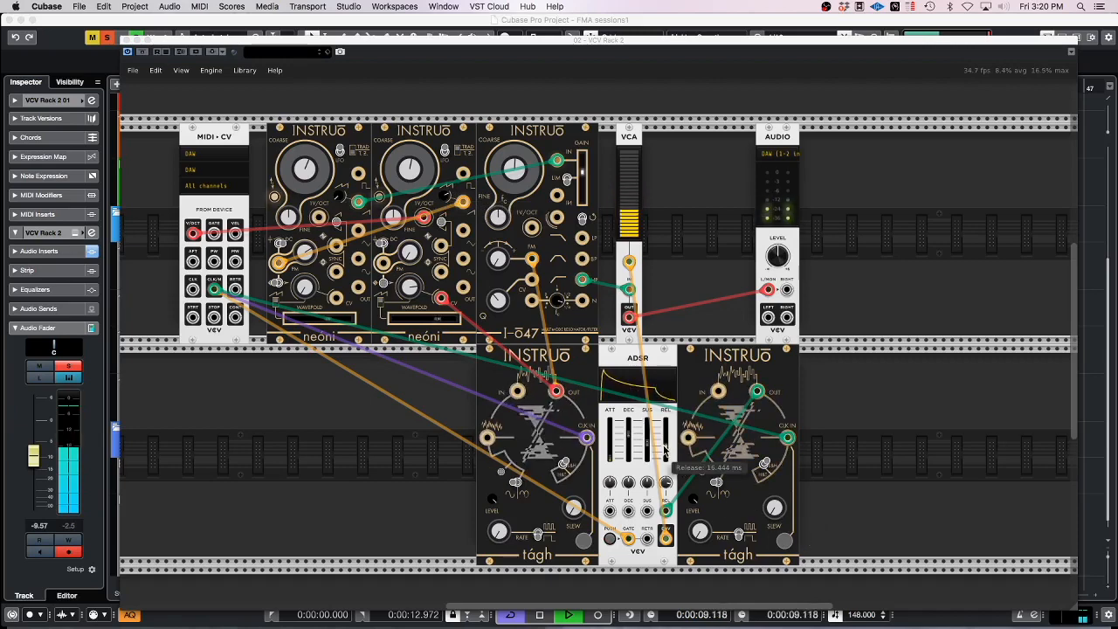
mouse_move(666, 445)
left_mouse_down()
mouse_move(665, 432)
mouse_move(666, 450)
left_mouse_up()
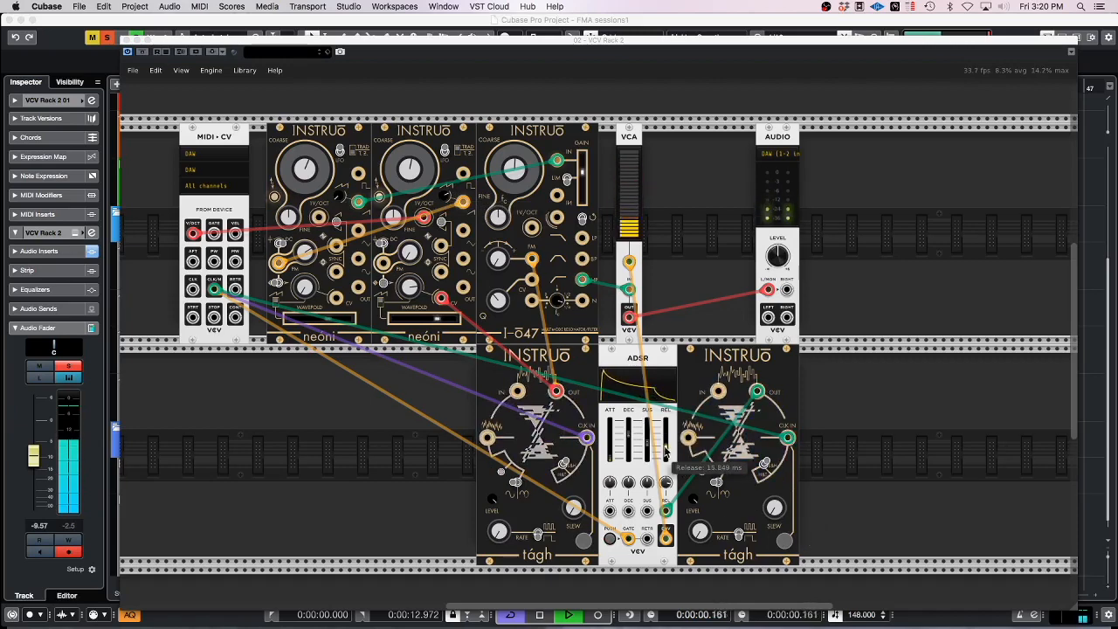
Step: Close the rack window and solo the KICK BASS group with its kick and bass tracks alongside the synth
left_click(127, 40)
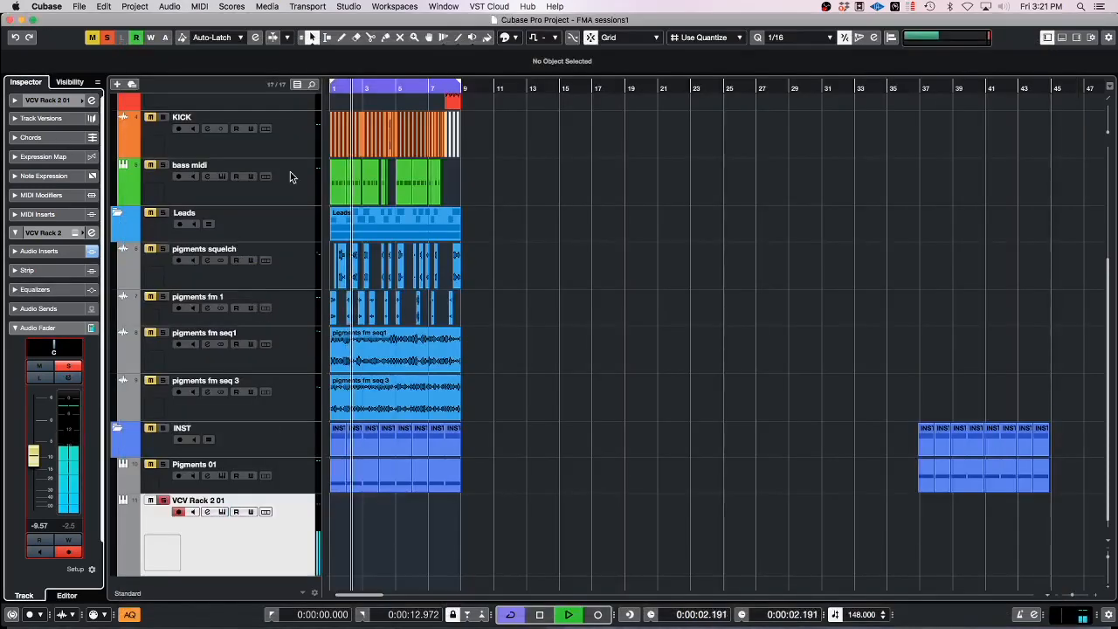
left_click(44, 234)
left_click(47, 235)
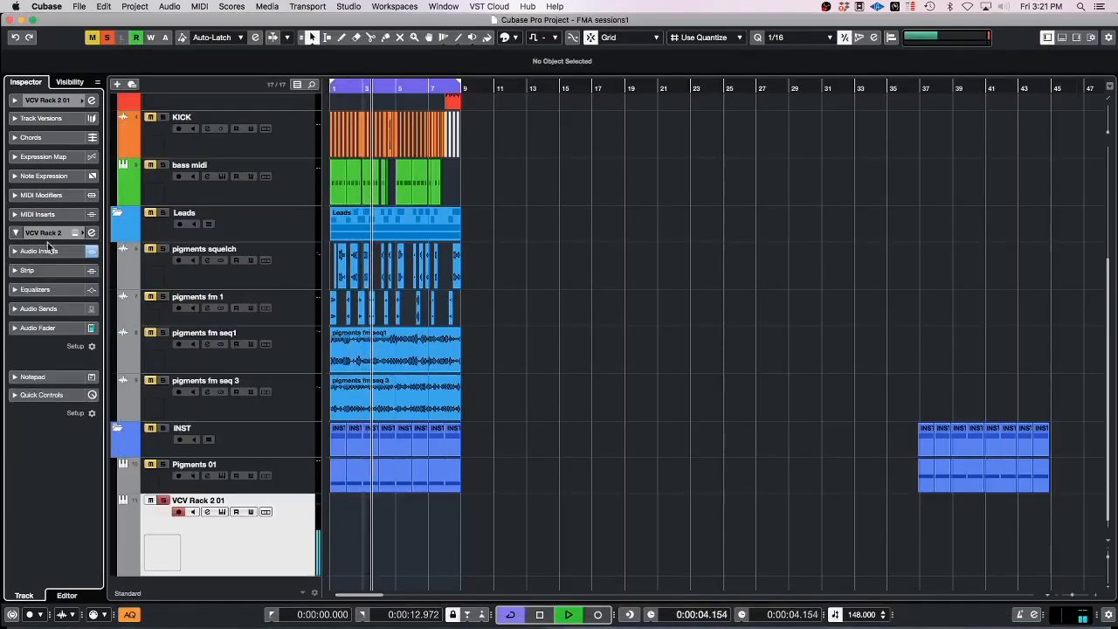
left_click(47, 252)
left_click(48, 252)
scroll(265, 180, "up", 5)
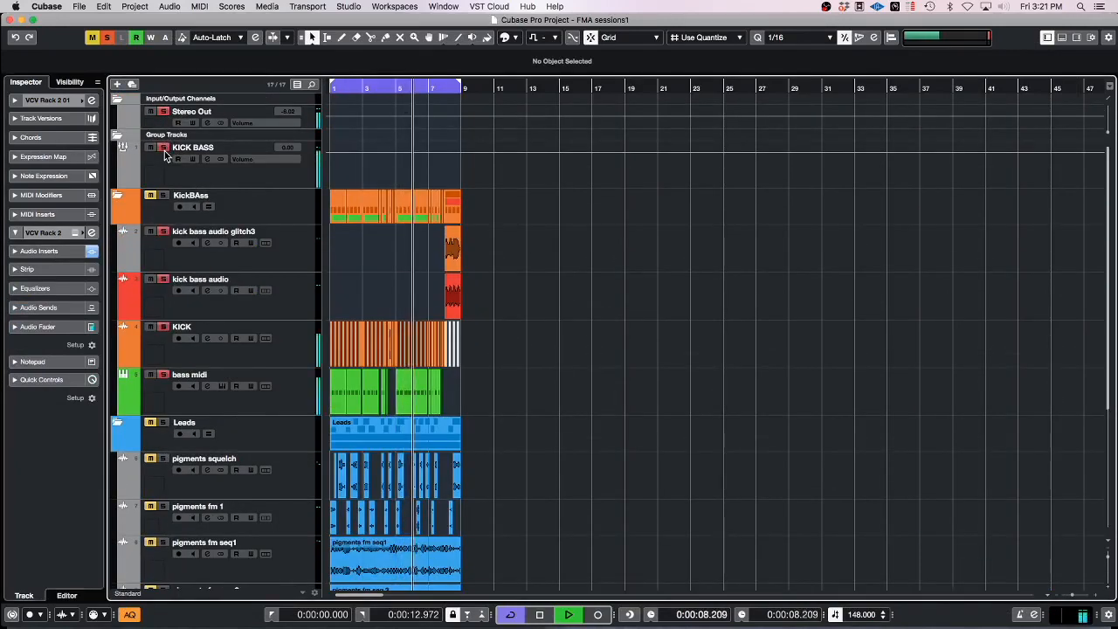
Step: Show the VCV Rack 2 01 track's audio fader, raise its volume to -5.90 and stop playback
scroll(275, 407, "down", 5)
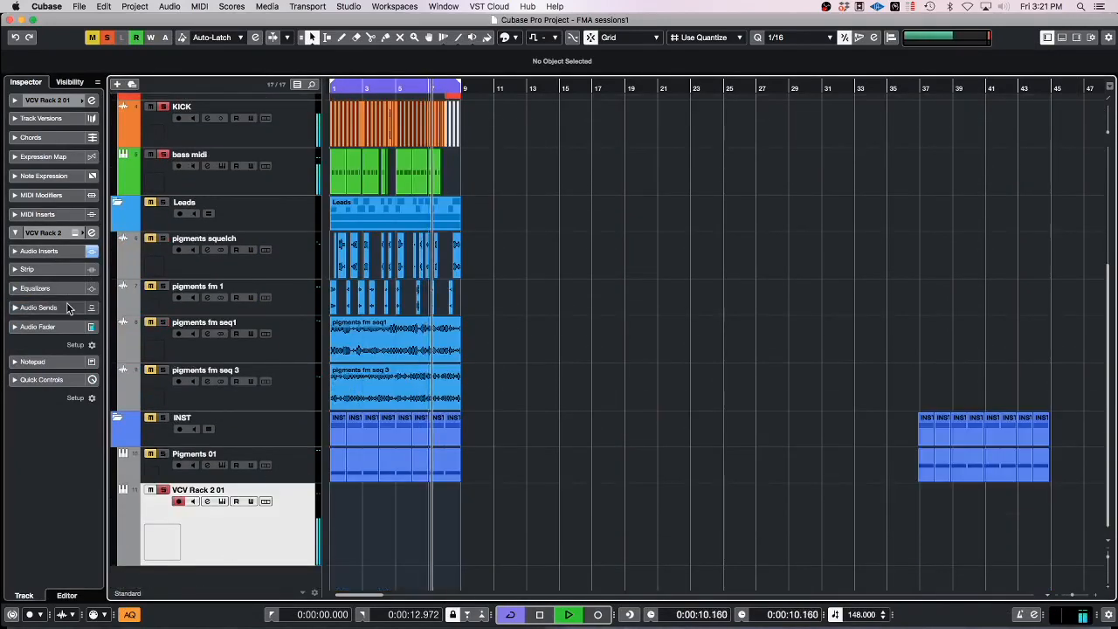
left_click(38, 327)
scroll(40, 461, "down", 3)
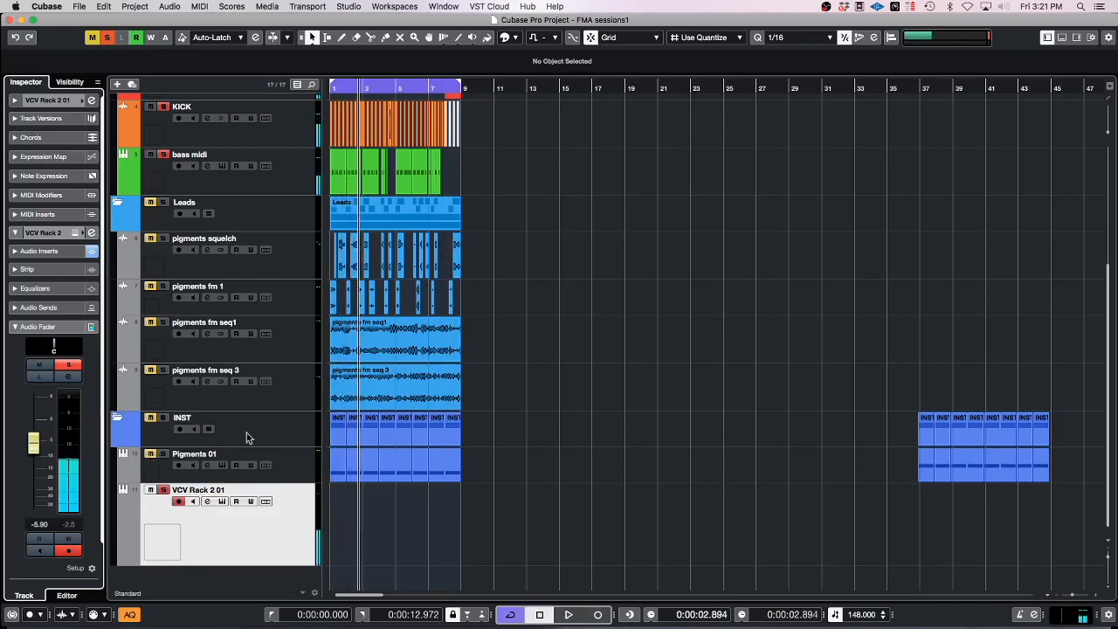
Step: Reopen the VCV Rack 2 instrument window, enlarge it to examine the whole patch, and close it
left_click(75, 234)
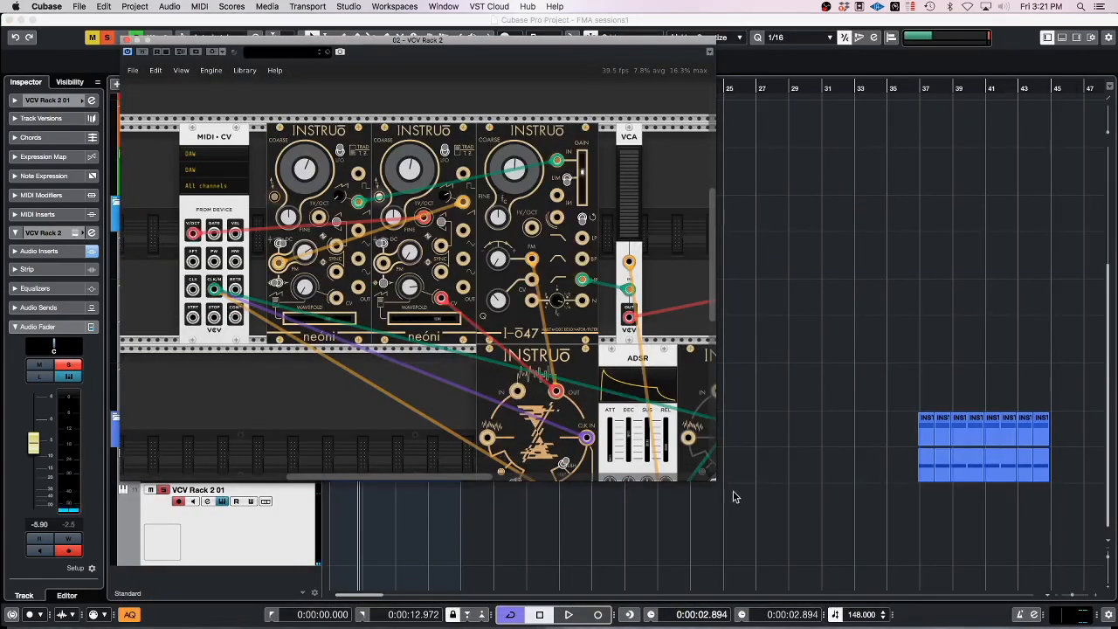
left_click_drag(714, 485, 1024, 602)
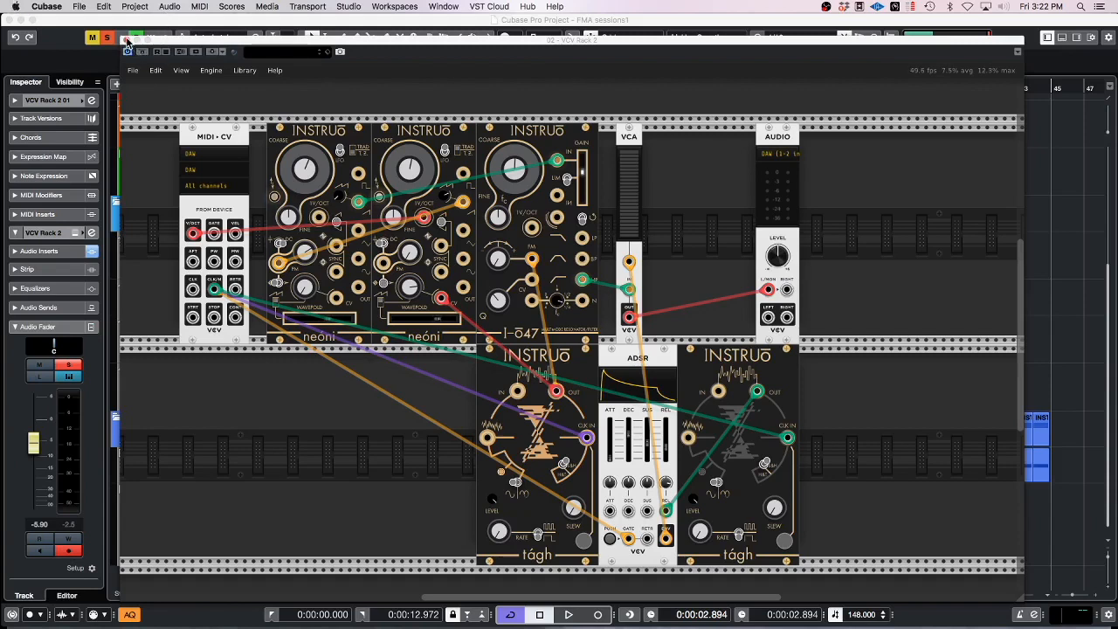
left_click(125, 41)
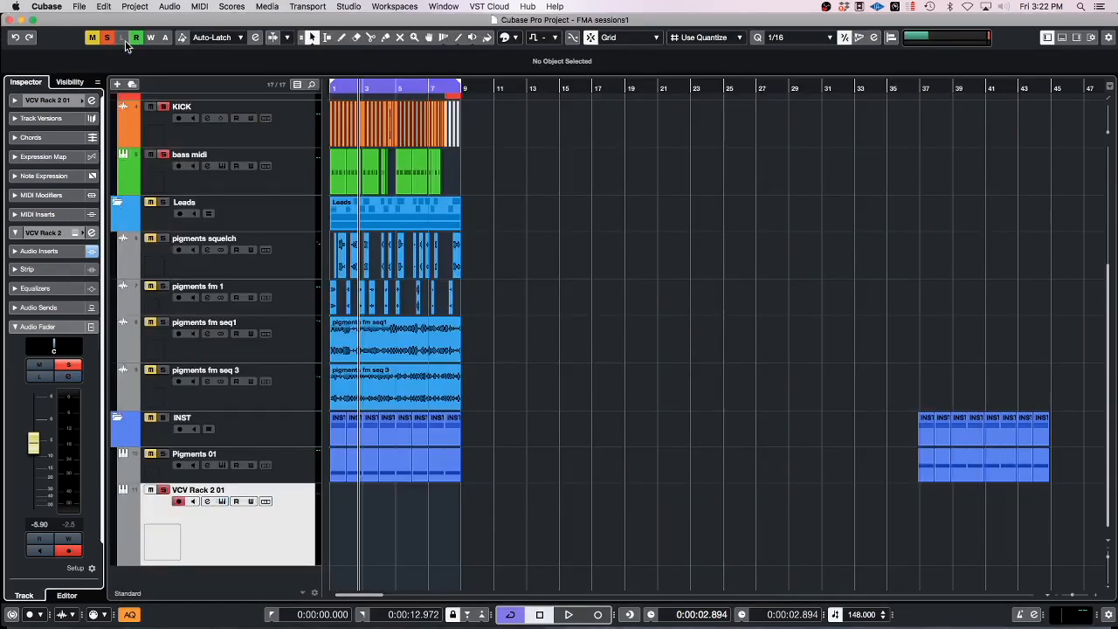
Step: Create an empty MIDI part from bar 1 to bar 9 on the VCV Rack 2 01 track and open it in the Key Editor around C2
left_click(298, 535)
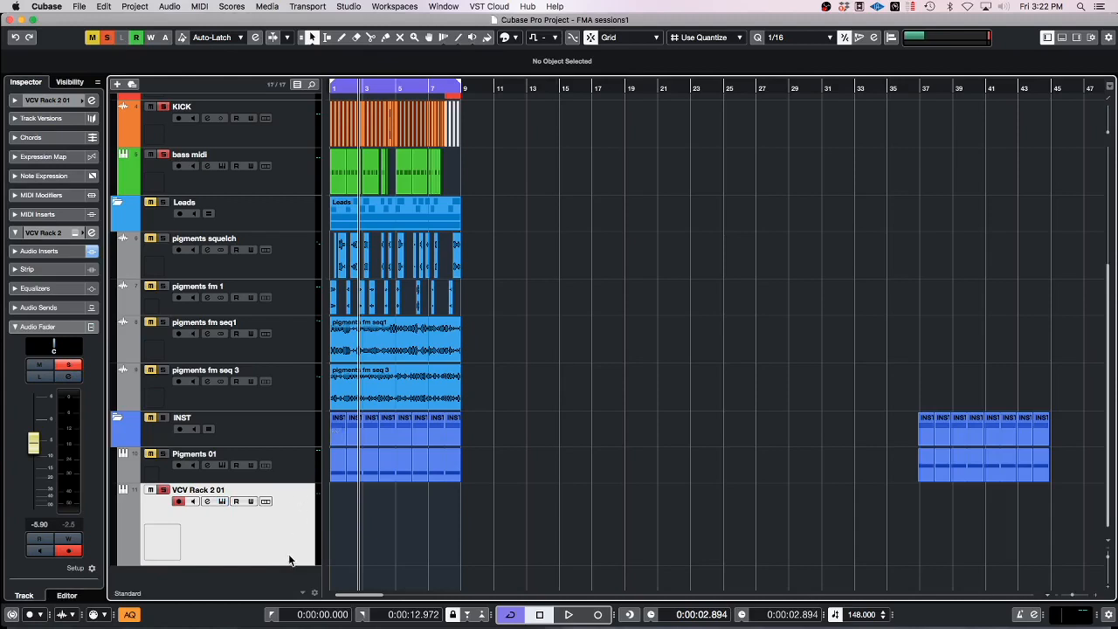
key("KP_Decimal")
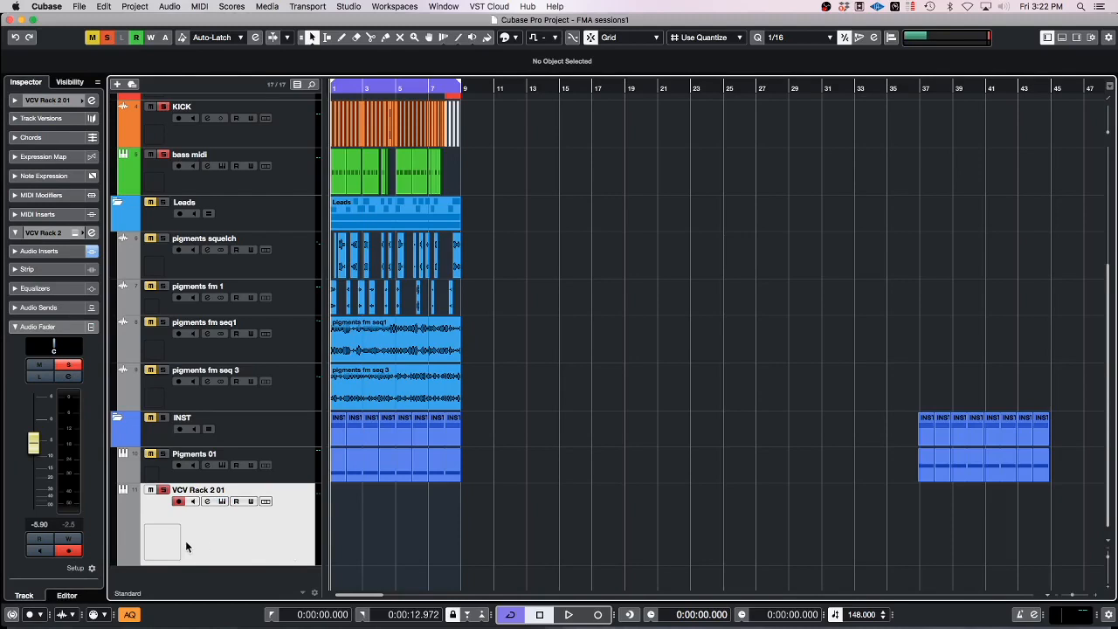
double_click(334, 522)
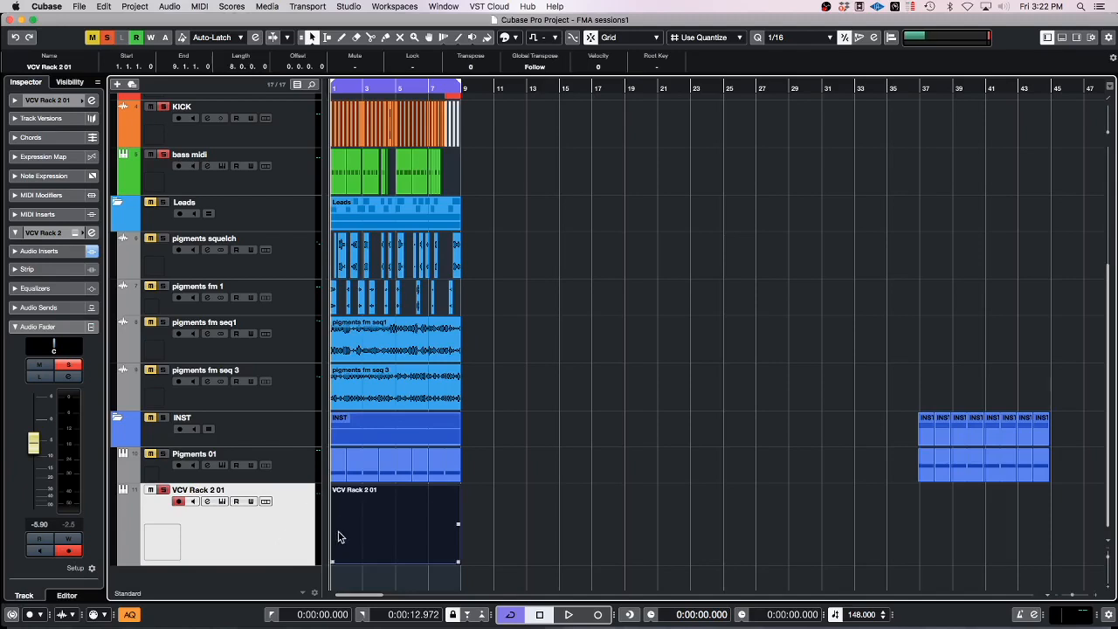
double_click(347, 523)
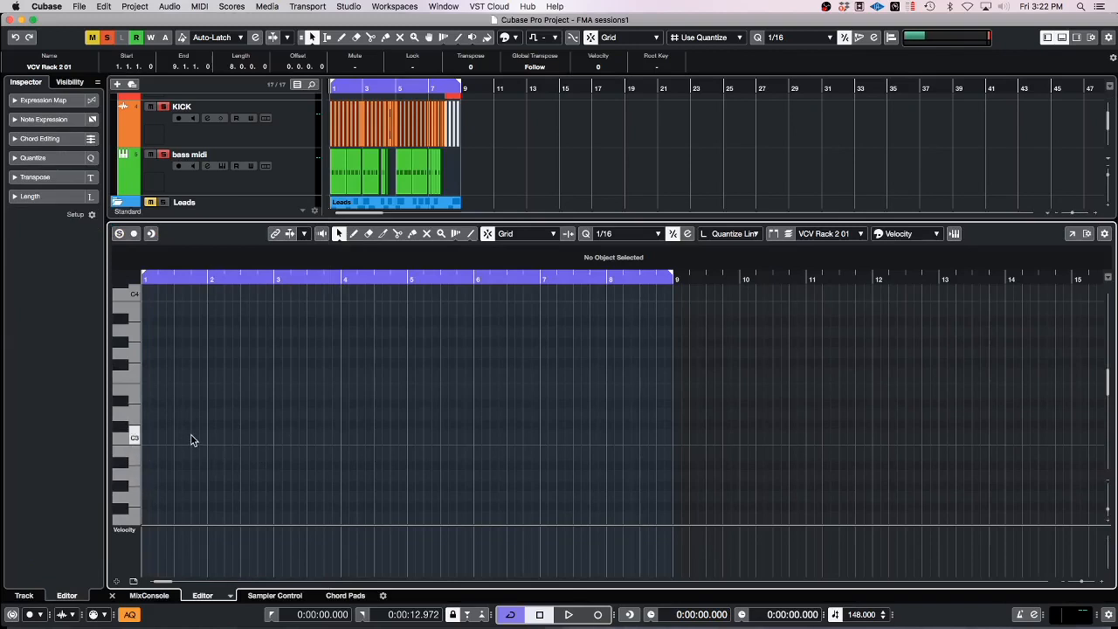
scroll(171, 428, "down", 3)
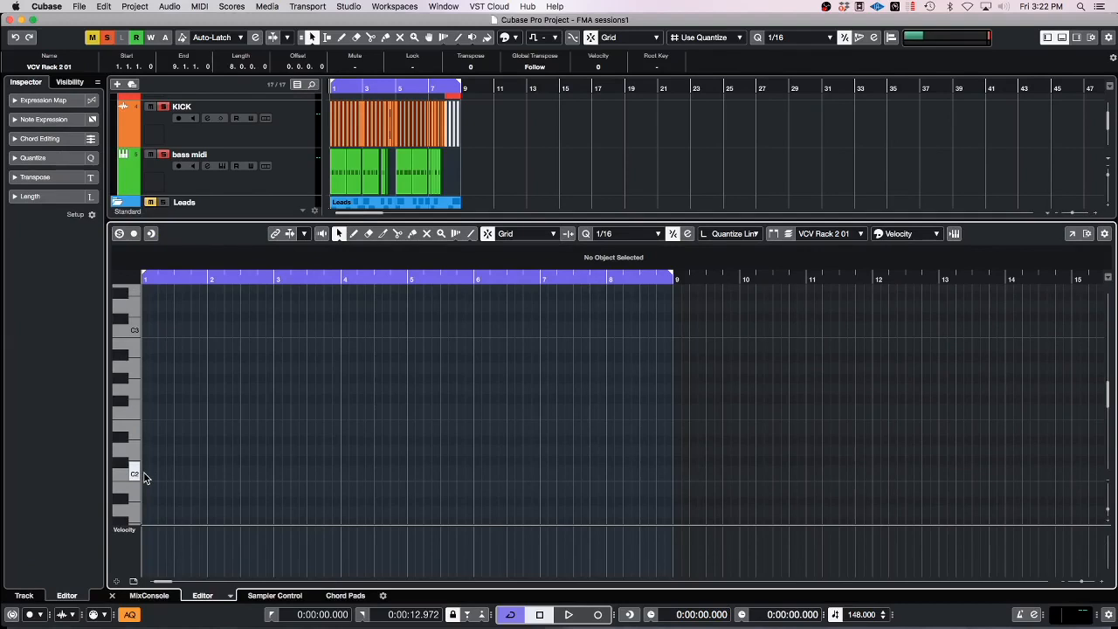
Step: Draw an F2 note from bar 1 to bar 5, duplicate it to fill bars 5 to 9, and transpose the copy to F1
left_click(149, 407, "alt")
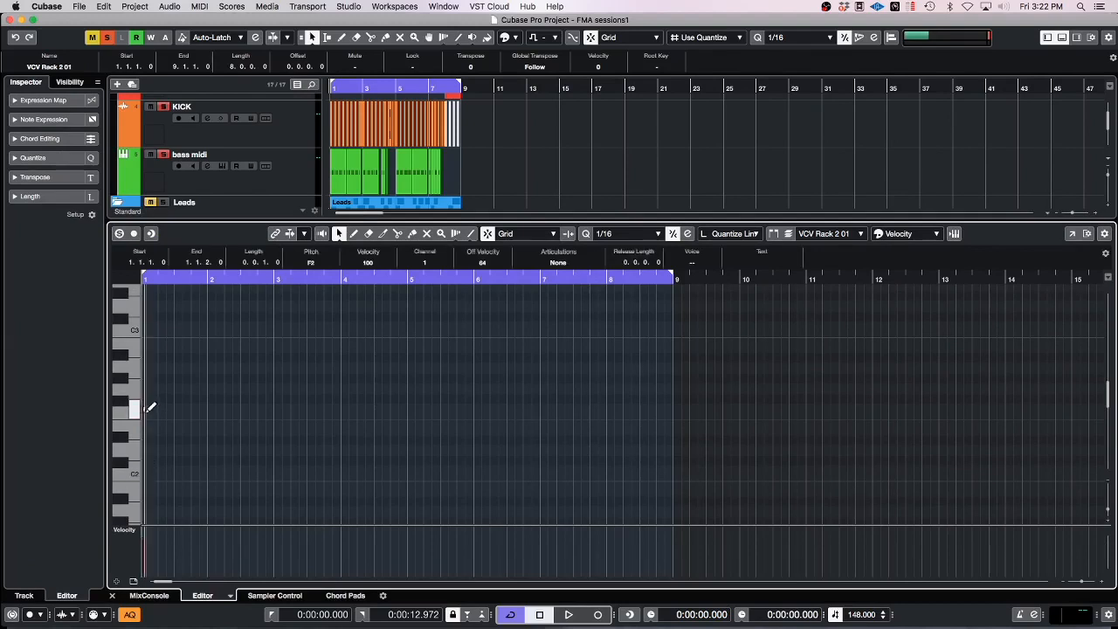
left_click_drag(149, 407, 408, 406)
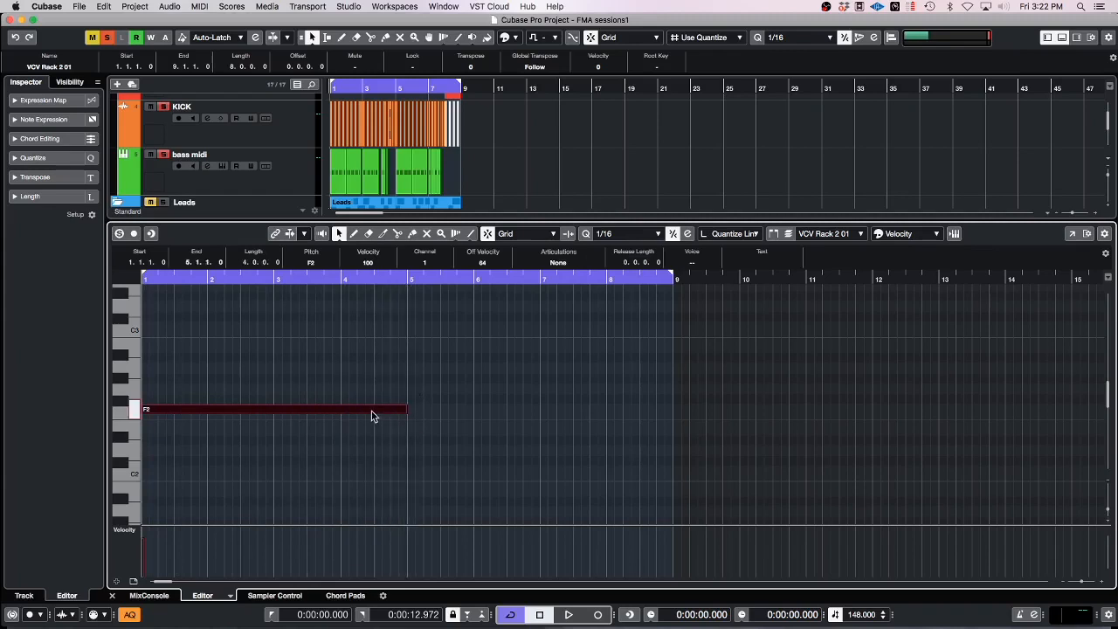
key("super+d")
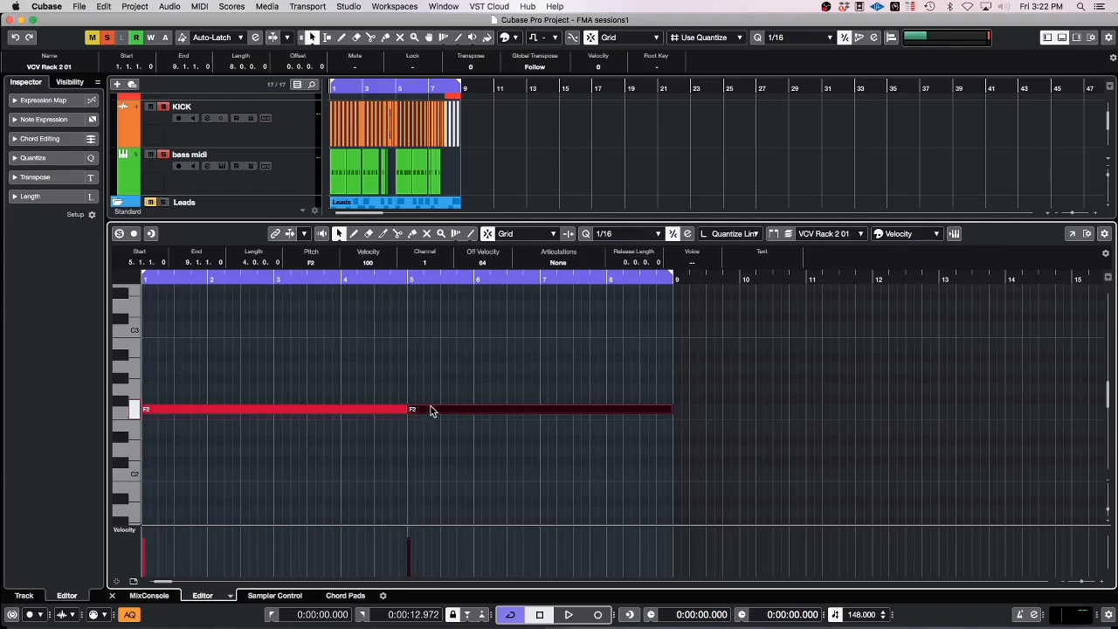
key("shift+Down")
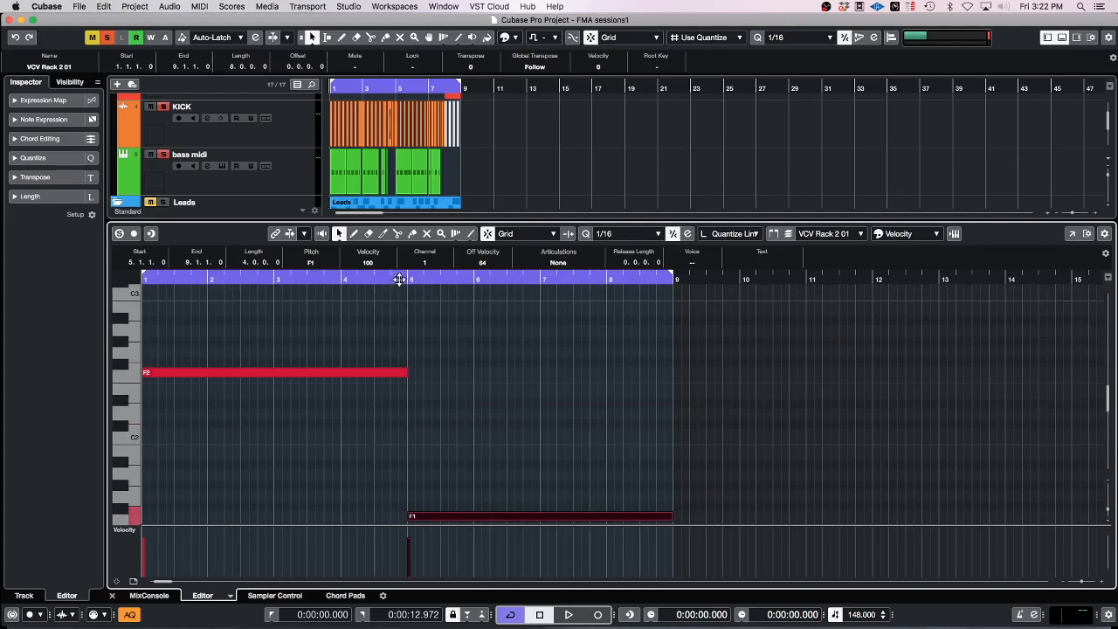
Step: Play the two-note part from bar 1 and enlarge the Key Editor to view both notes
left_click_drag(401, 277, 307, 286)
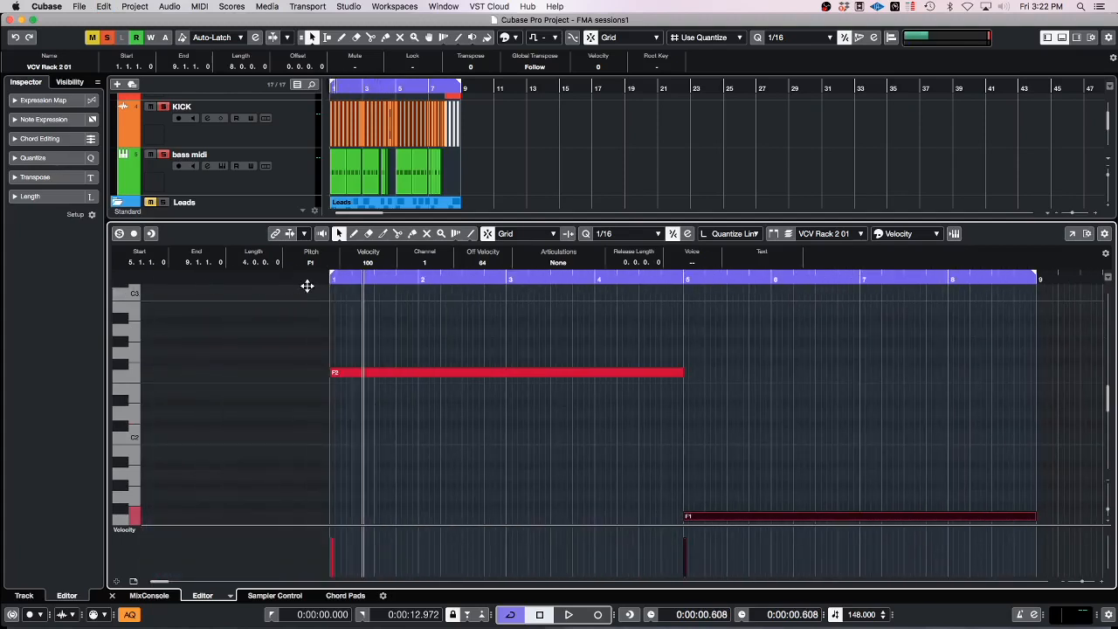
left_click(343, 279)
left_click(300, 278)
key("space")
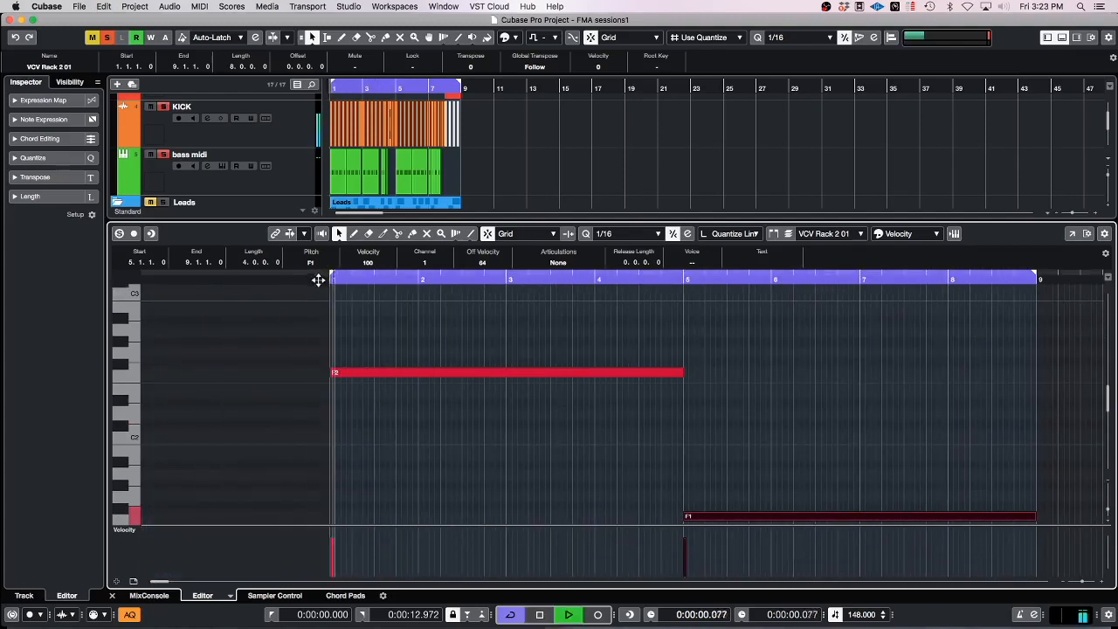
left_click(398, 328)
left_click_drag(411, 328, 809, 541)
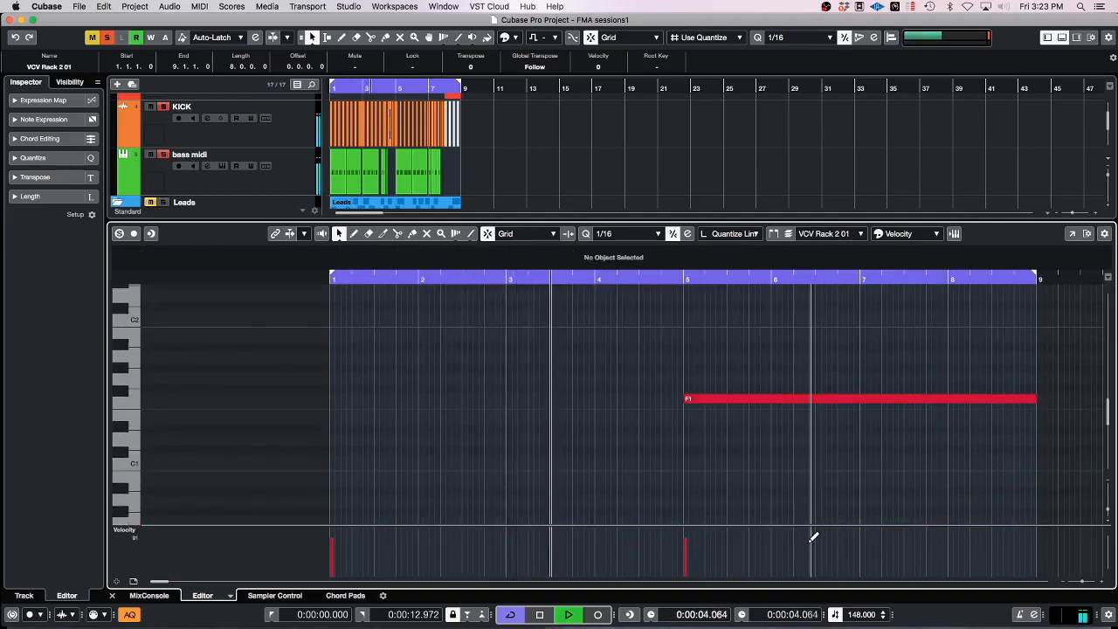
scroll(611, 410, "up", 5)
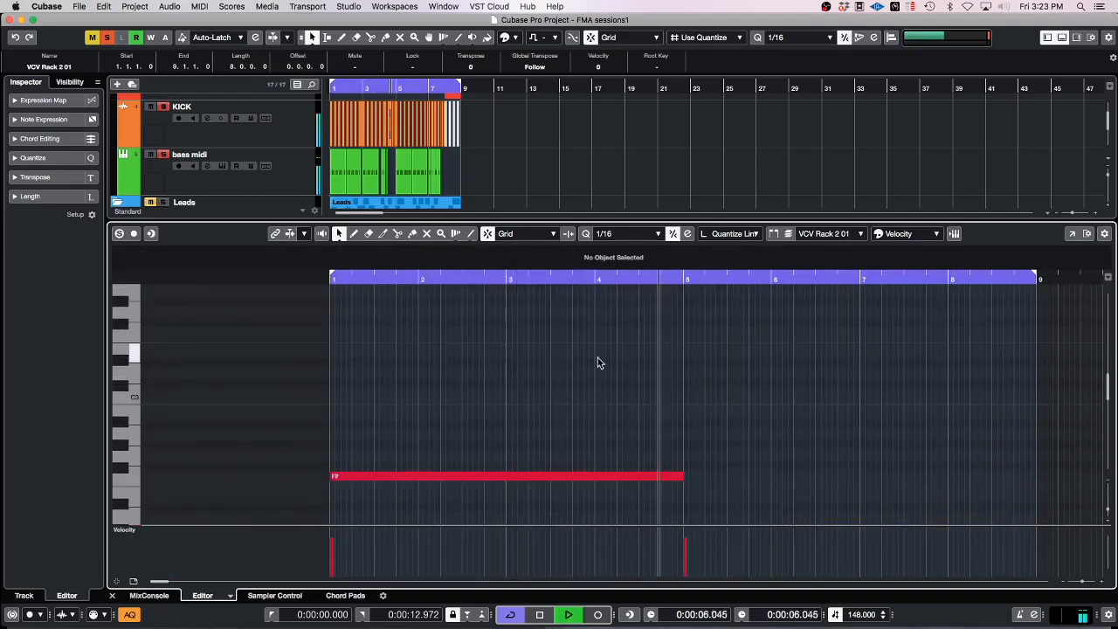
left_click_drag(612, 219, 612, 163)
scroll(690, 437, "down", 2)
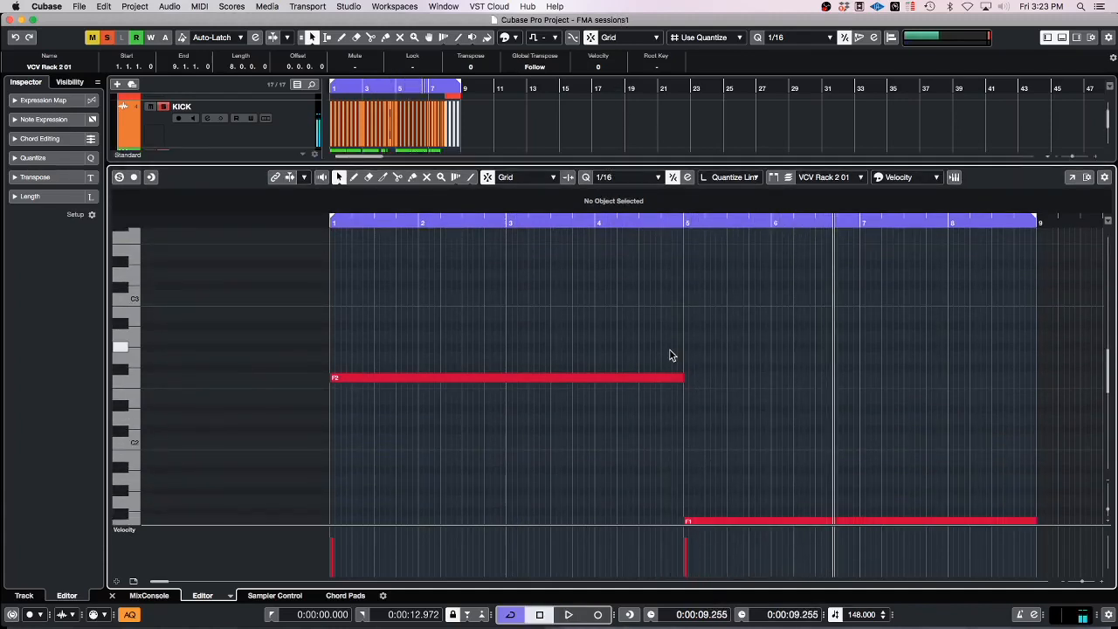
Step: Transpose both notes down one octave to F1 and F0, and play the part from bar 1
key("super+a")
key("shift+Down")
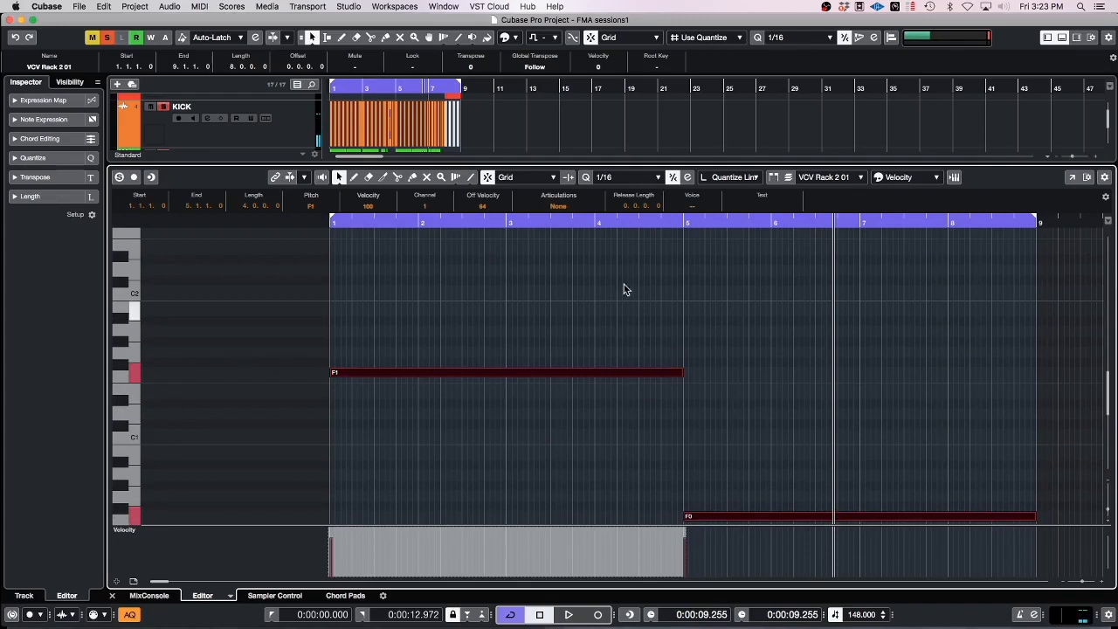
left_click_drag(318, 223, 320, 220)
key("space")
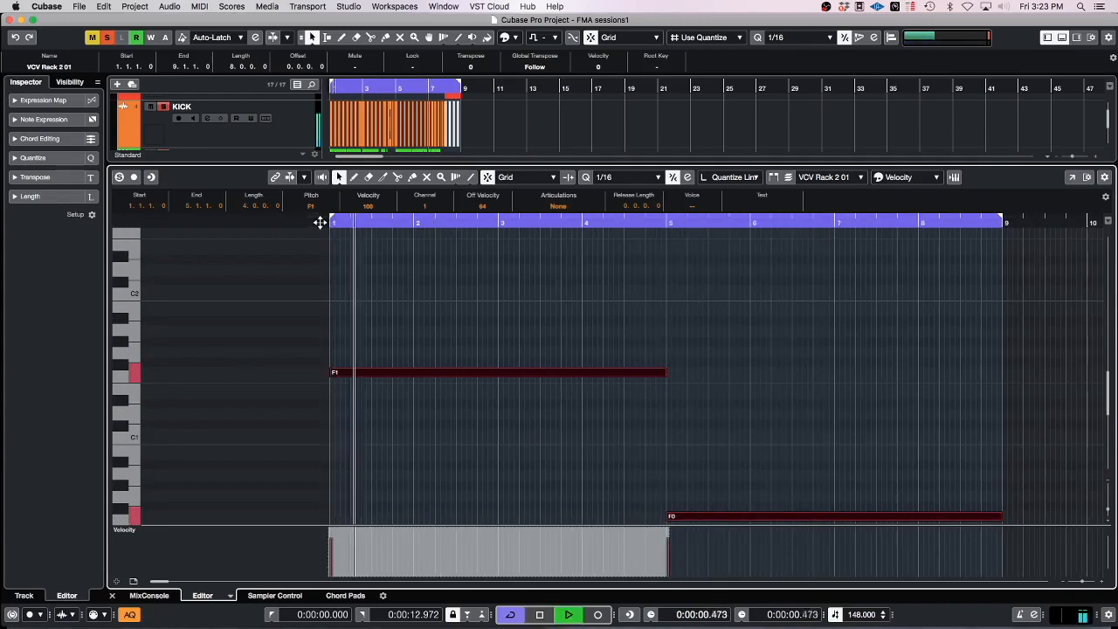
left_click(654, 225)
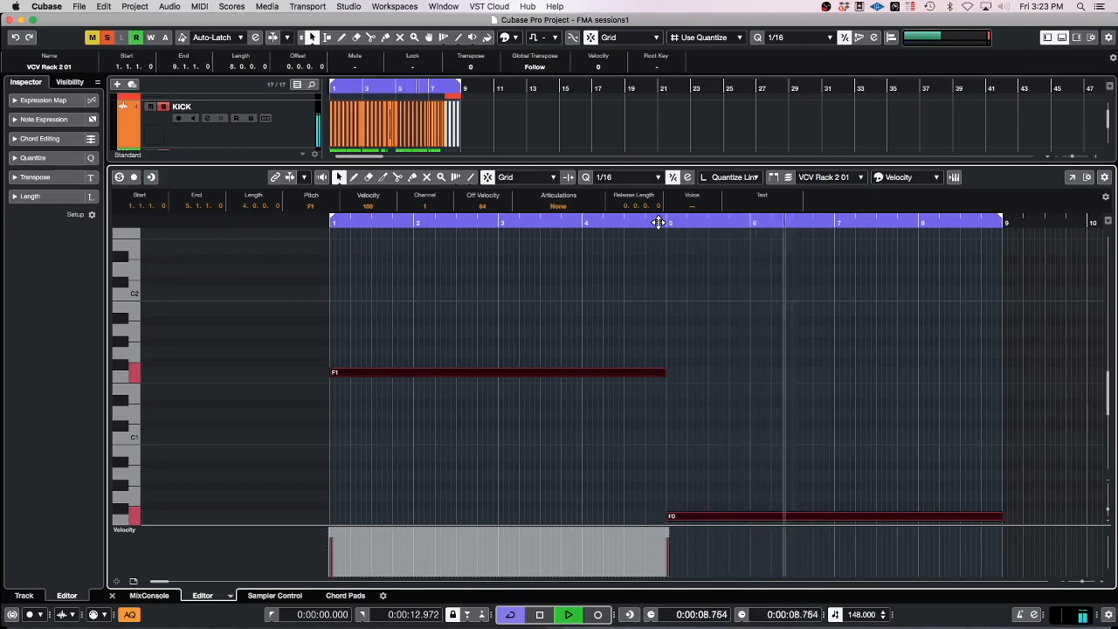
Step: Transpose only the first note, in bars 1 to 5, down one more octave to F0
key("g")
key("g")
key("g")
key("g")
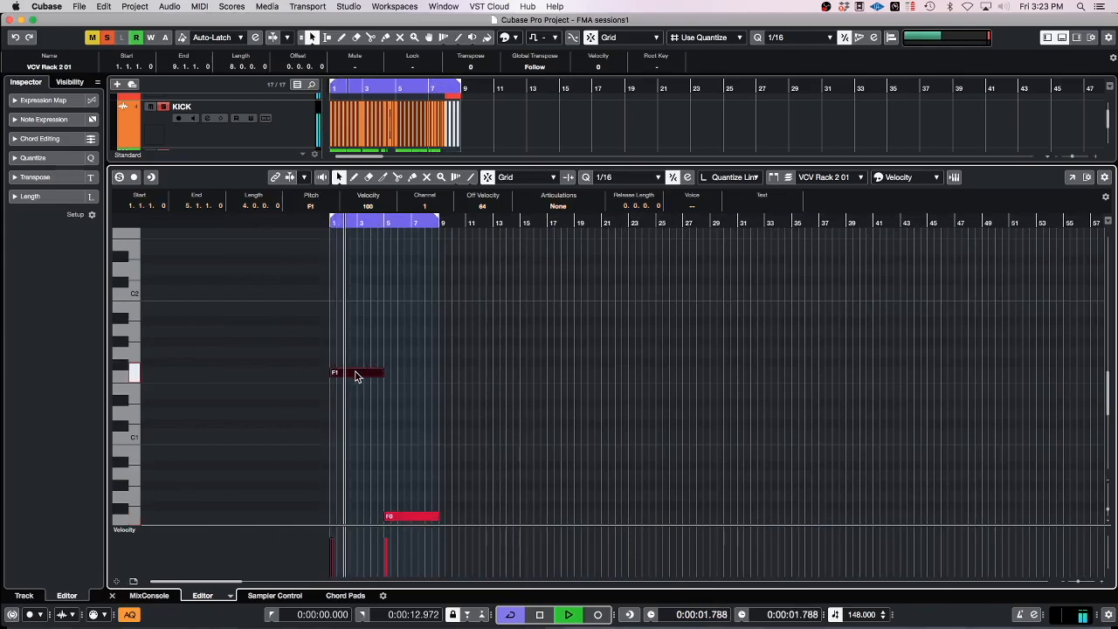
key("shift+Down")
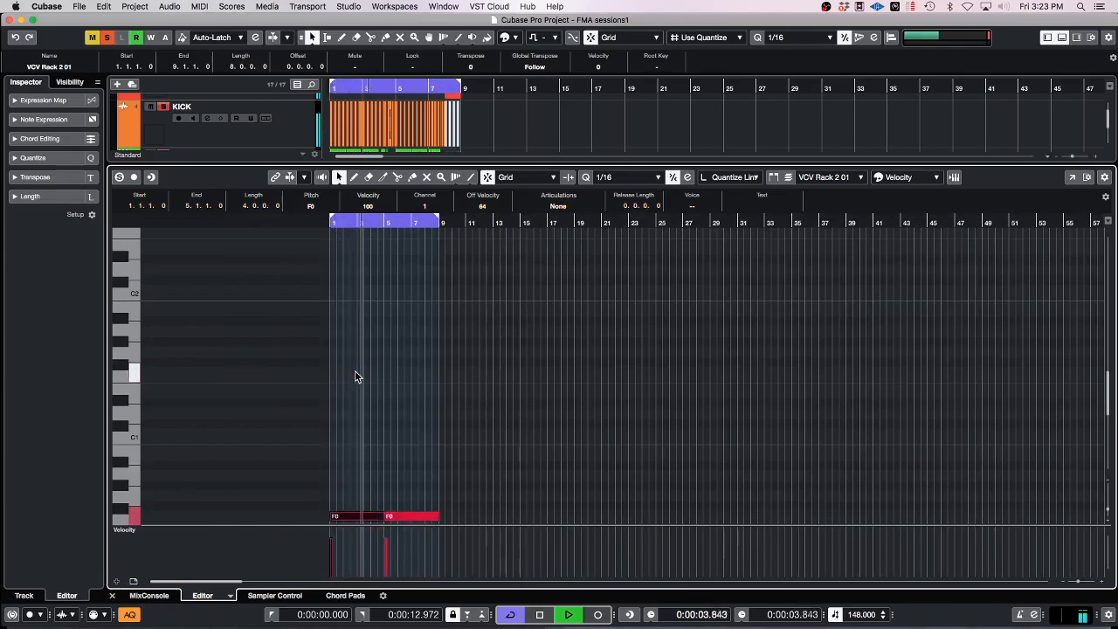
Step: Replay the part from the start, close the Key Editor and stop playback
key("KP_Decimal")
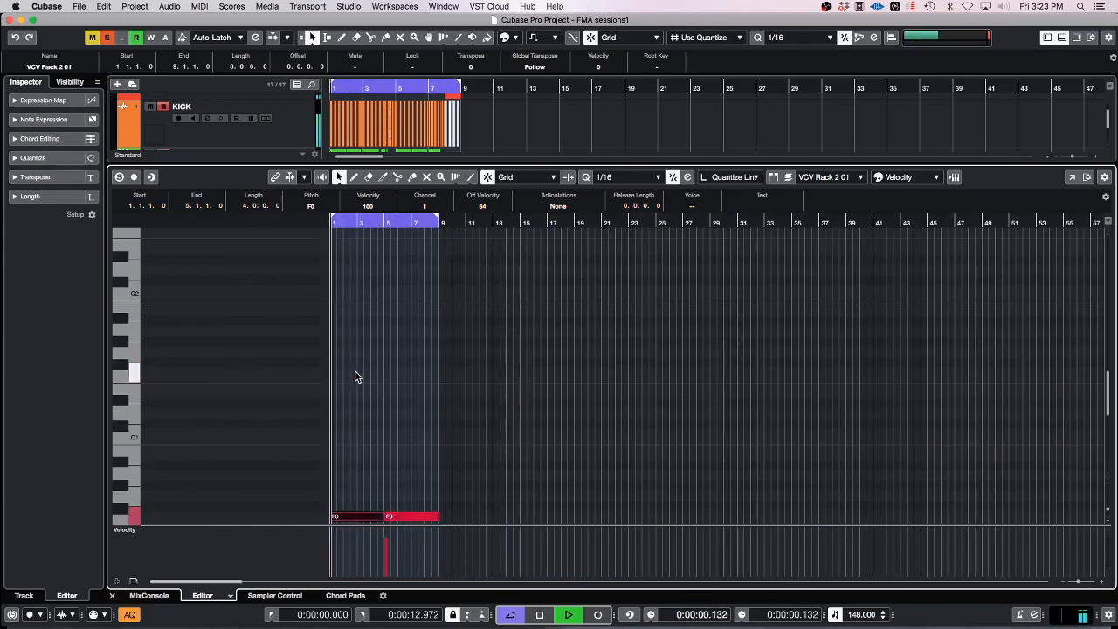
left_click(112, 595)
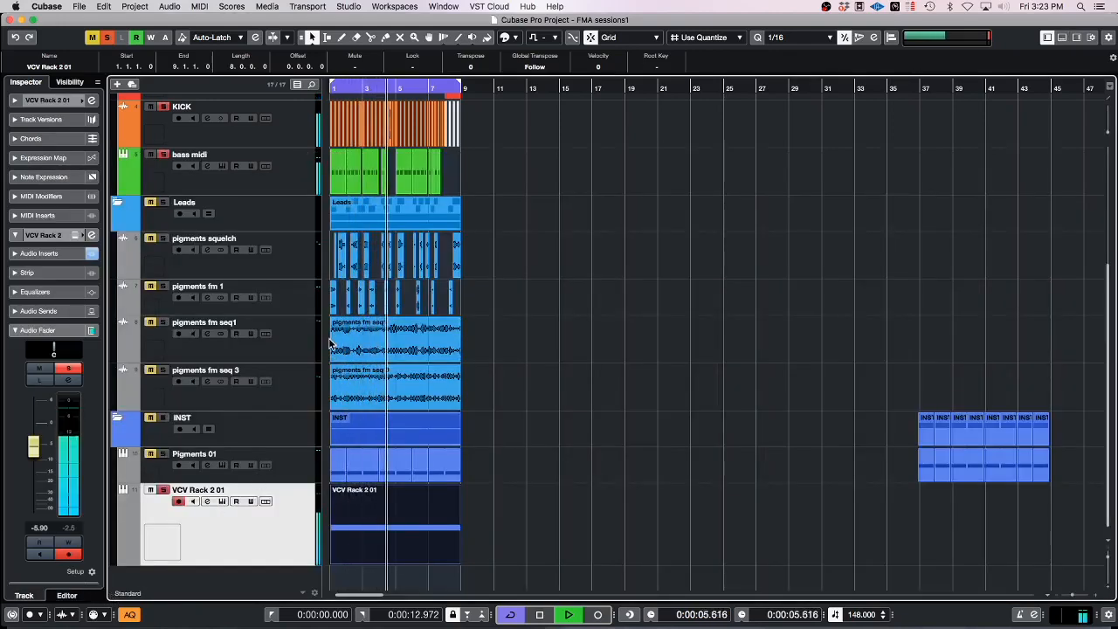
key("space")
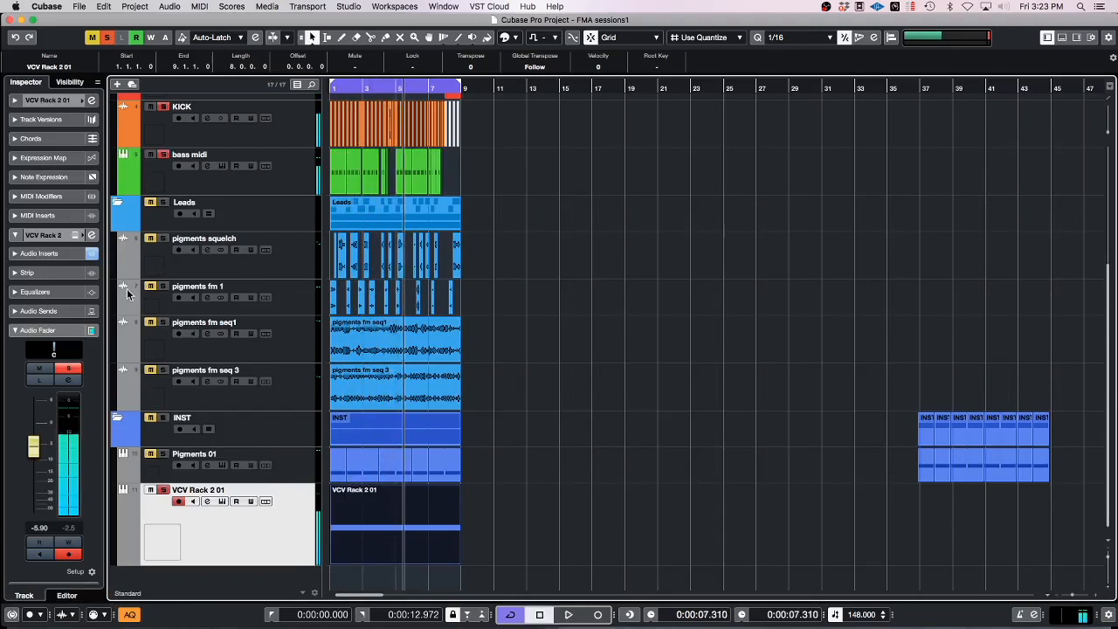
Step: Load Infiltrator into the synth track's first audio insert and give effect 1's Ladder LP a smooth rise-and-fall envelope with higher cutoff and resonance
left_click(40, 254)
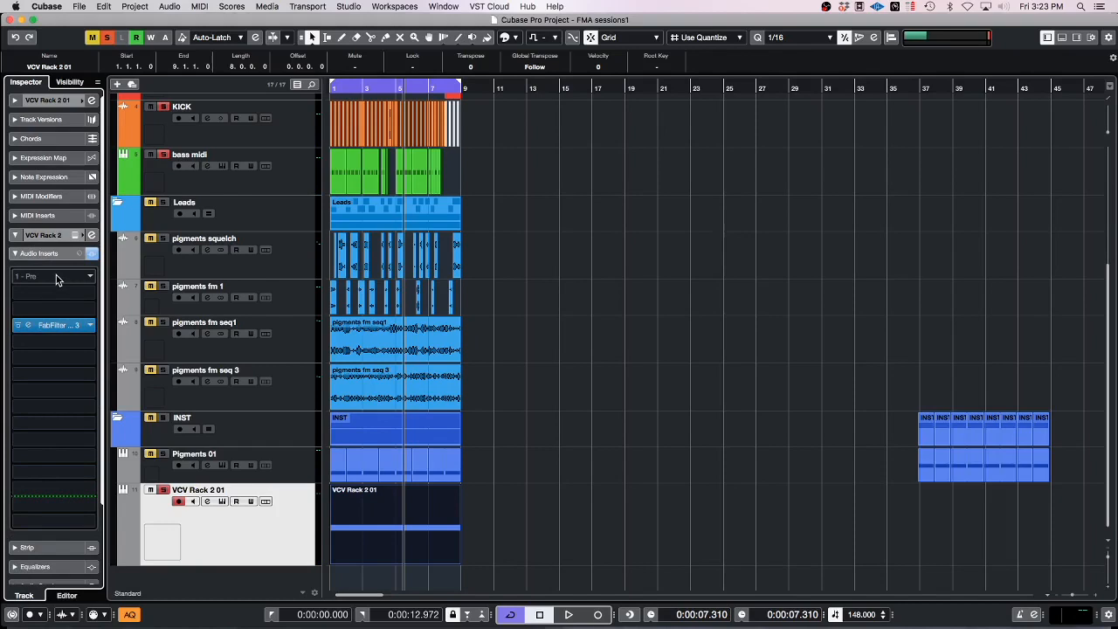
left_click(56, 277)
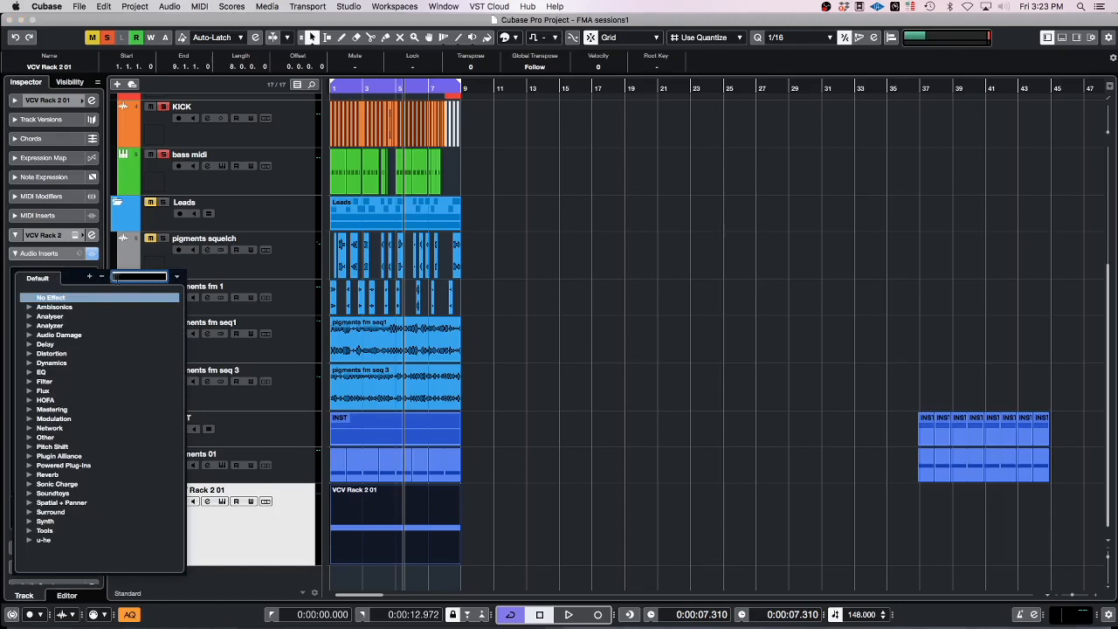
type("infl")
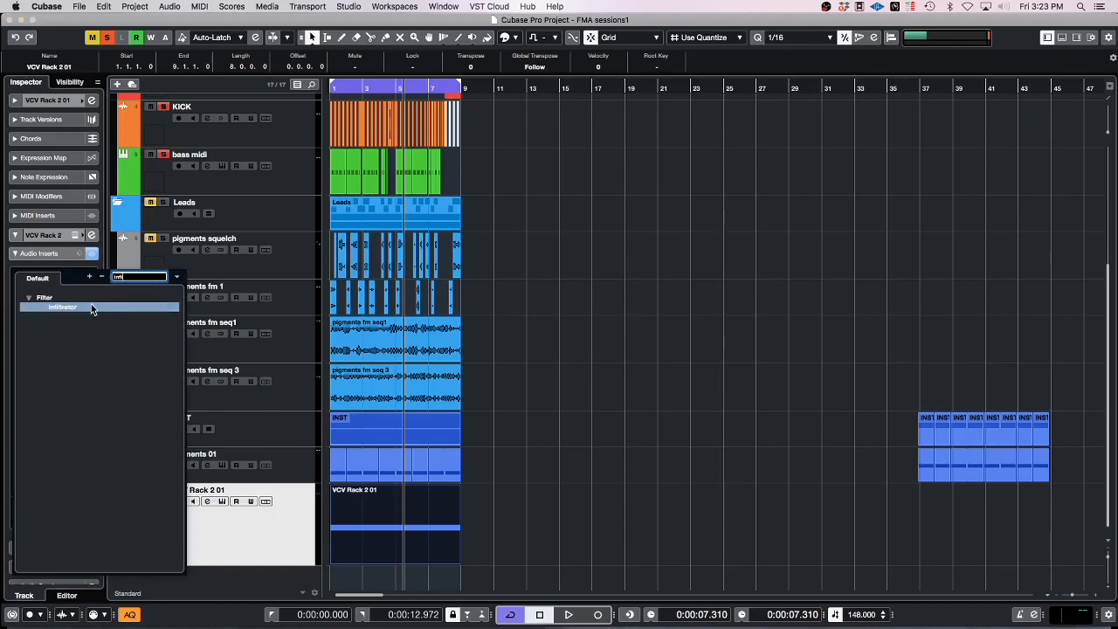
left_click(91, 306)
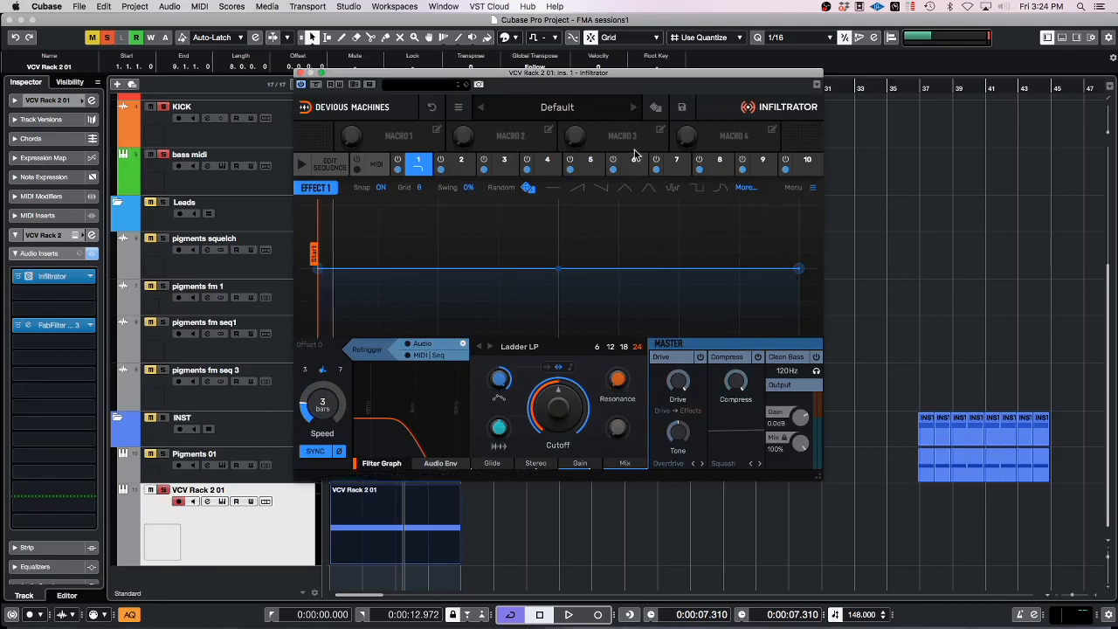
left_click(650, 187)
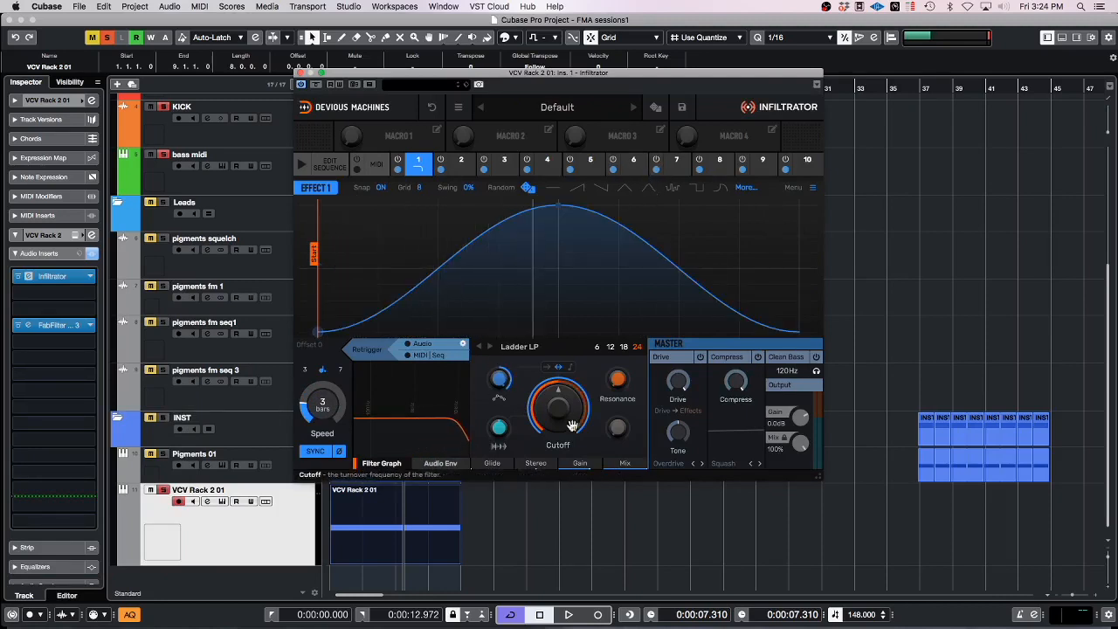
left_click_drag(618, 378, 617, 362)
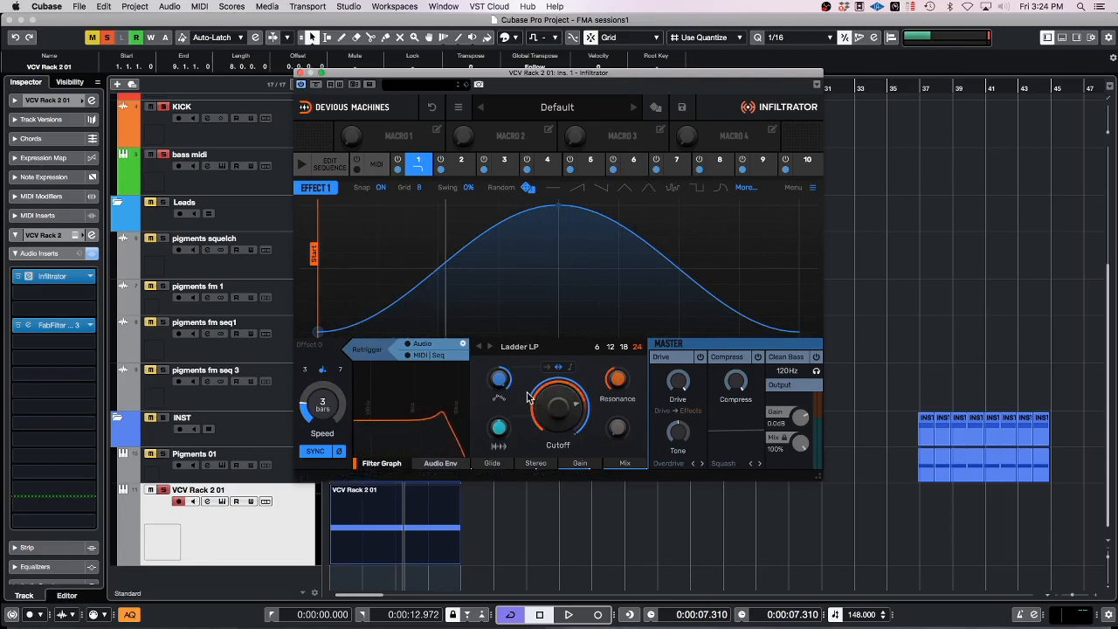
Step: Add Delay as effect 2 in Infiltrator, adjusting its feedback and raising the synced delay time
left_click(461, 166)
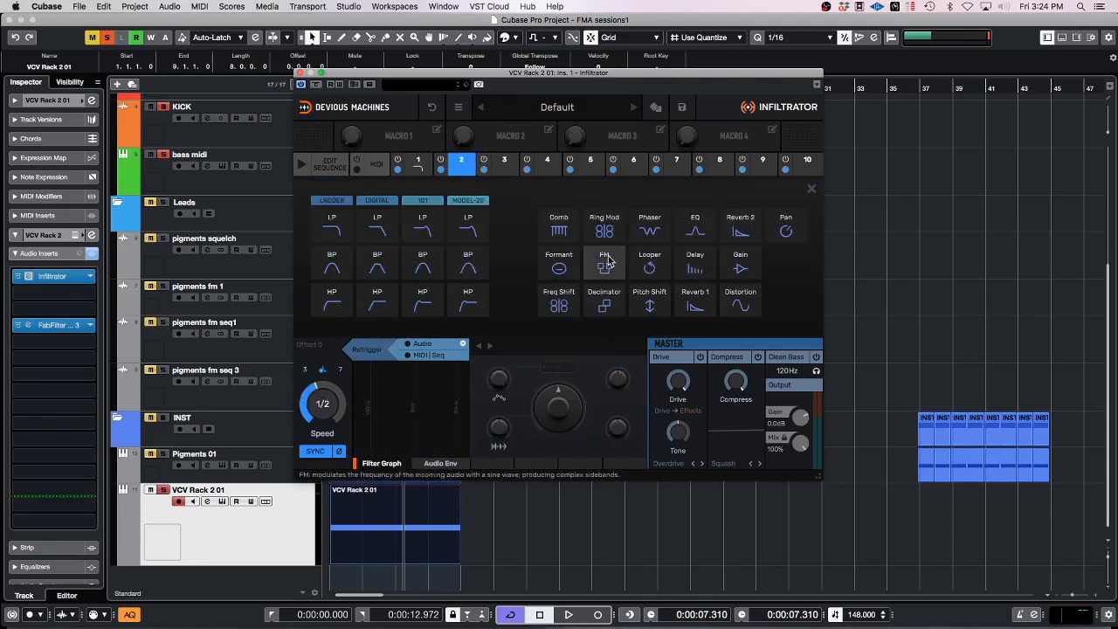
left_click(695, 267)
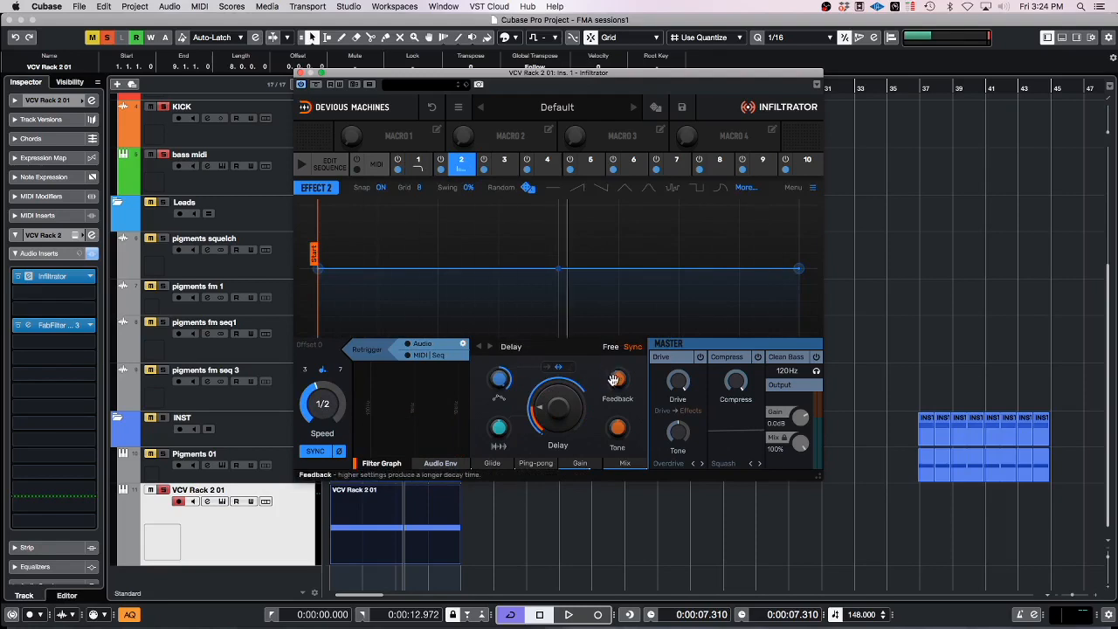
left_click_drag(614, 379, 615, 323)
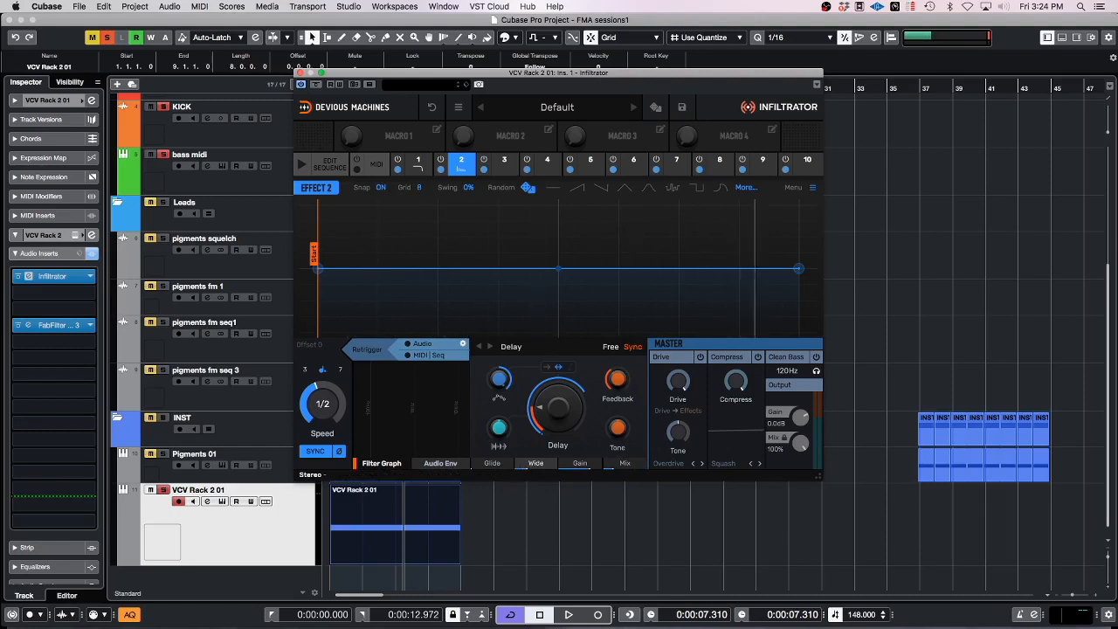
left_click_drag(557, 406, 557, 376)
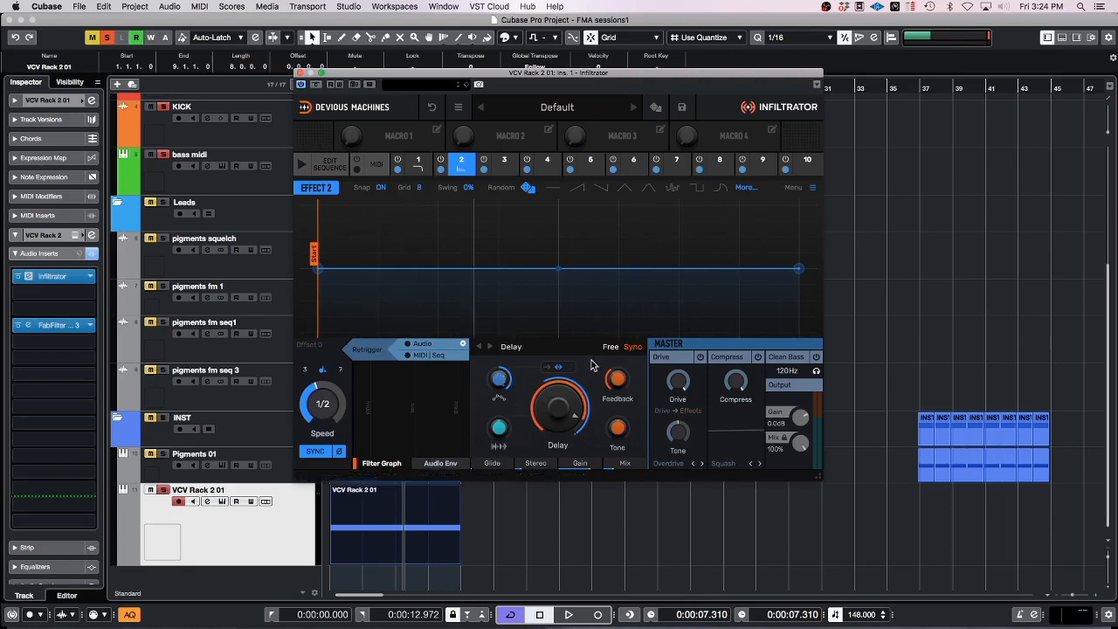
Step: Start playback, fine-tune the Ladder LP cutoff of effect 1 by ear, and return to the effect 2 delay
key("space")
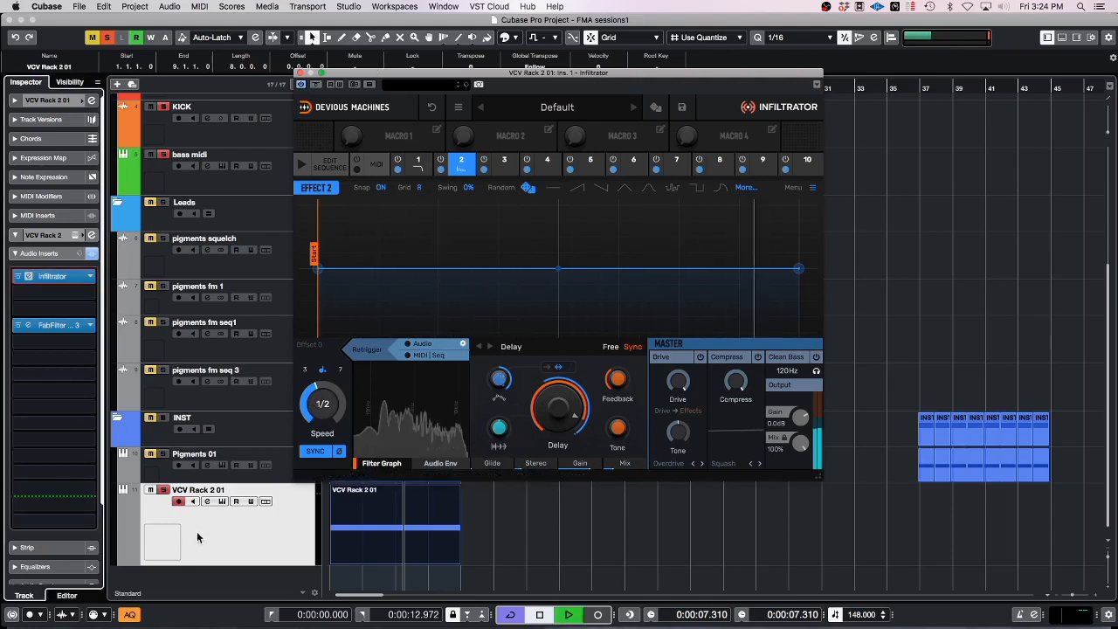
left_click(418, 164)
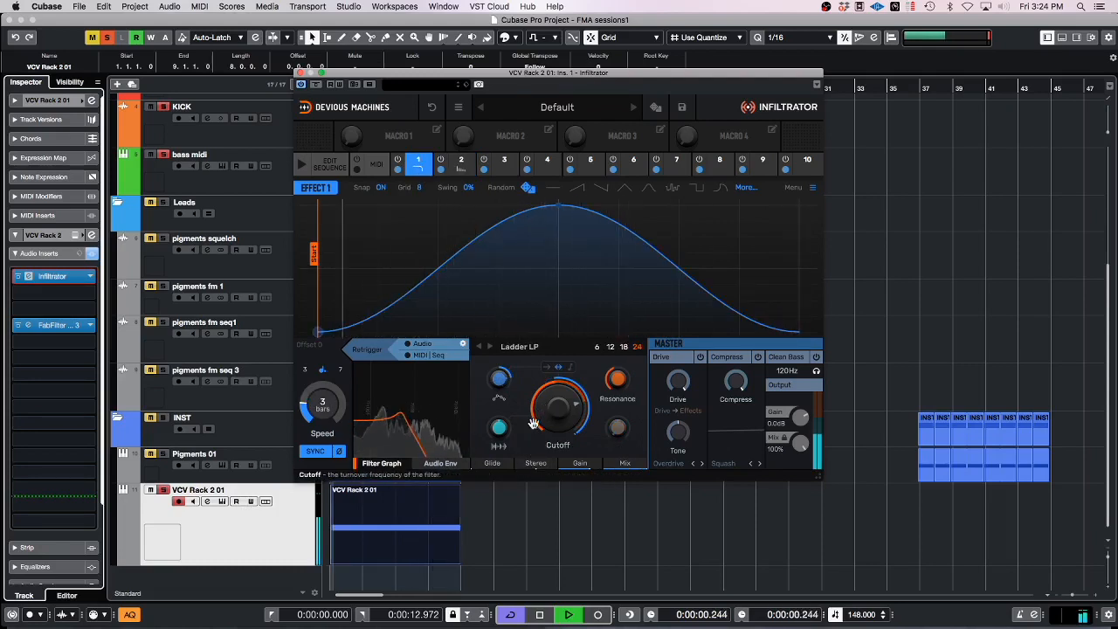
left_click_drag(535, 421, 534, 434)
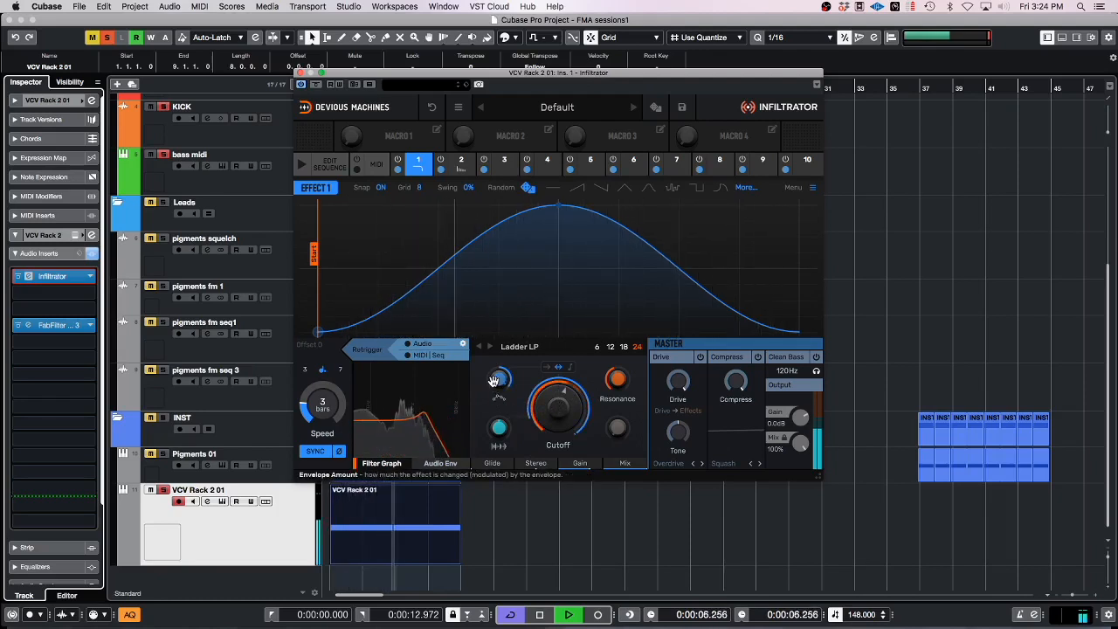
left_click(461, 164)
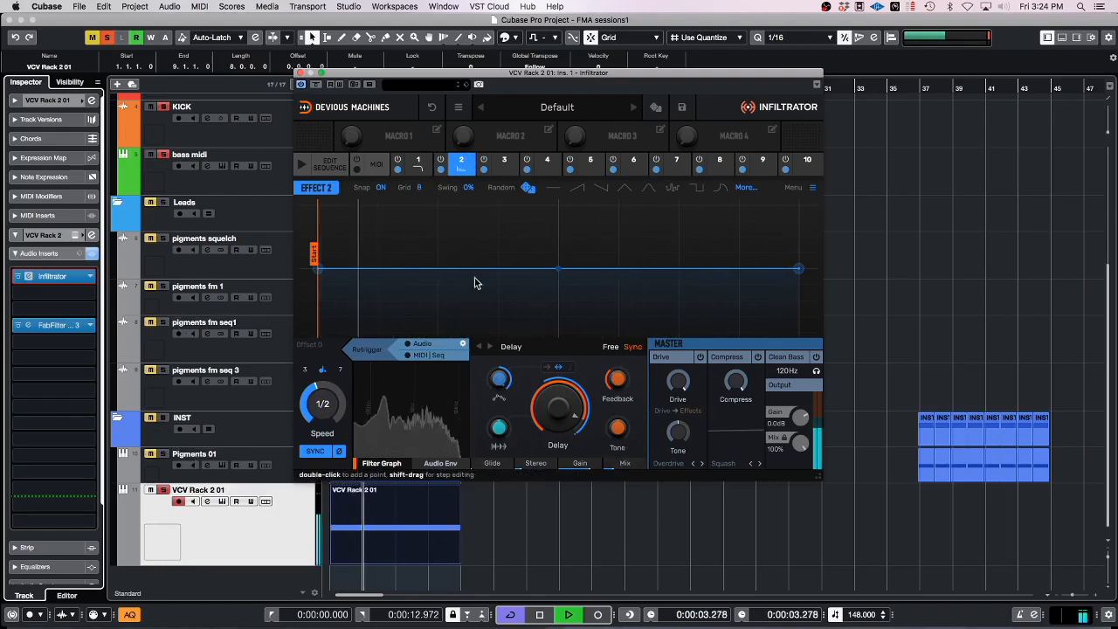
Step: Add Reverb 2 as effect 3 in Infiltrator, adjust its size and mix, and close the plug-in window
left_click(504, 163)
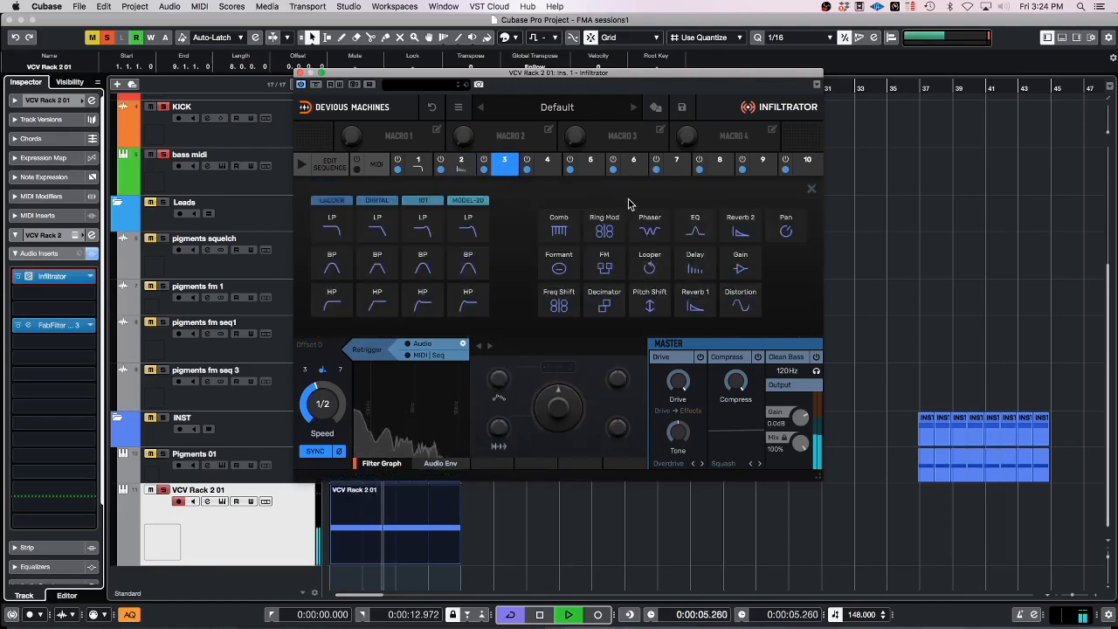
left_click(735, 227)
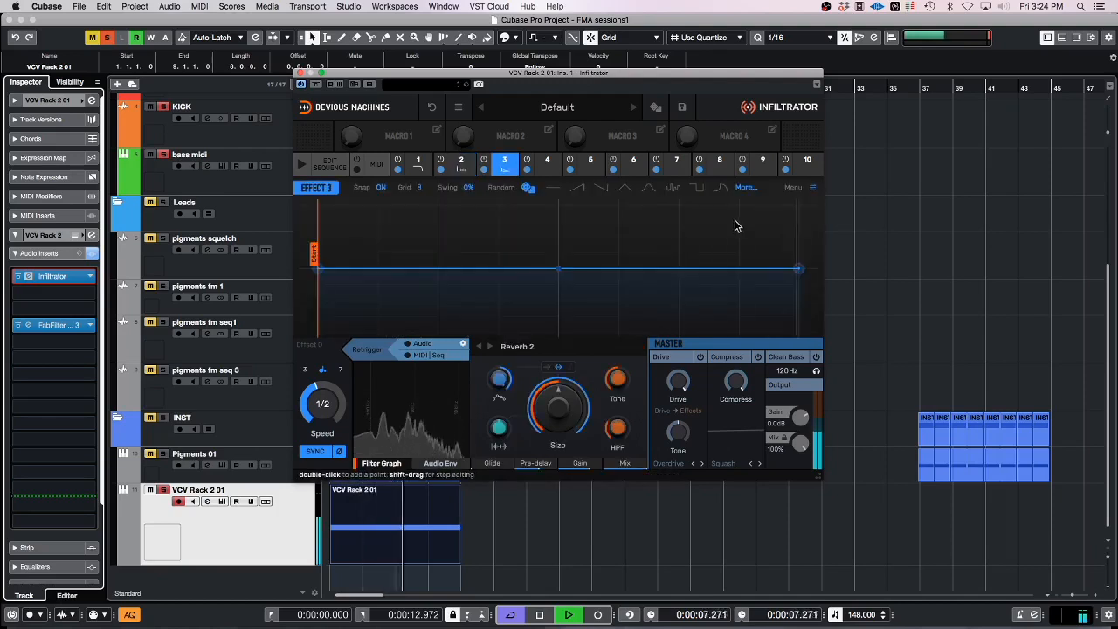
left_click_drag(558, 408, 562, 522)
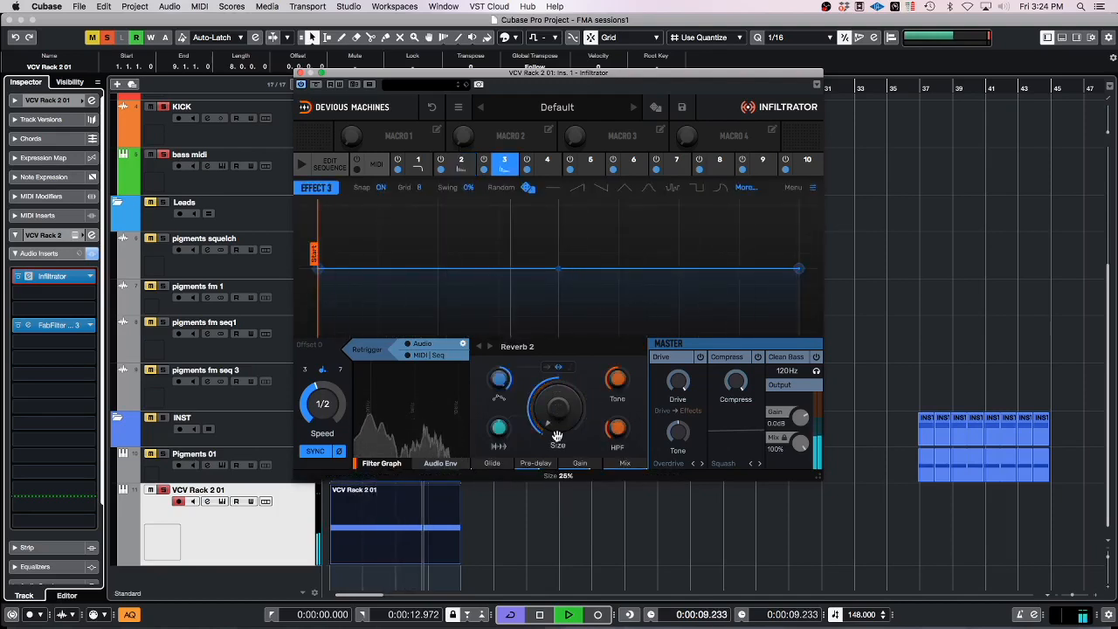
left_click_drag(561, 412, 562, 307)
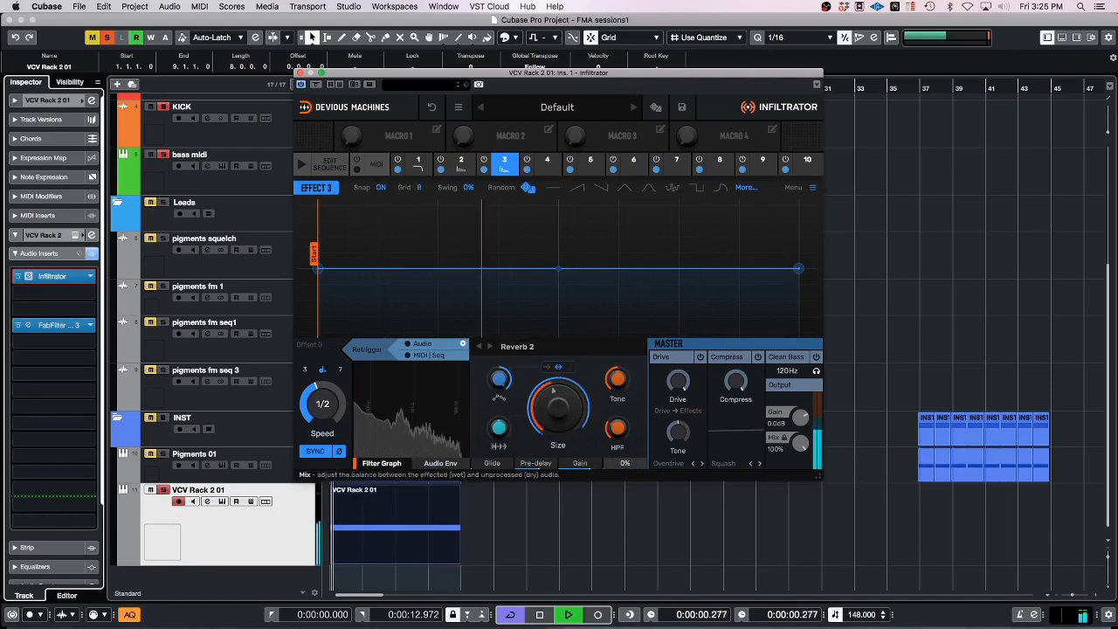
left_click_drag(625, 463, 624, 446)
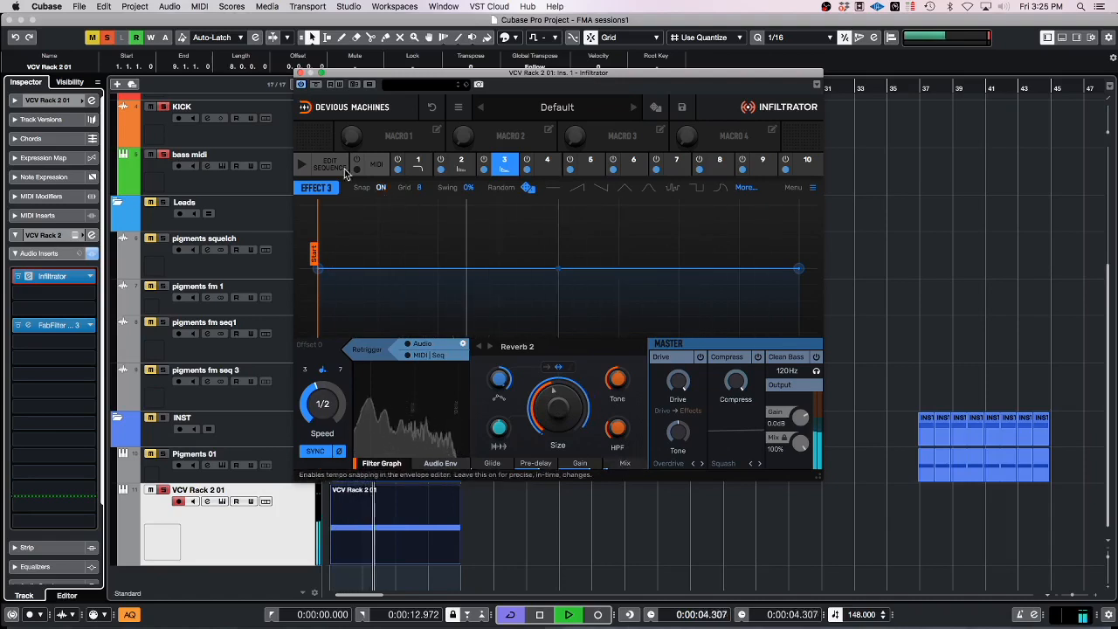
left_click(300, 73)
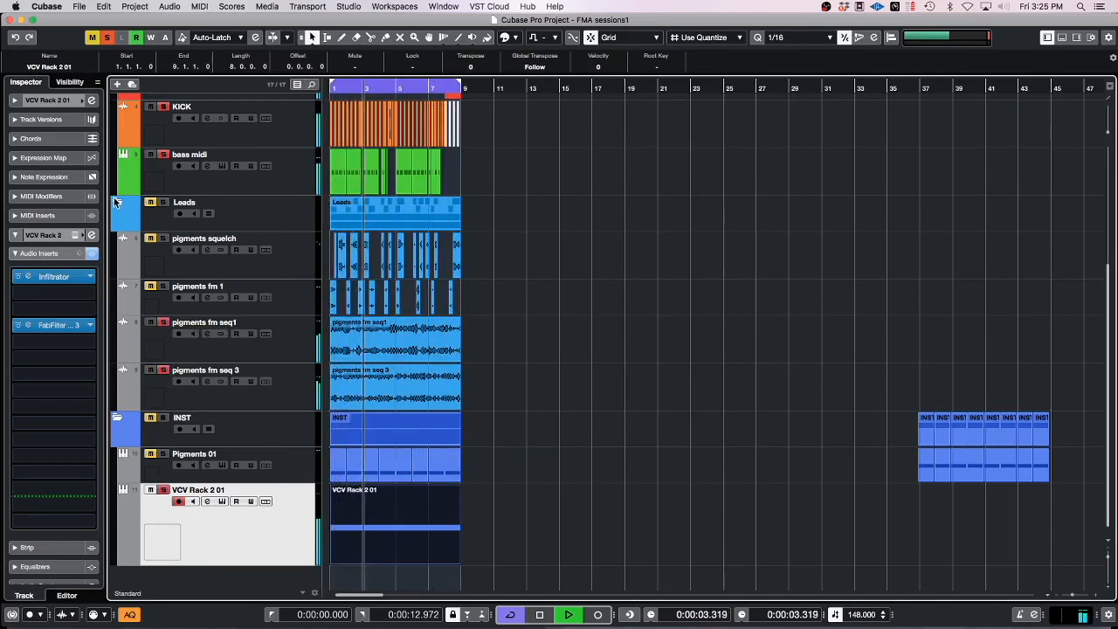
Step: In FabFilter Pro-Q 3 on the synth track, shift the high cut and the neighbouring high bands to lower frequencies
left_click(64, 326)
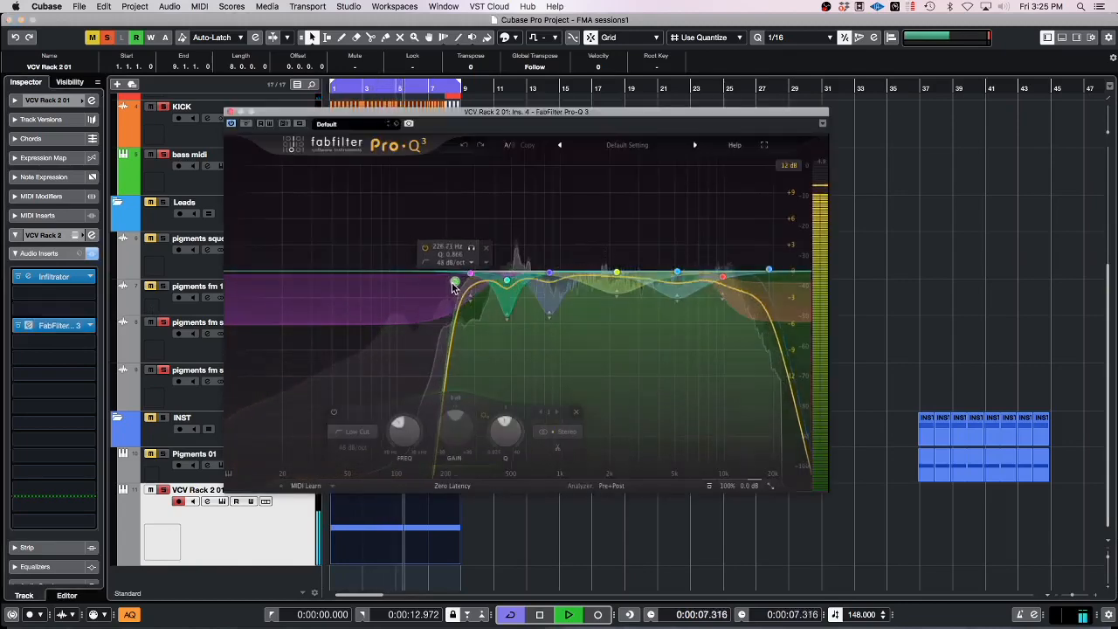
left_click_drag(768, 270, 666, 274)
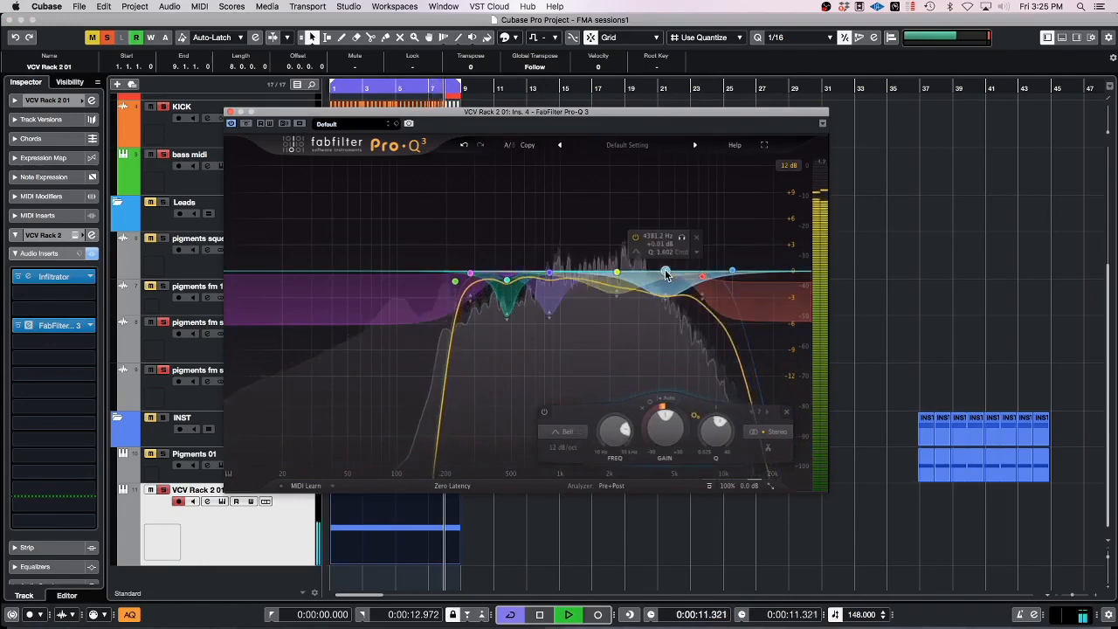
left_click(231, 112)
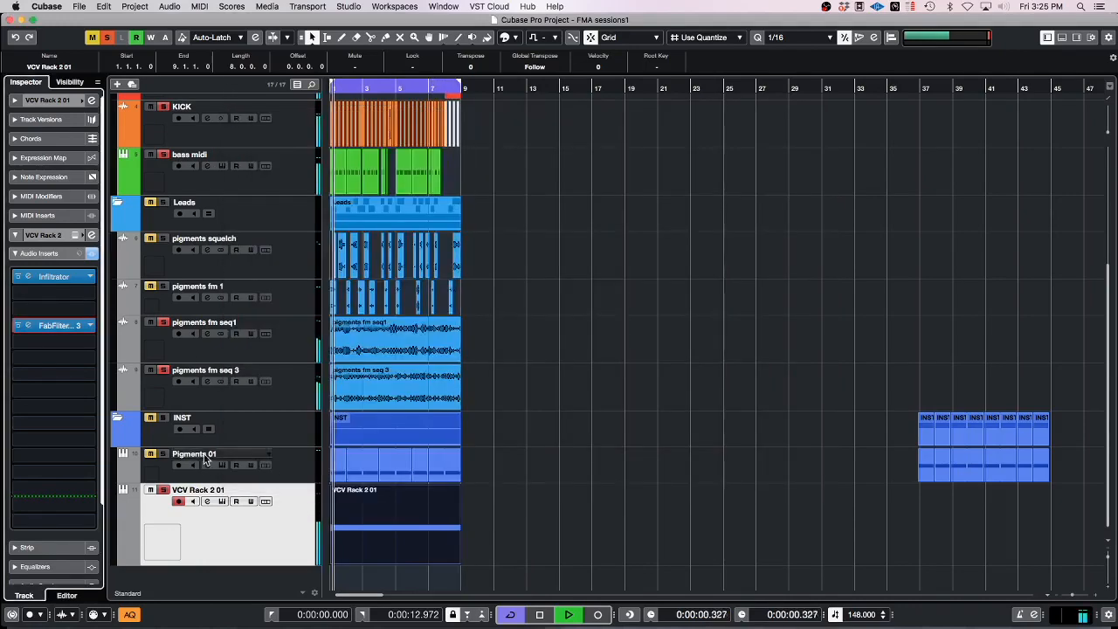
Step: In Infiltrator's effect 1, set the envelope speed to 1.5 bars, adjust envelope amount and cutoff, and set resonance to 39%
left_click(52, 277)
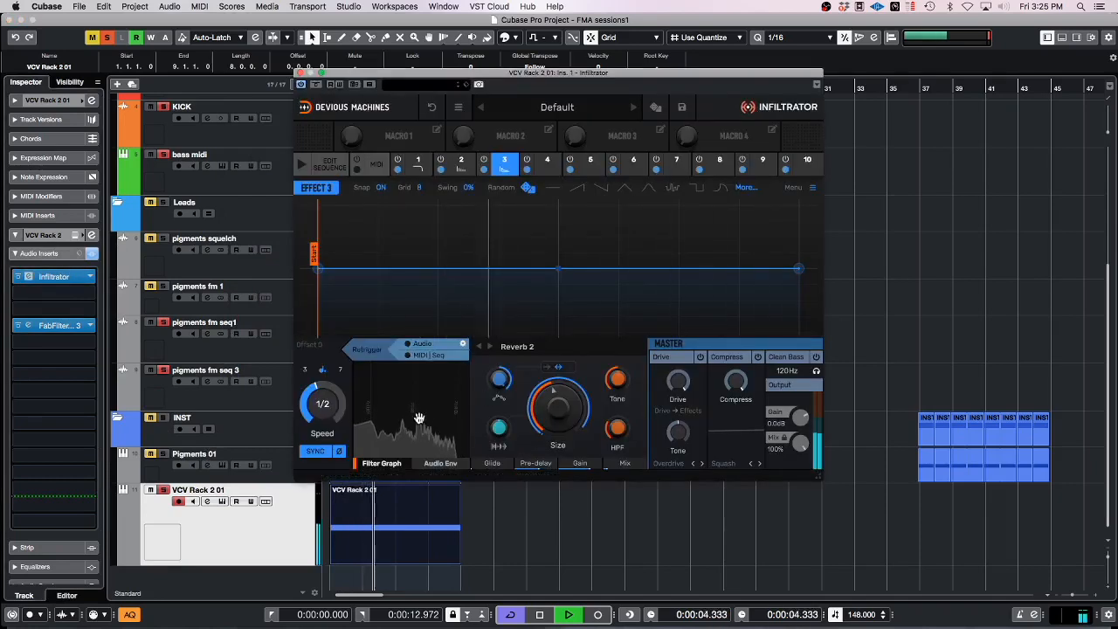
left_click(418, 164)
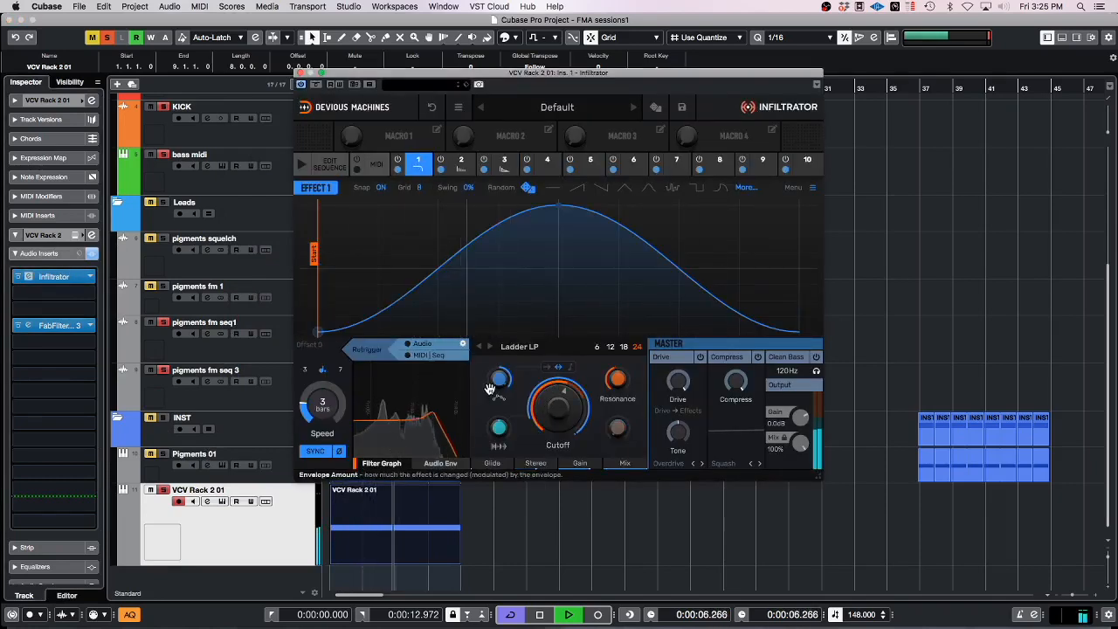
left_click_drag(499, 379, 498, 382)
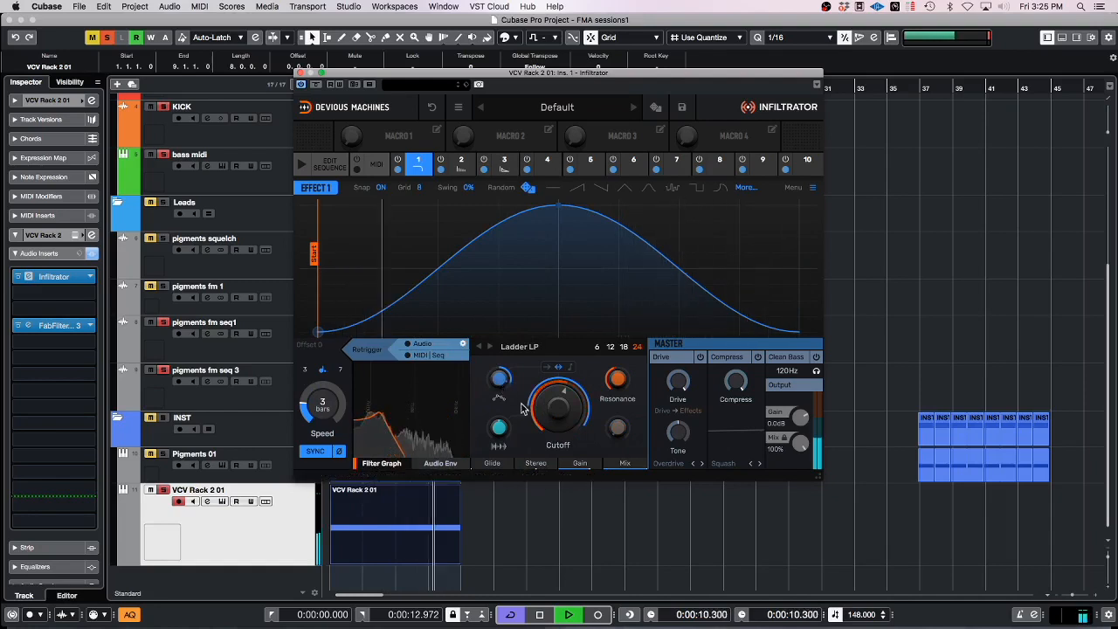
left_click_drag(503, 379, 502, 398)
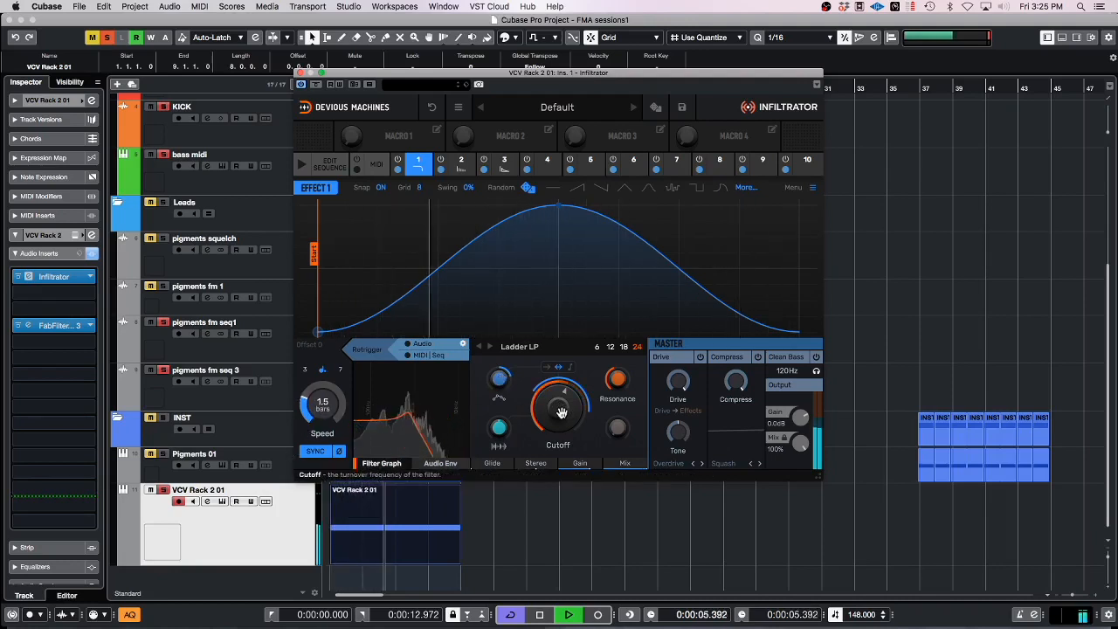
left_click_drag(530, 384, 530, 359)
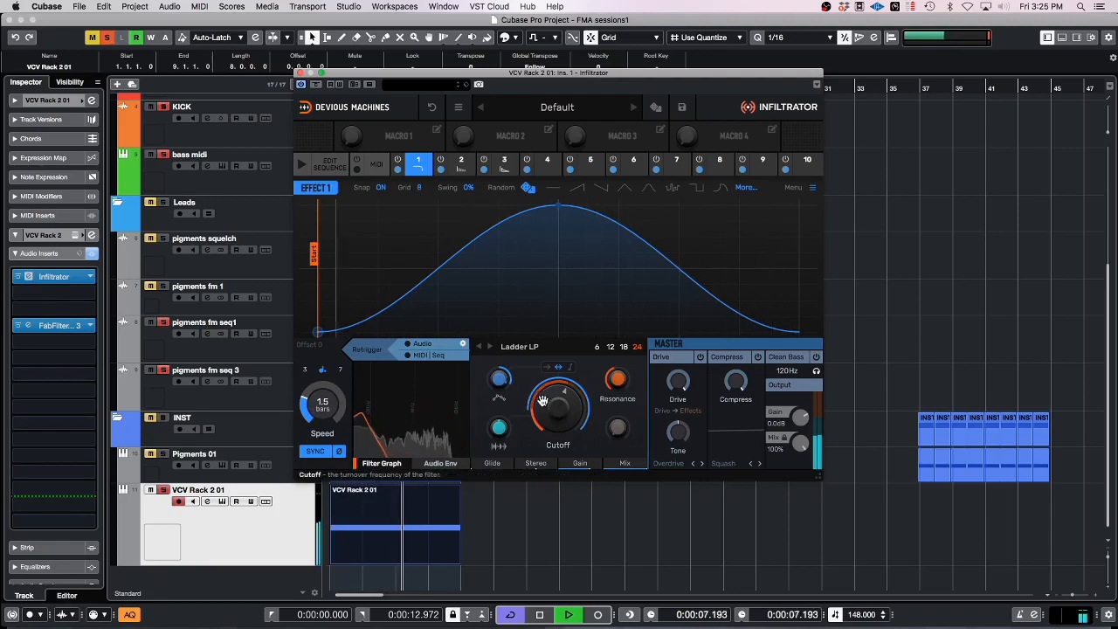
left_click(615, 377)
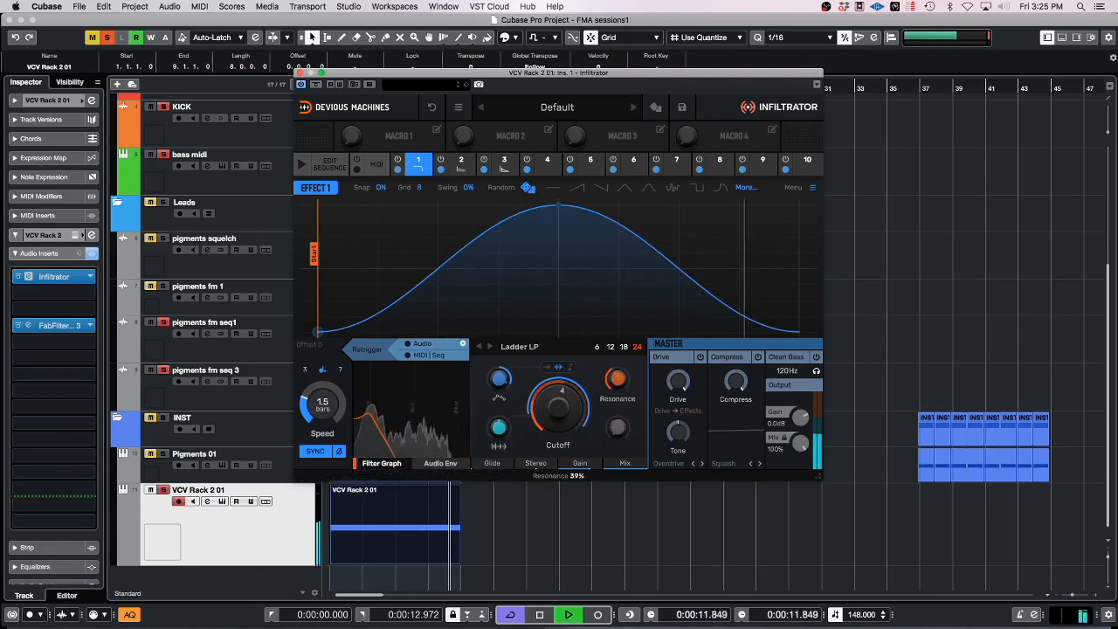
left_click(301, 72)
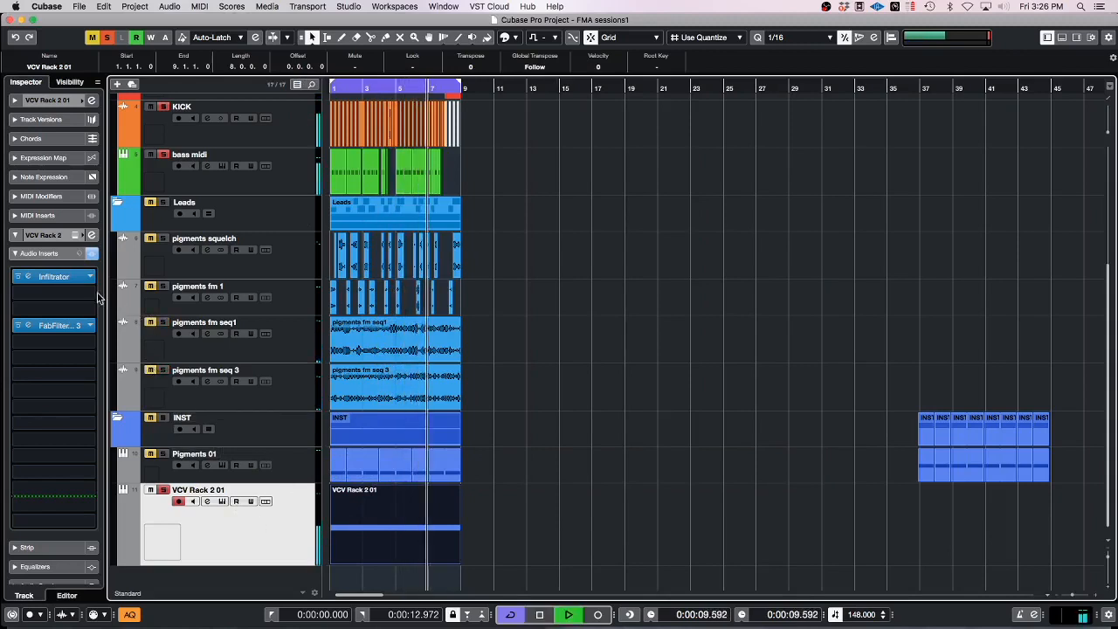
Step: Slow Infiltrator's effect 1 envelope to 2 bars, fine-tune its resonance, and check the effect 2 delay before closing the plug-in
left_click(74, 276)
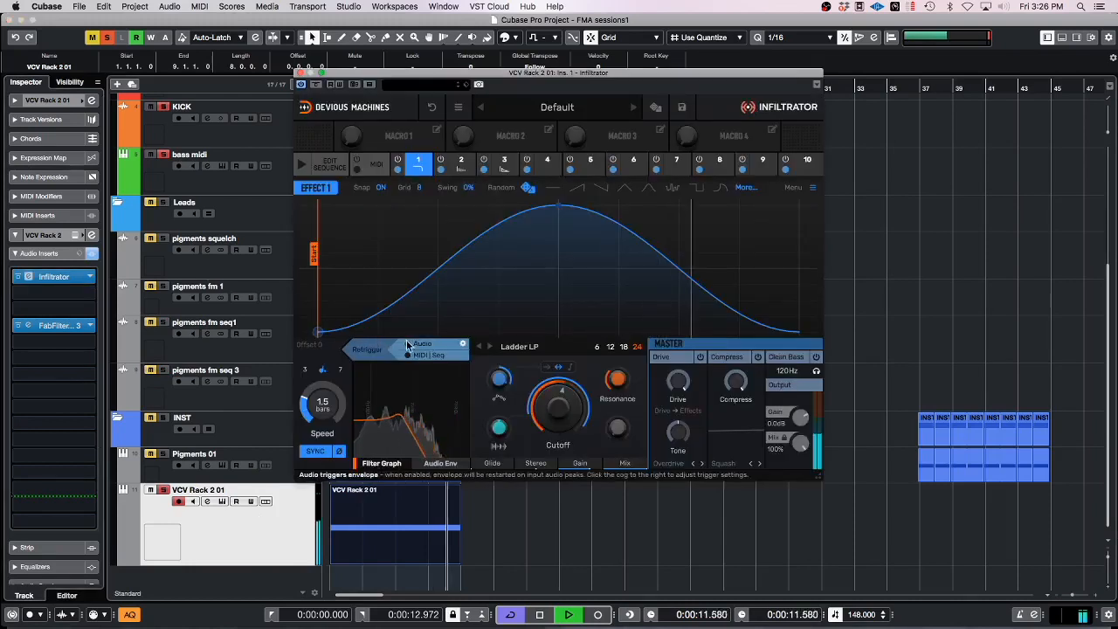
left_click_drag(617, 379, 618, 376)
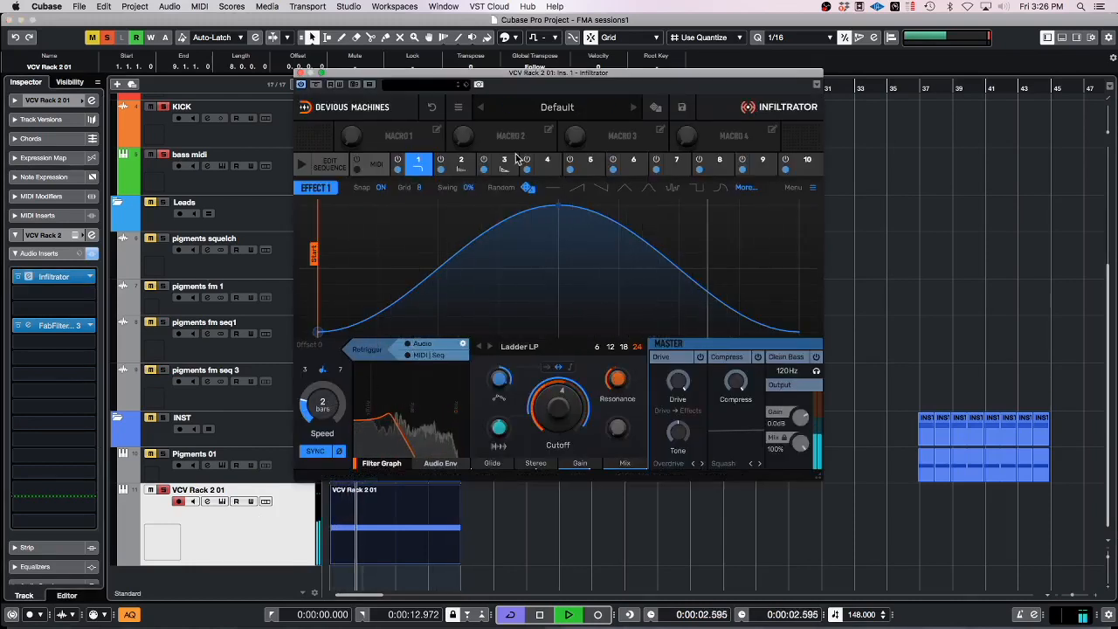
left_click(461, 164)
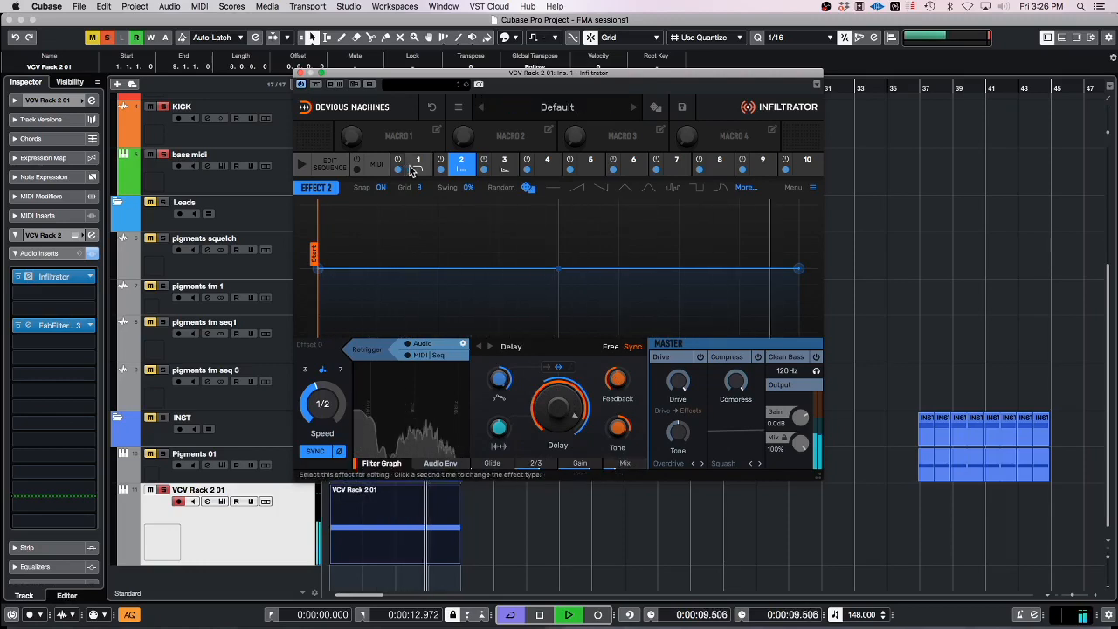
left_click(301, 74)
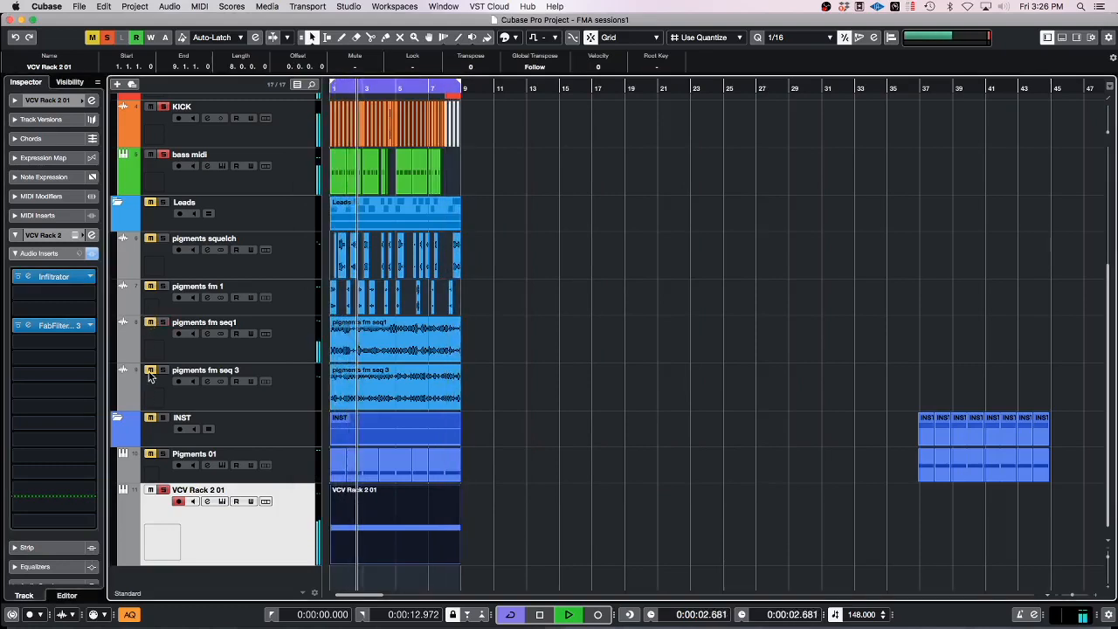
Step: Leave pigments fm seq1 muted and bring pigments fm seq 3 back in with the soloed tracks
left_click(148, 326)
left_click(150, 376)
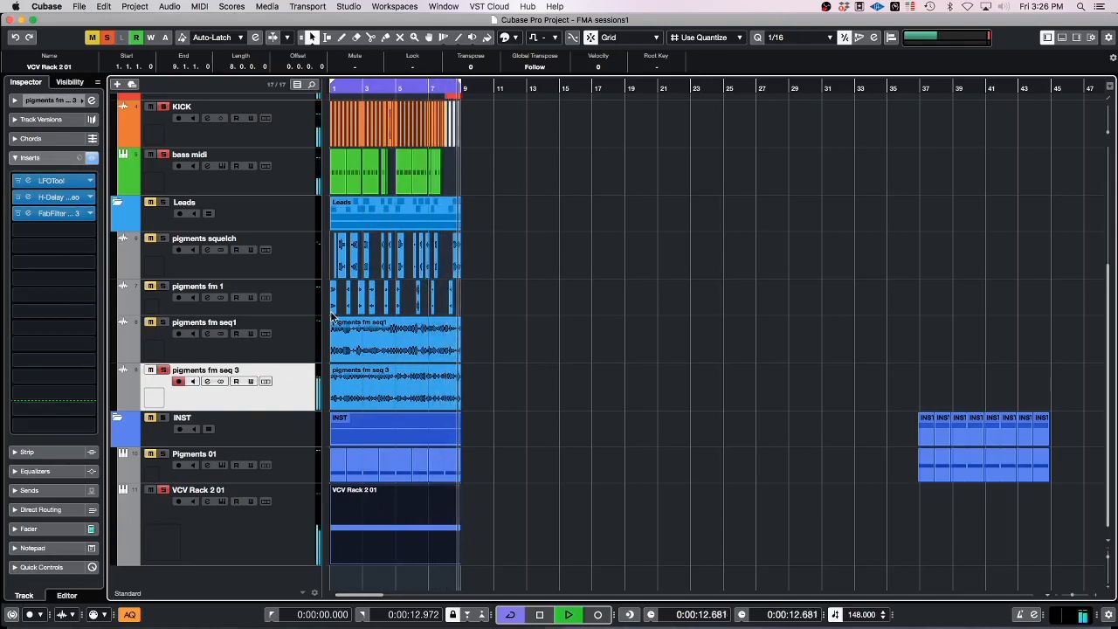
Step: Review the VCV Rack 2 patch of the synth track in an enlarged window that shows all modules, and close it
left_click(174, 528)
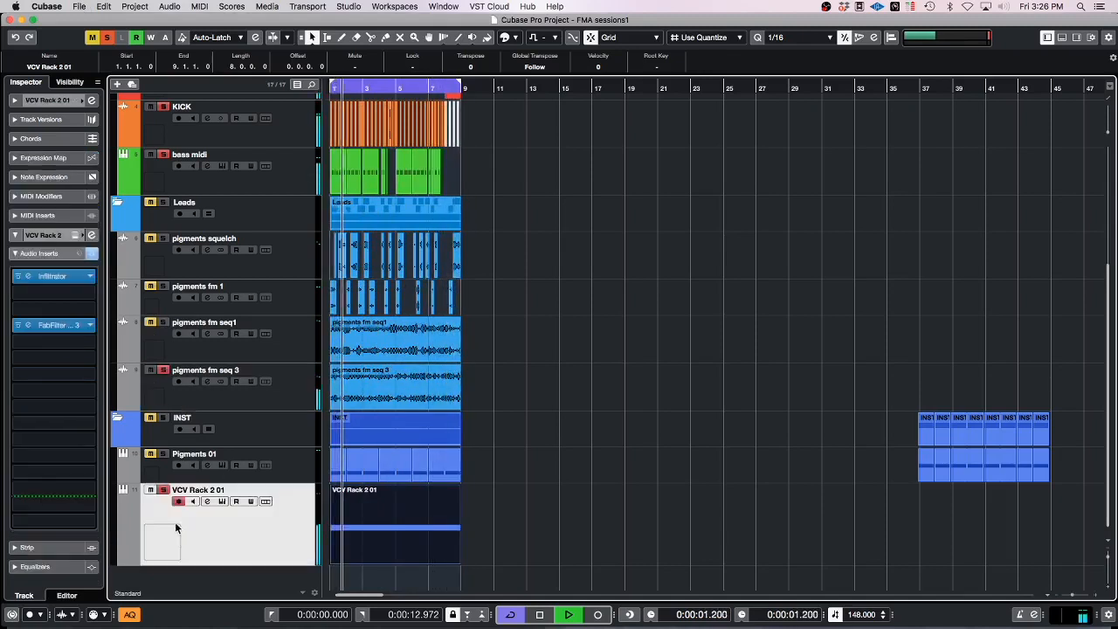
left_click(76, 235)
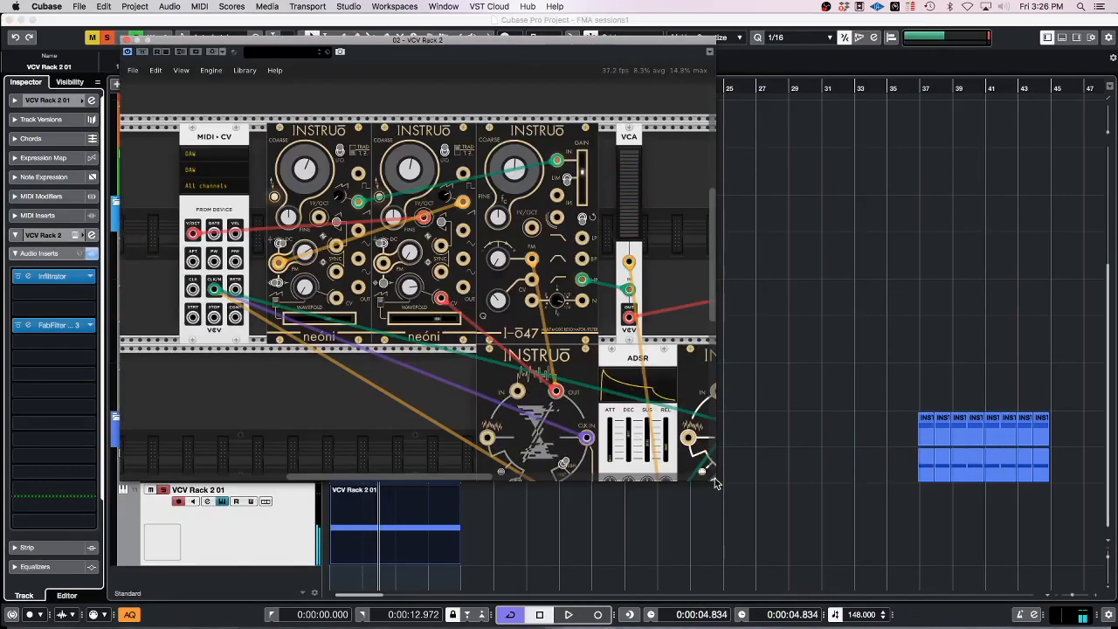
left_click_drag(714, 483, 970, 593)
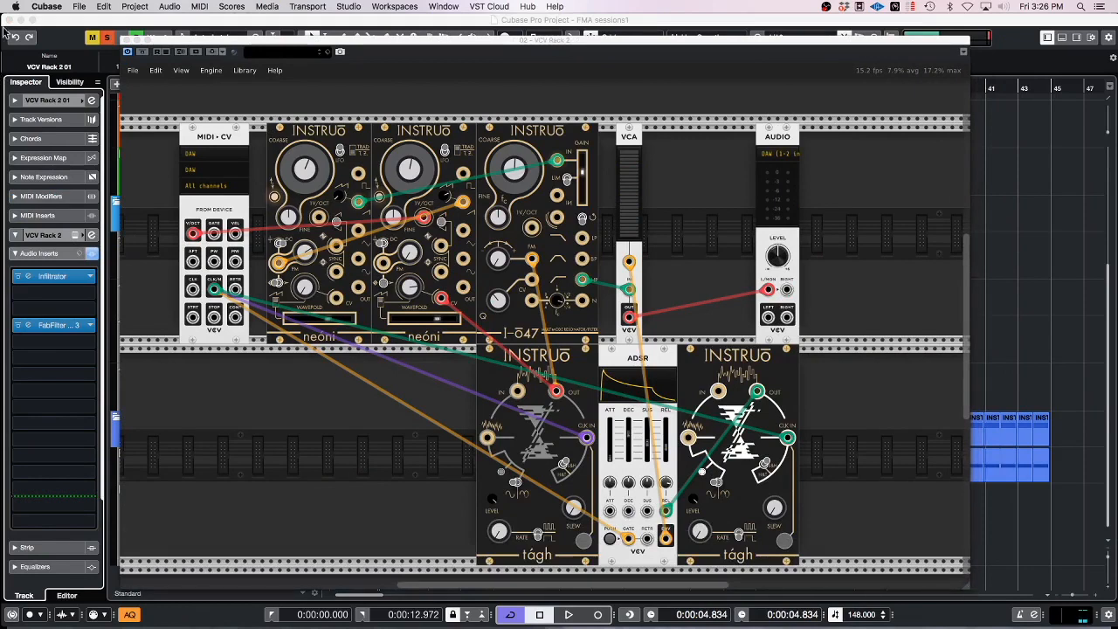
left_click(125, 42)
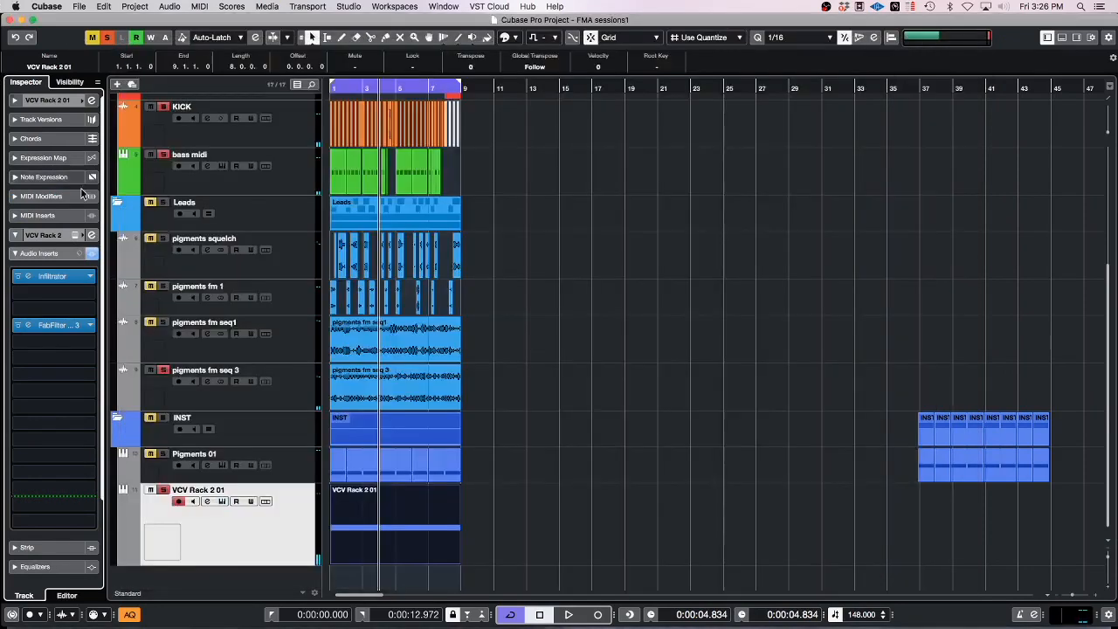
Step: Insert the Uhbik-P phaser ahead of Infiltrator on the synth track and bypass Infiltrator
left_click(50, 278)
type("uh")
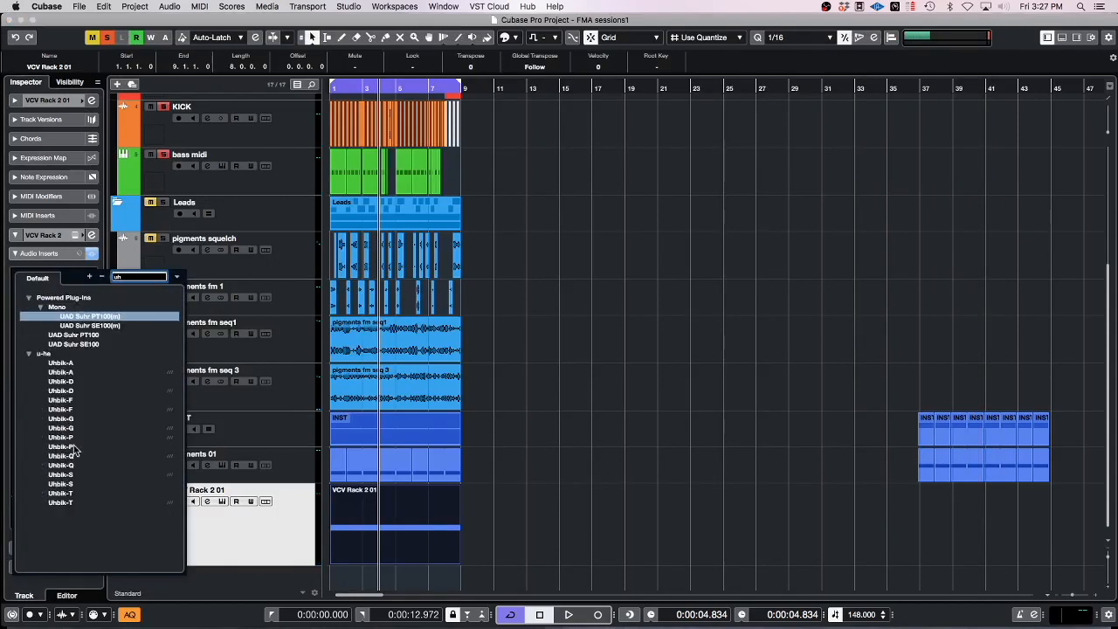
left_click(74, 438)
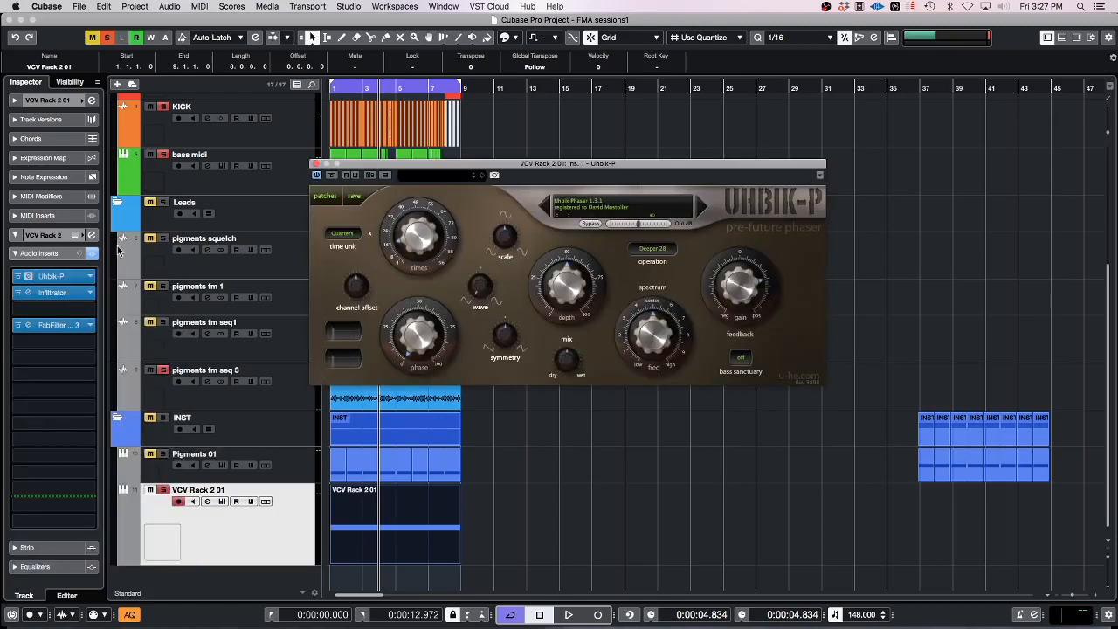
left_click(18, 294)
Step: Load the Washed preset in Uhbik-P and start playback to audition the phaser
left_click(702, 207)
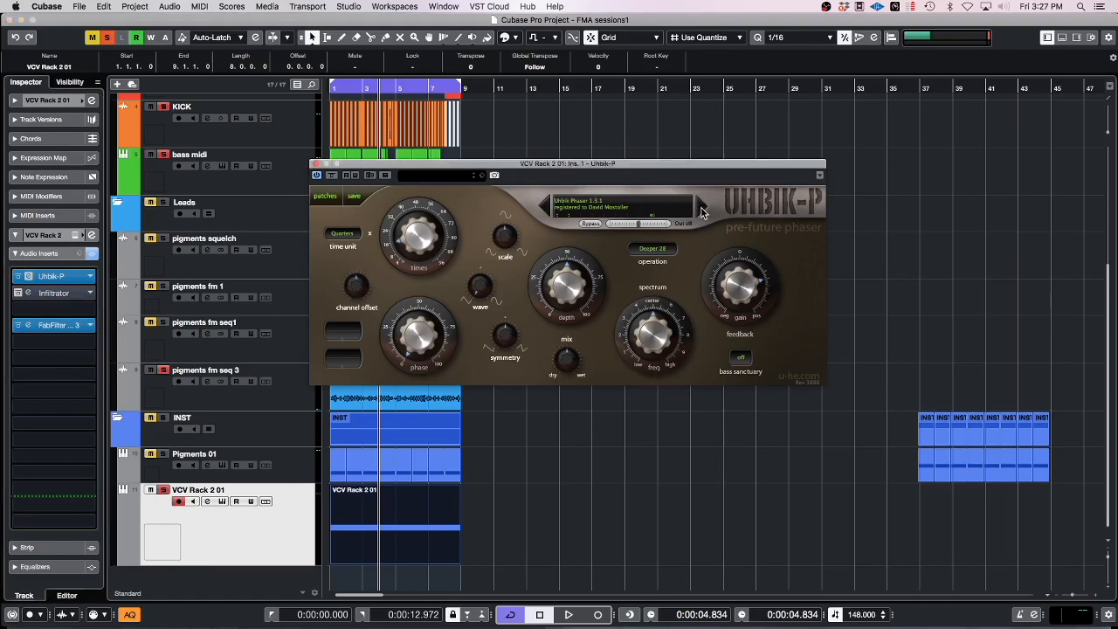
left_click(702, 207)
left_click(702, 207)
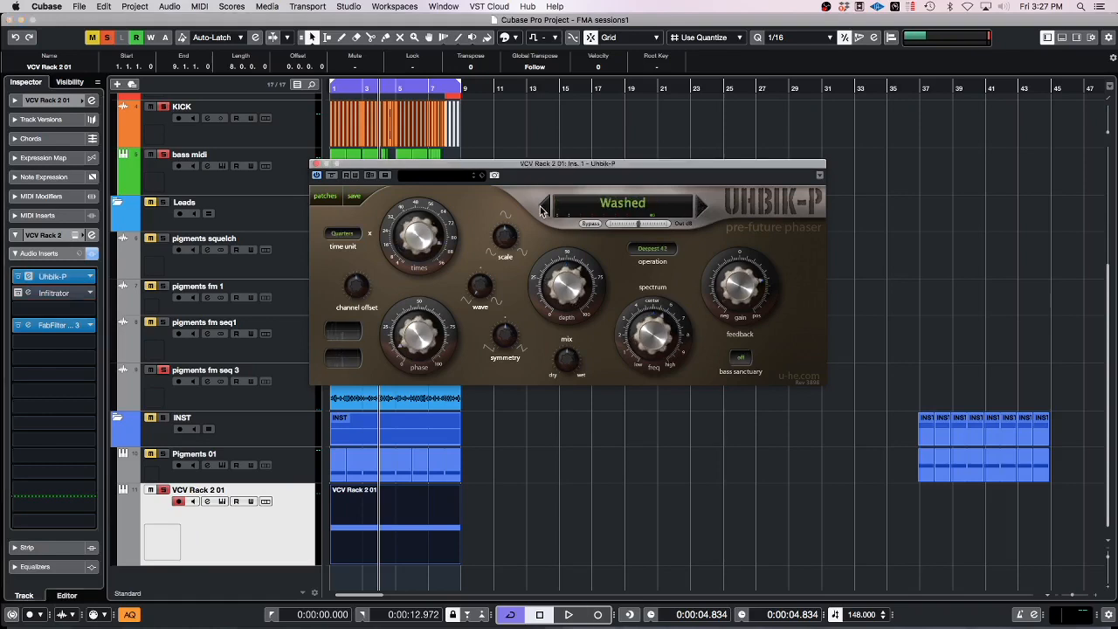
key("space")
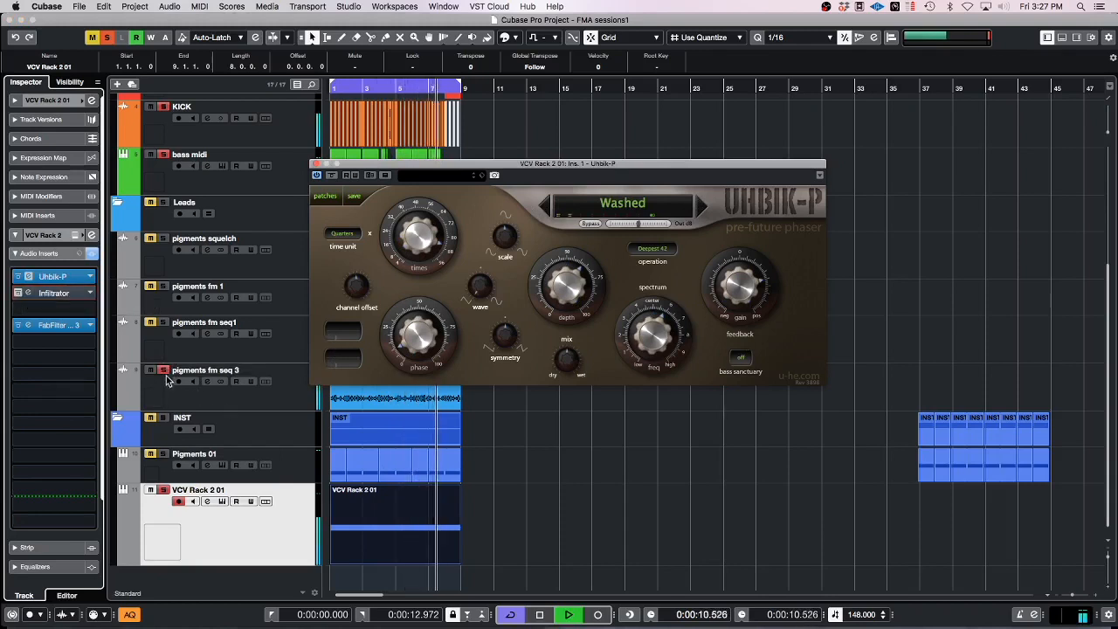
left_click(234, 549)
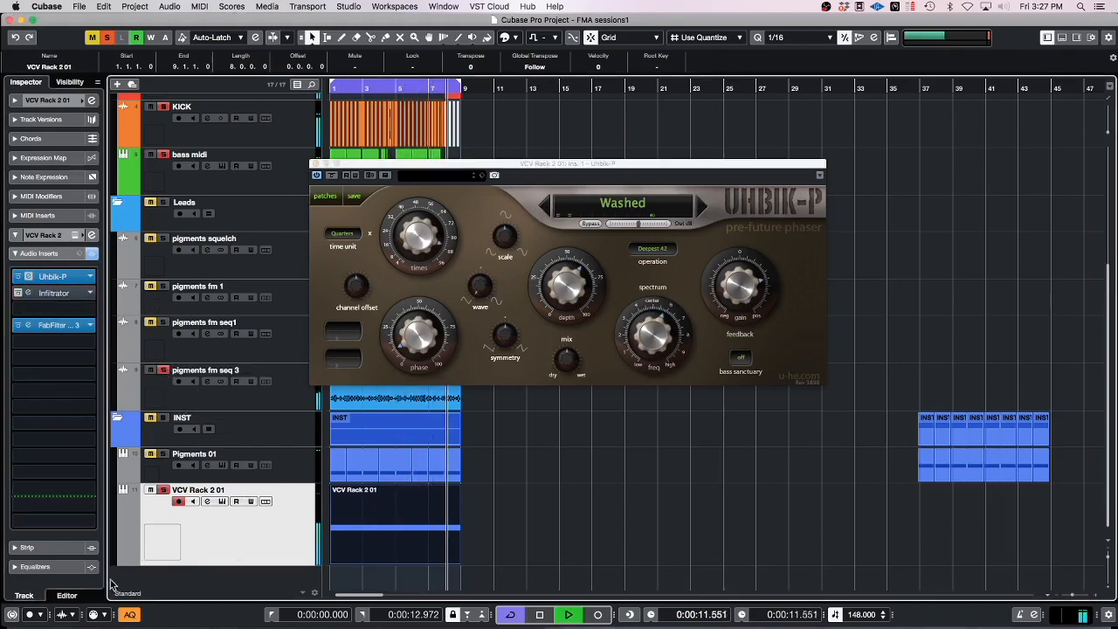
Step: Reactivate Infiltrator after the phaser and put the Uhbik-P window away
left_click(19, 295)
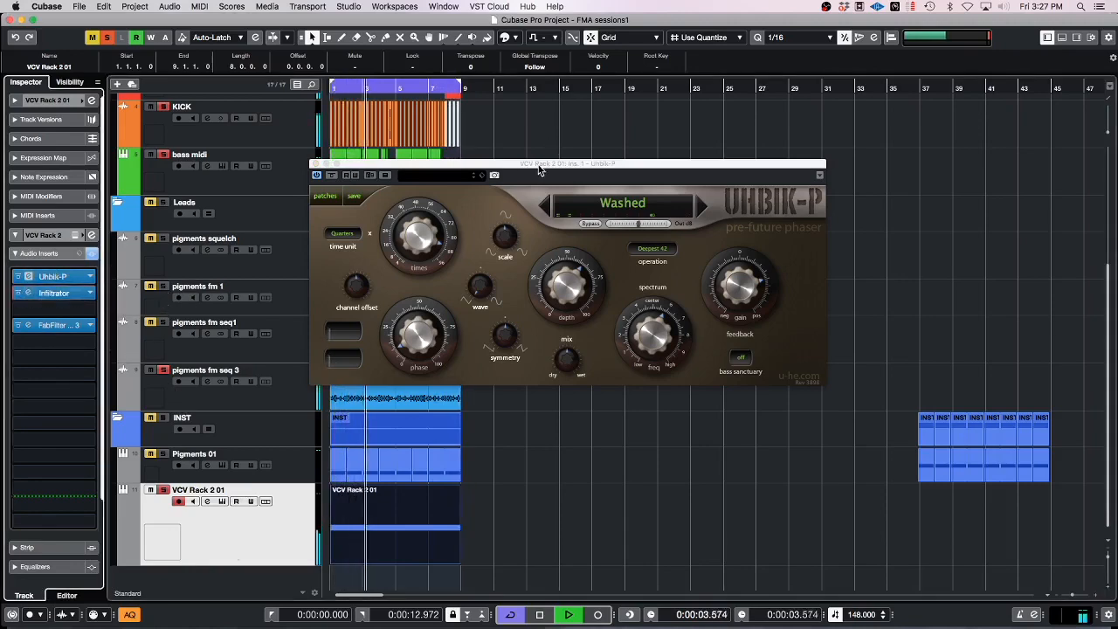
left_click_drag(539, 166, 712, 151)
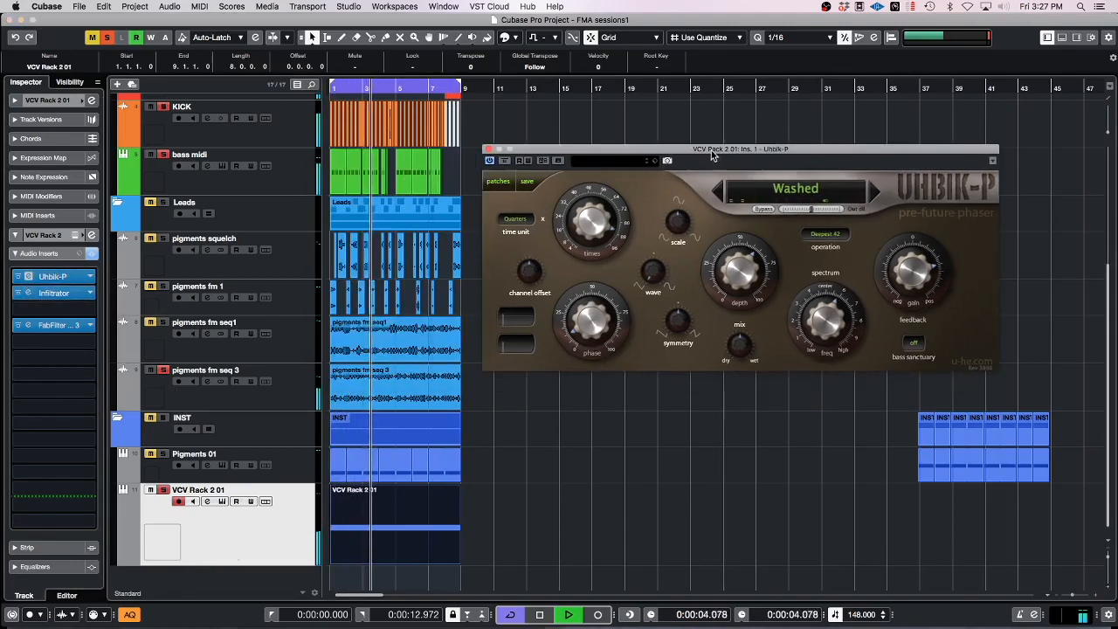
left_click(488, 151)
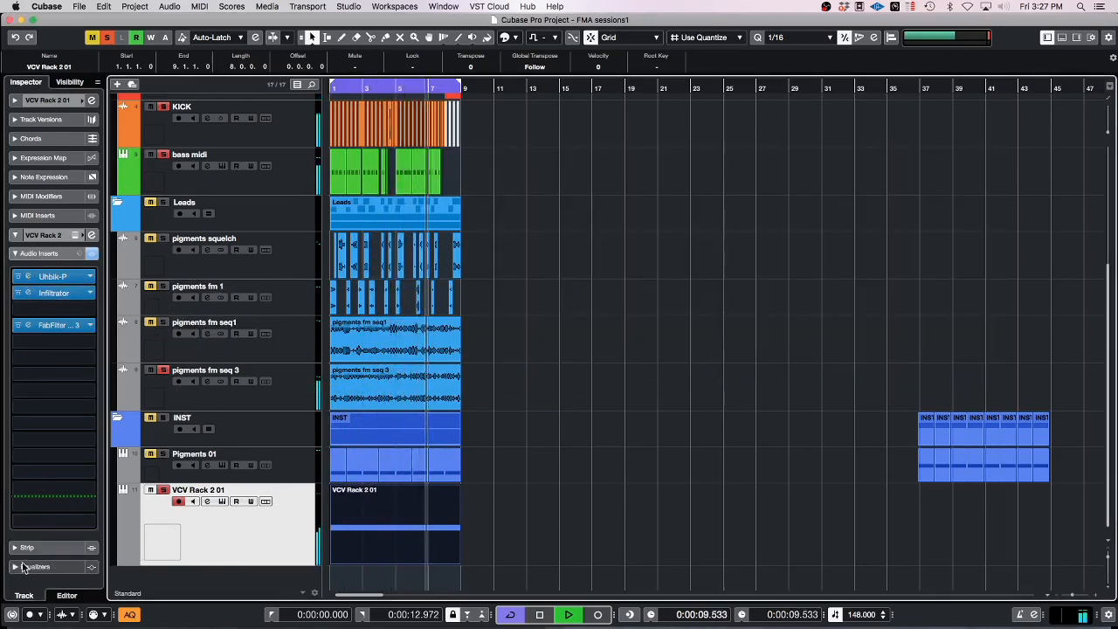
Step: Lower the VCV Rack 2 01 track's audio fader to -3.47 dB and stop playback
left_click(39, 254)
left_click(43, 330)
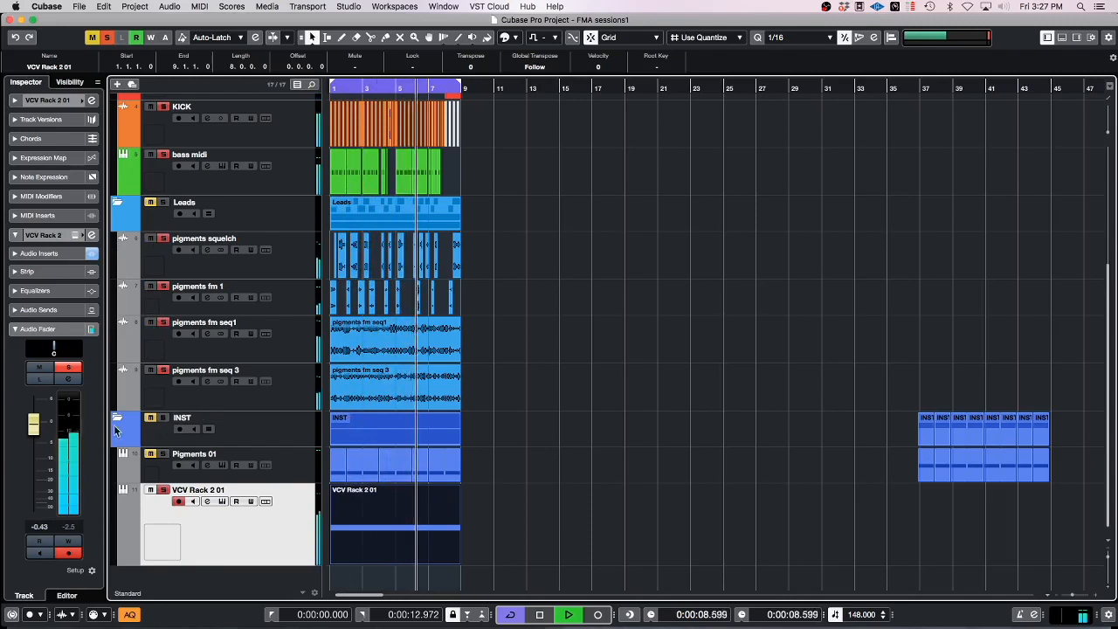
left_click_drag(33, 424, 34, 434)
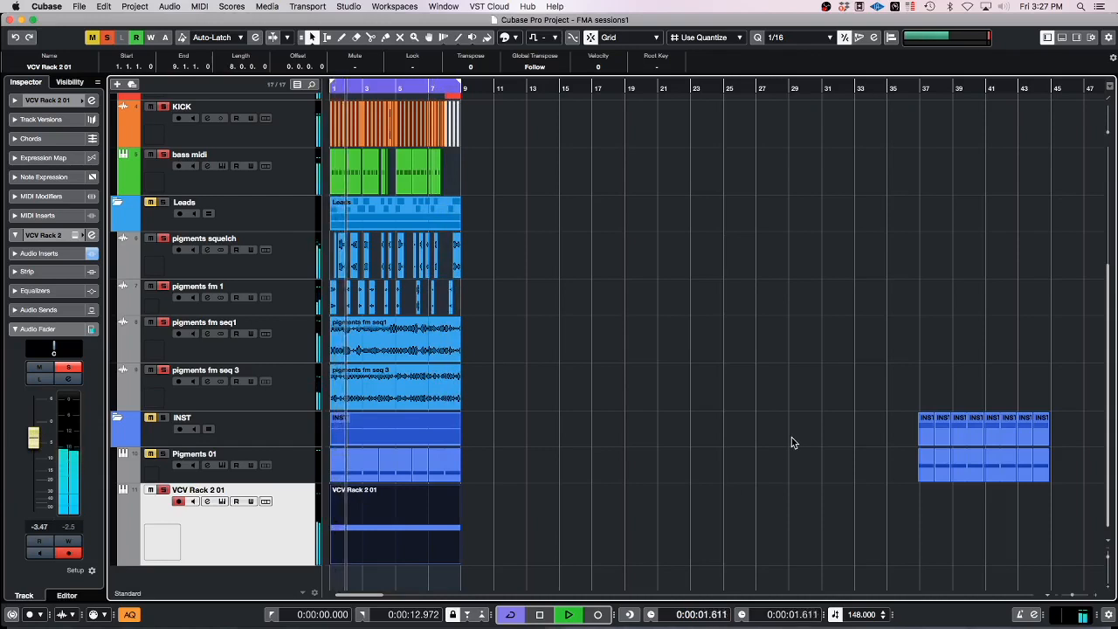
key("space")
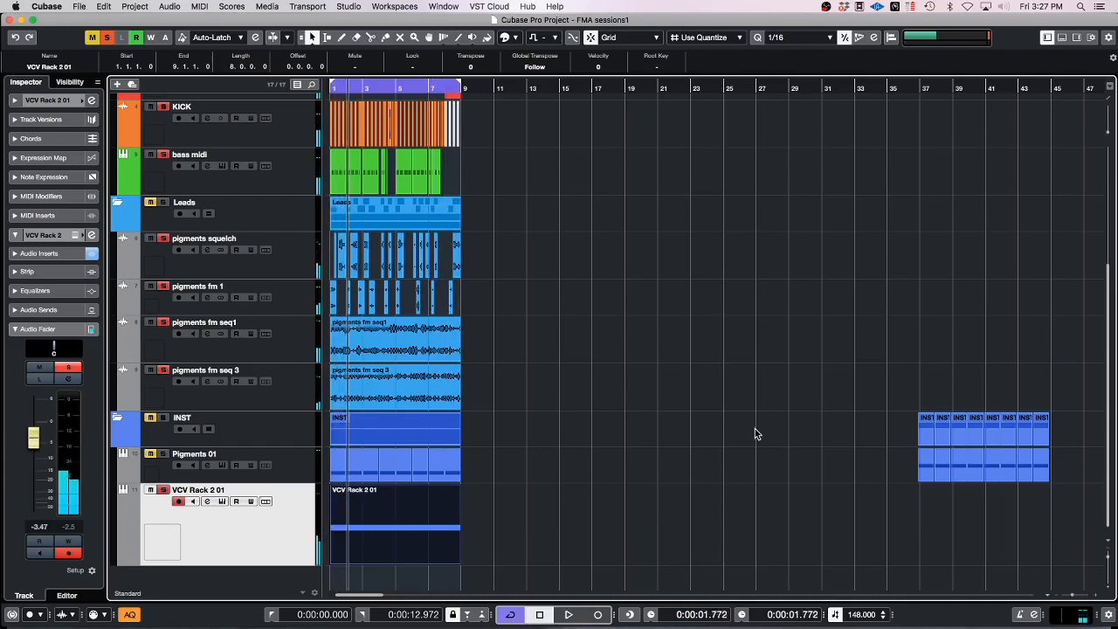